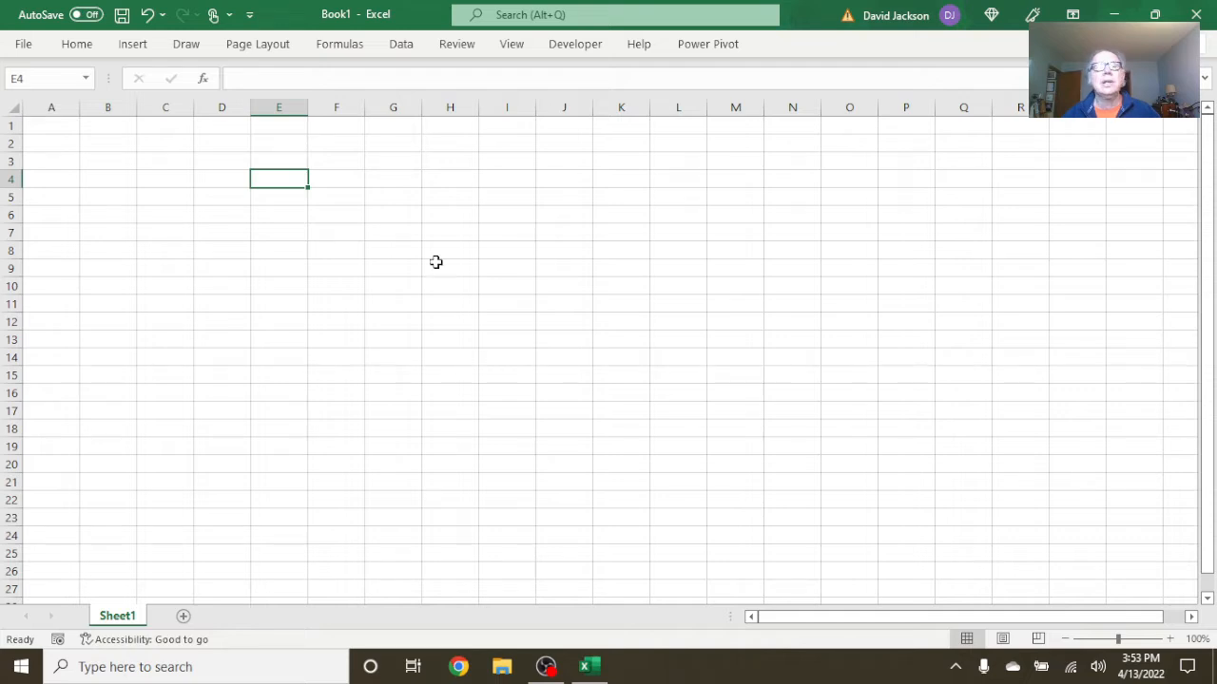
Import the folder Documents\R\Cyclistic-Bike-Share\bike_data as a data source and open its file list for transforming in the Power Query Editor
click(404, 42)
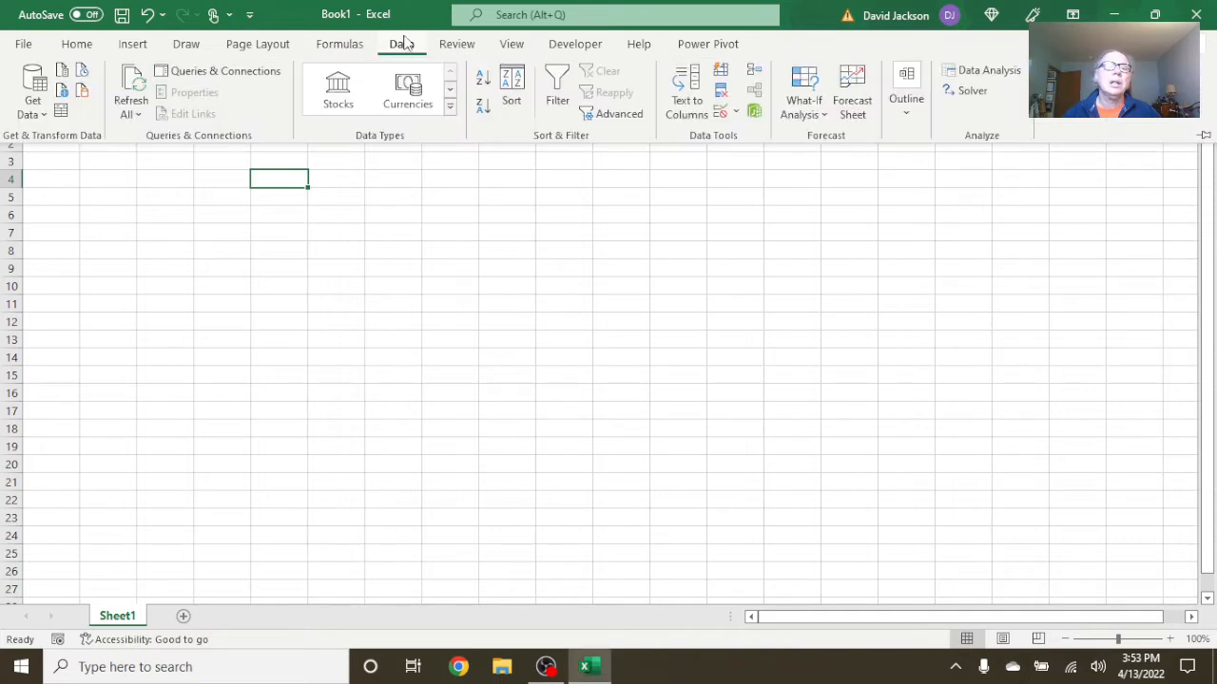
click(21, 109)
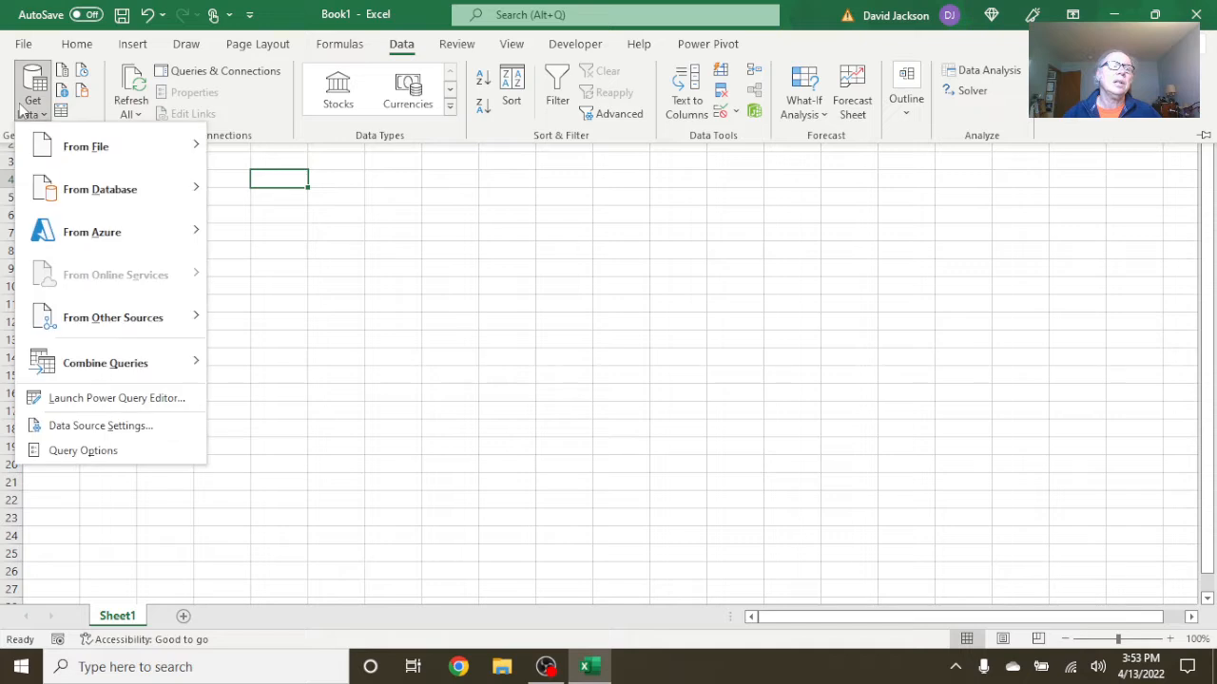
mouse_move(76, 146)
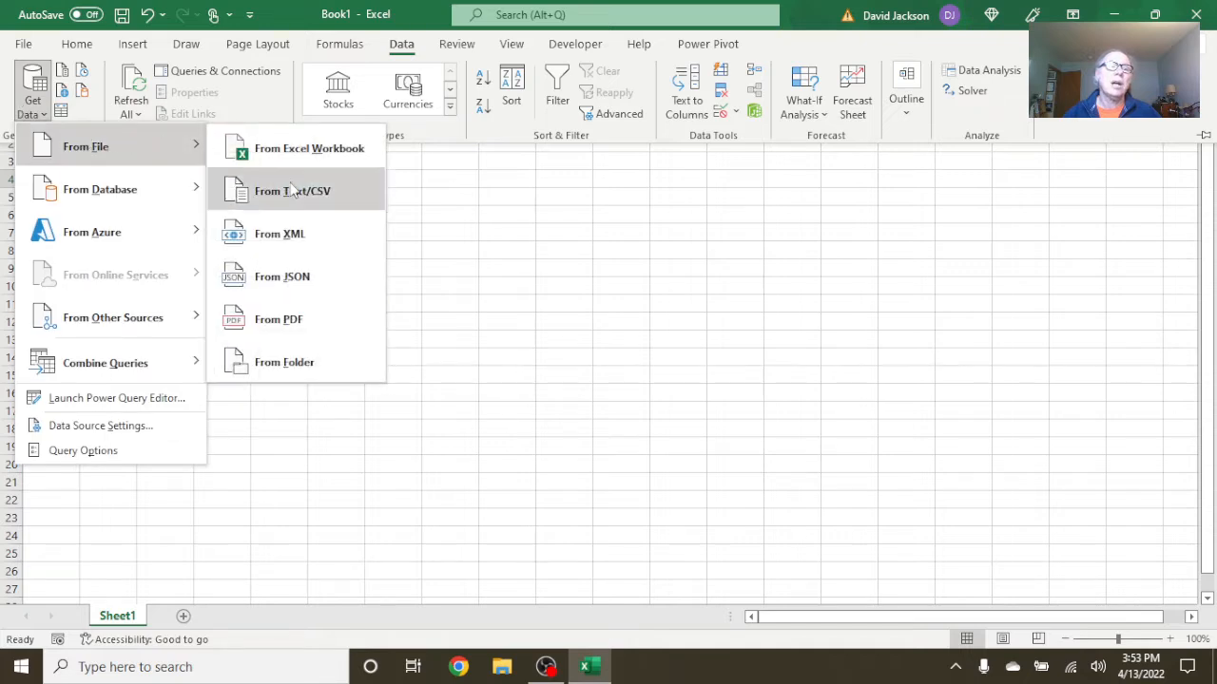
click(311, 365)
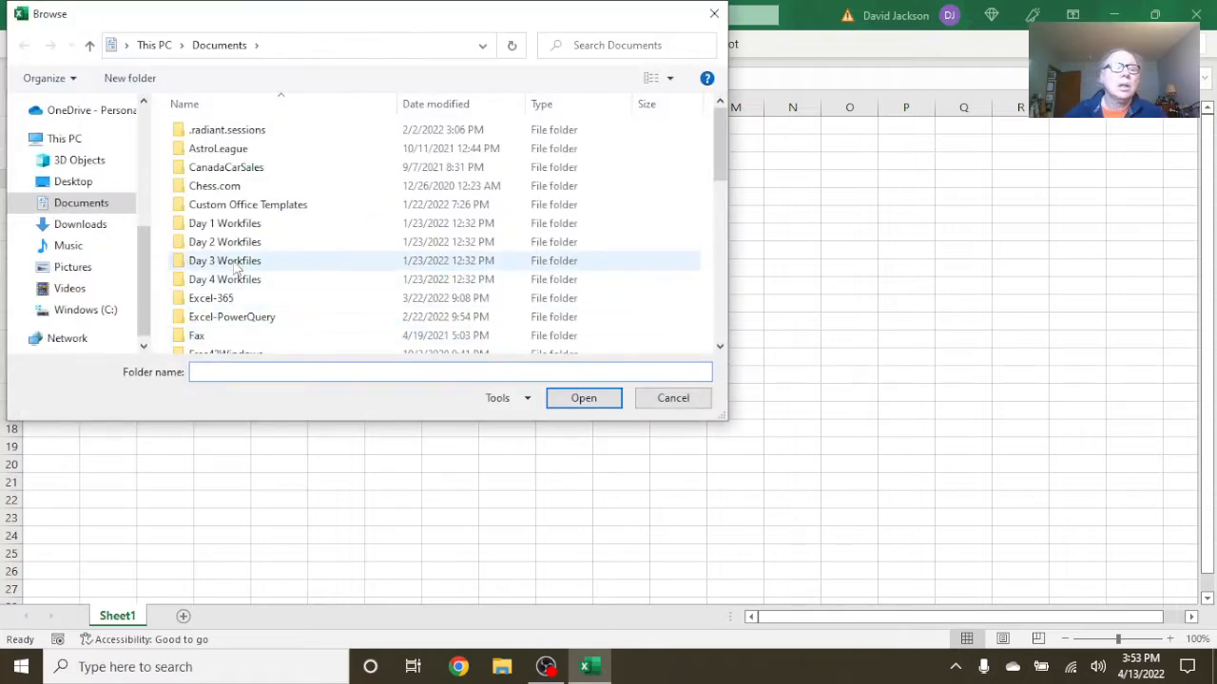
scroll(235, 269, down, 7)
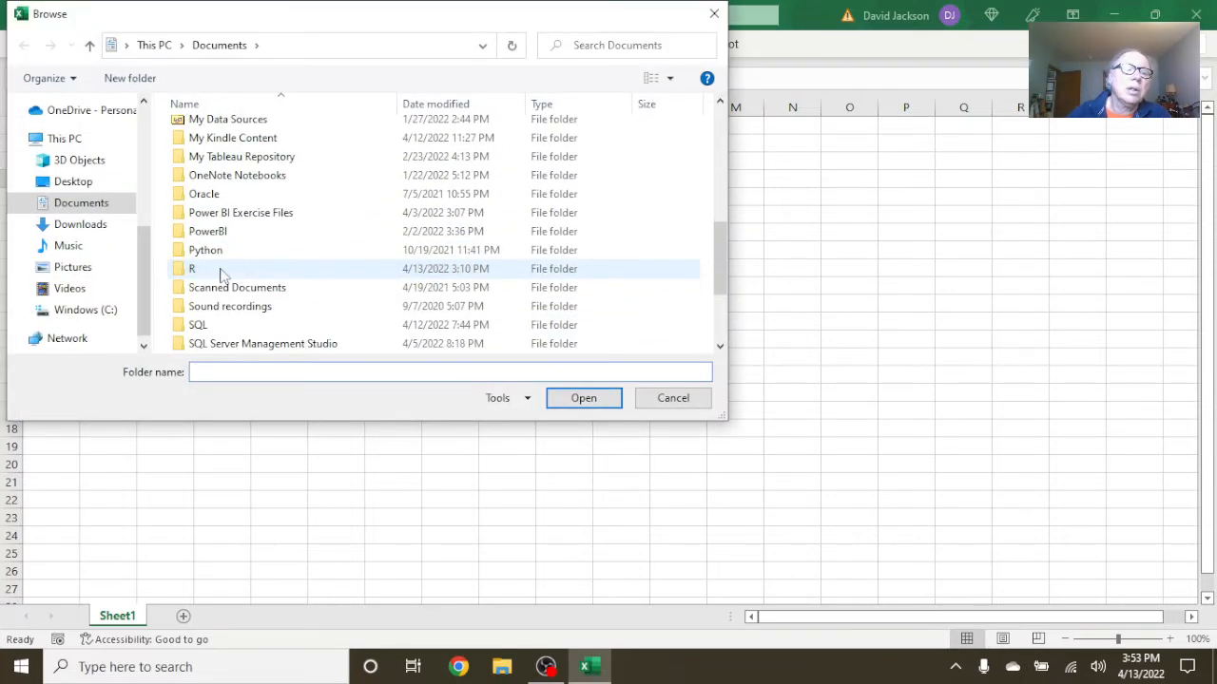
double_click(219, 270)
scroll(238, 275, down, 5)
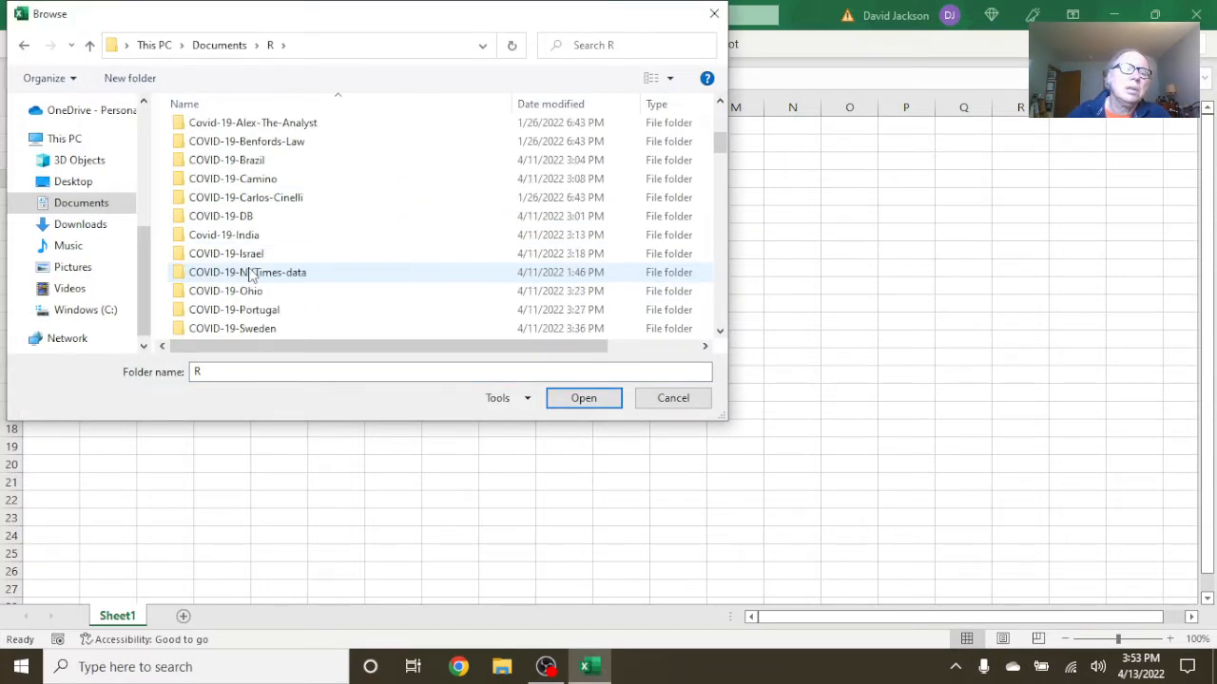
scroll(244, 274, down, 3)
double_click(249, 221)
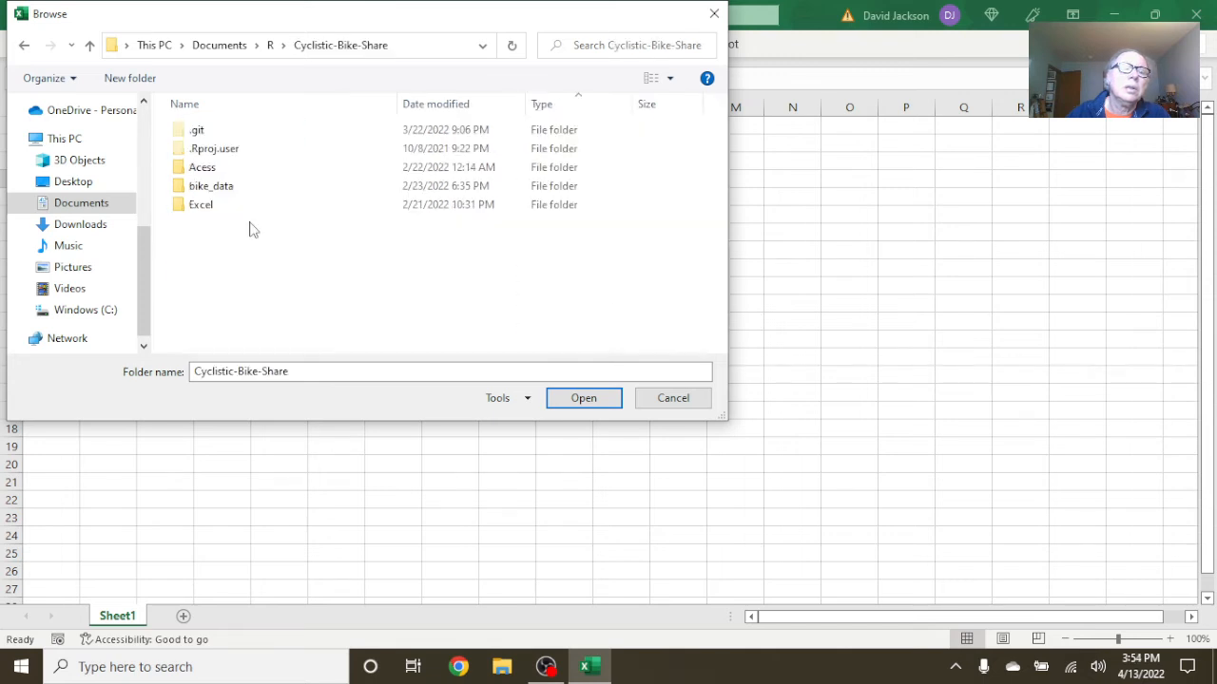
click(207, 187)
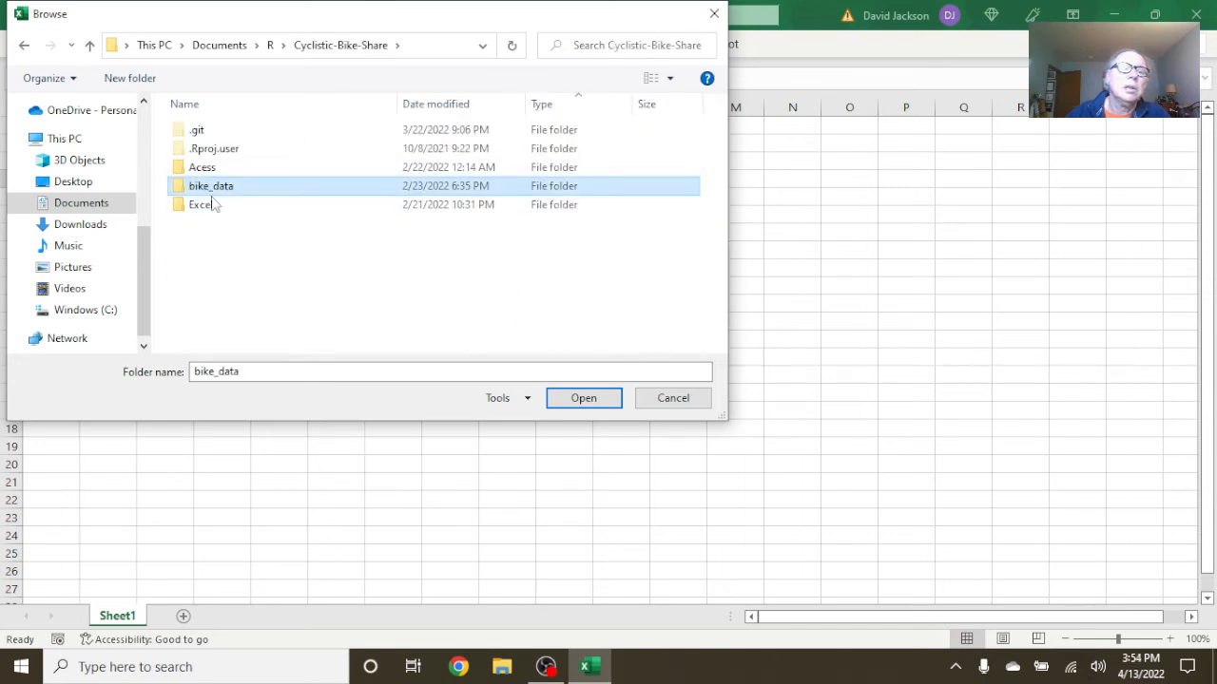
click(584, 398)
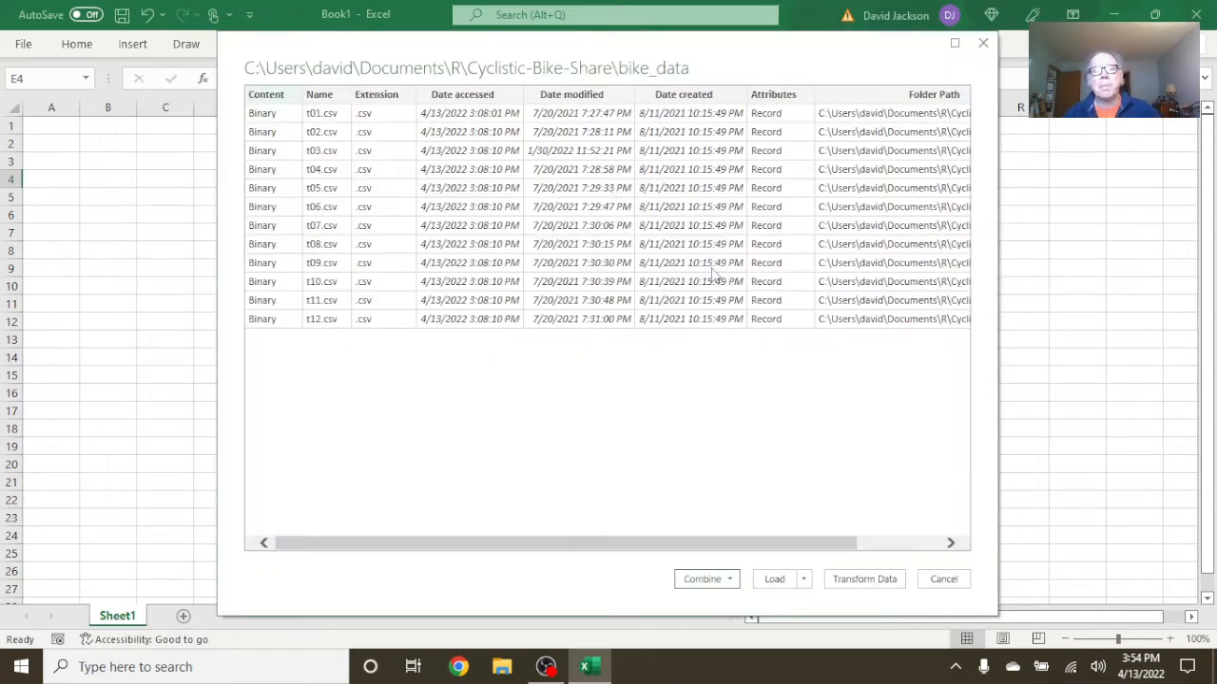
click(863, 579)
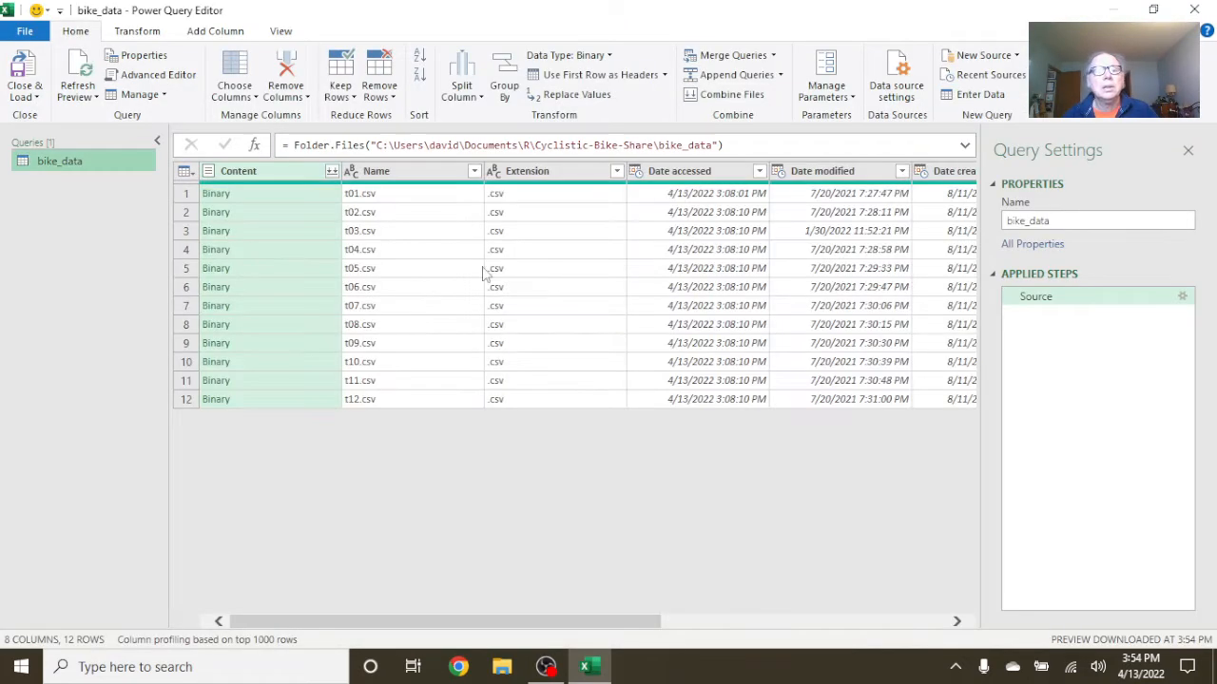
Filter the file list to keep only rows where Extension equals .csv
click(254, 171)
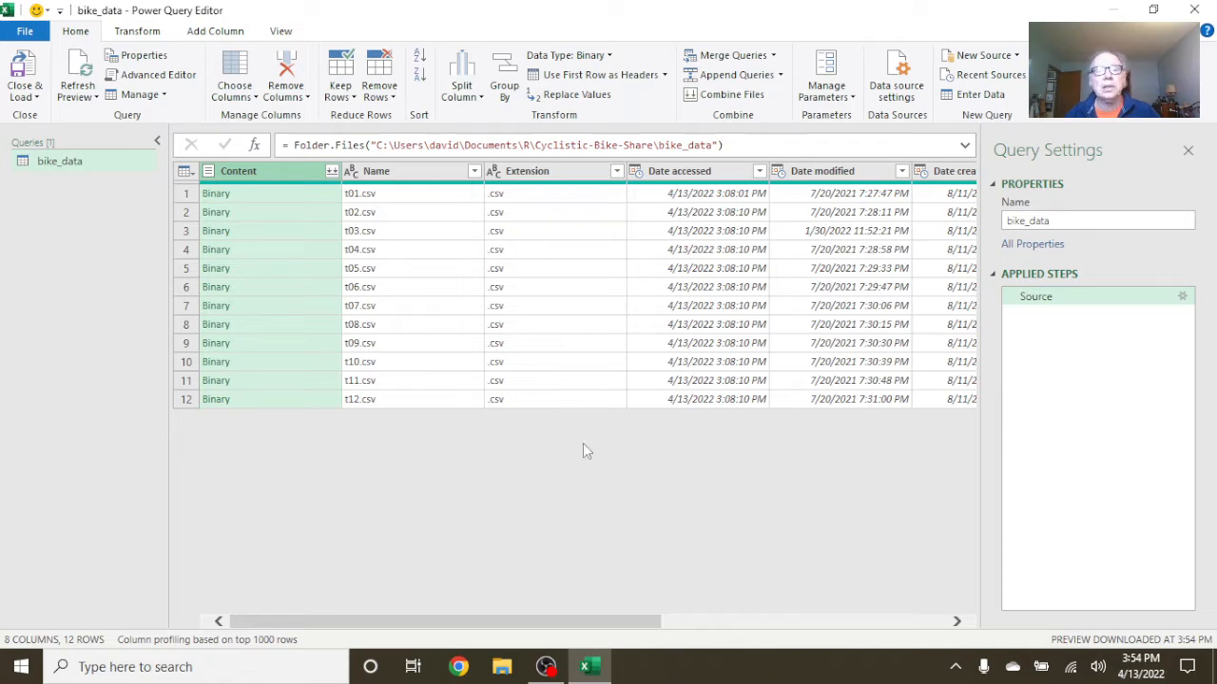
click(616, 171)
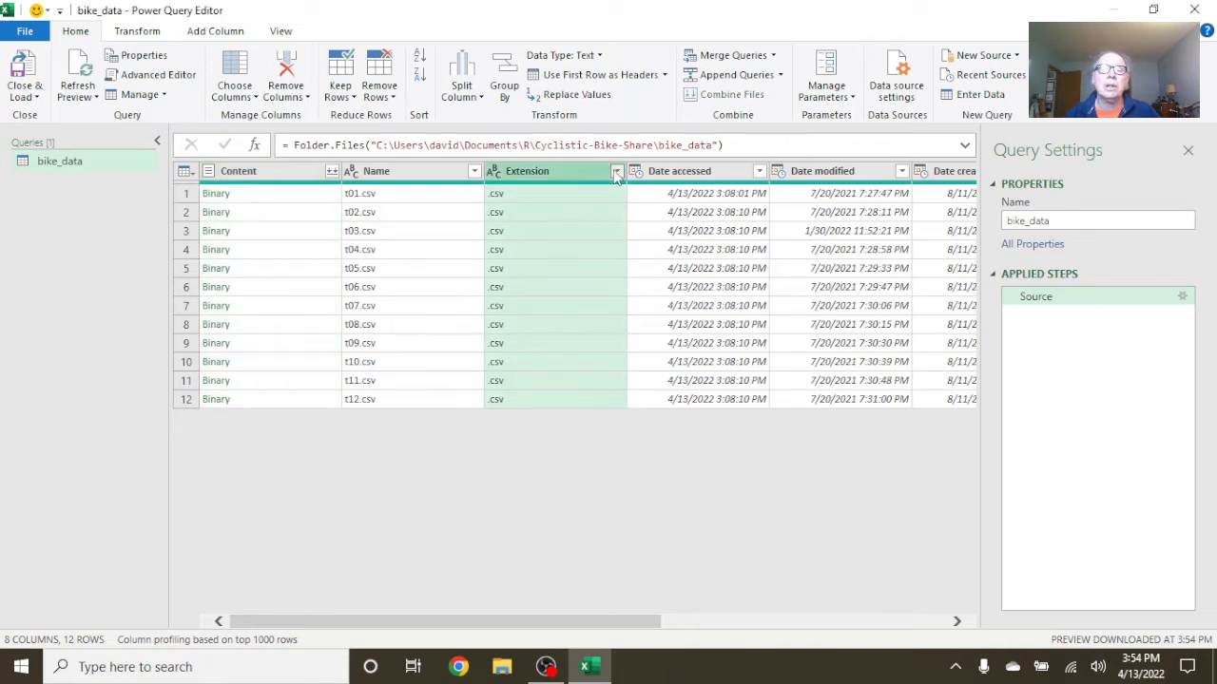
mouse_move(530, 317)
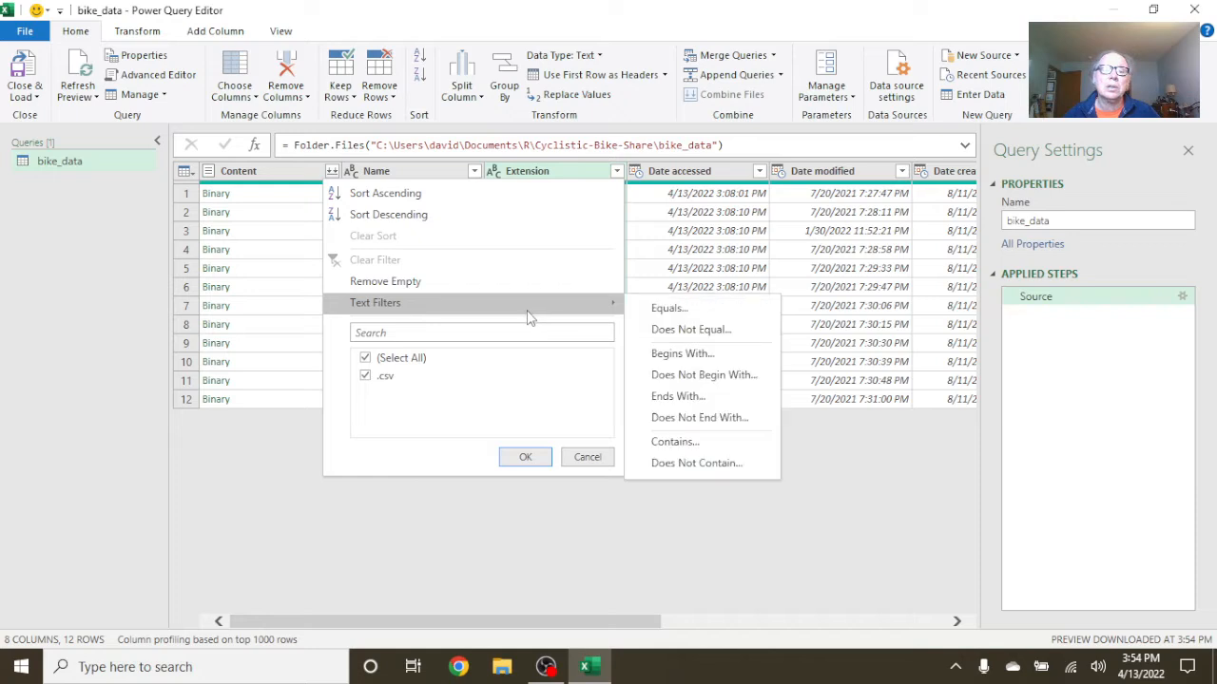
click(694, 310)
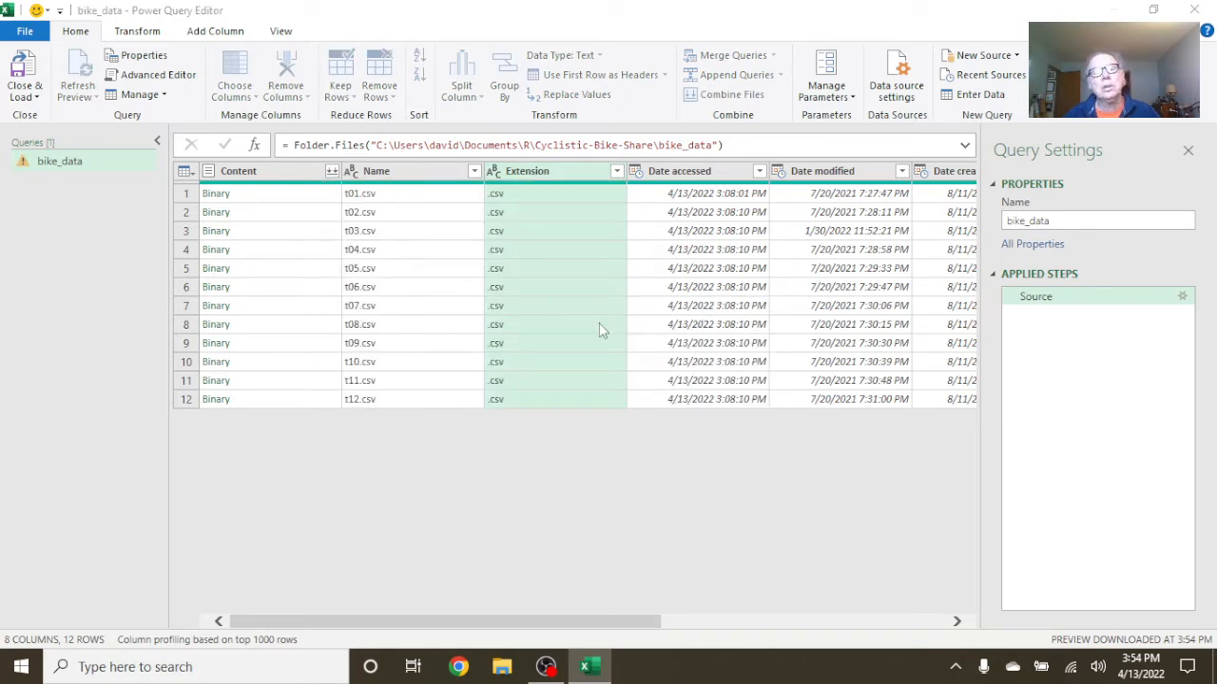
click(522, 329)
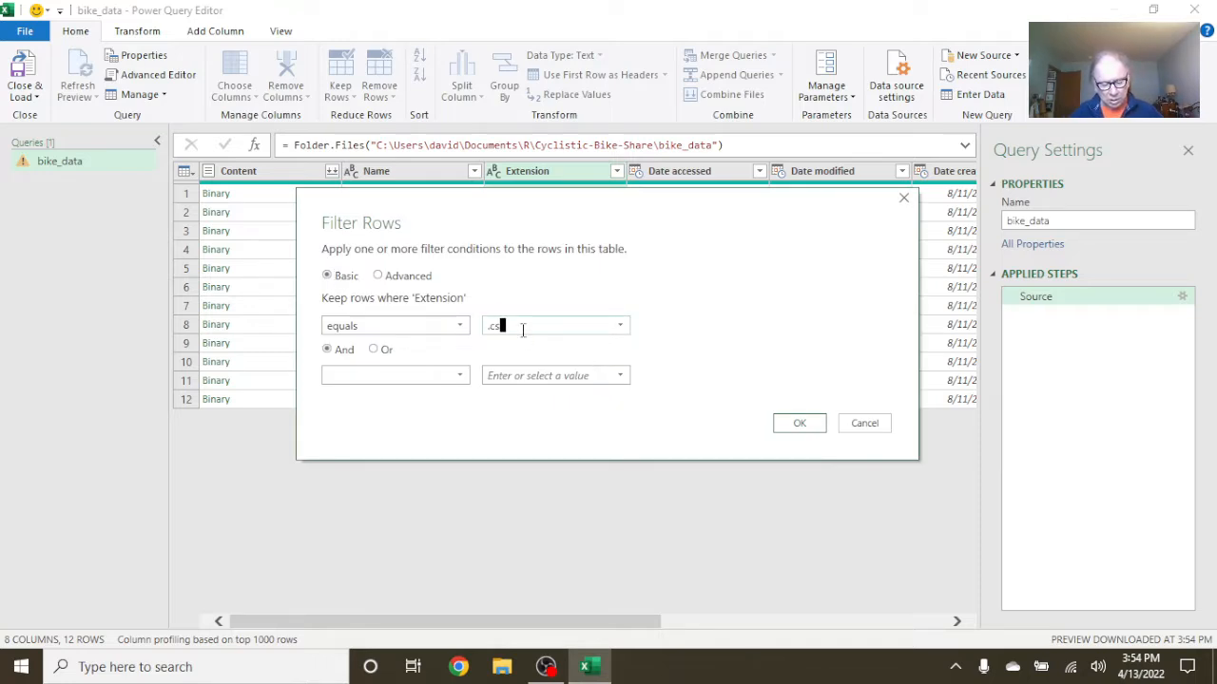
click(799, 424)
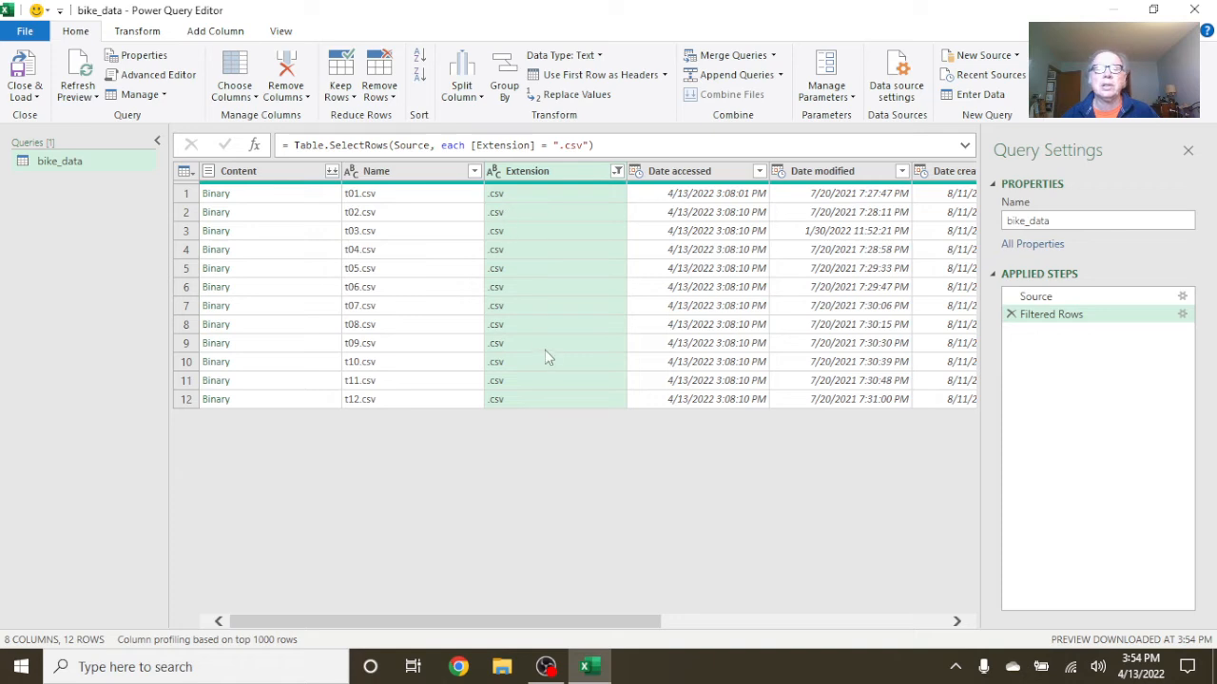
Remove all columns except Content and combine the files, using First file as the sample and Comma as the delimiter
click(284, 171)
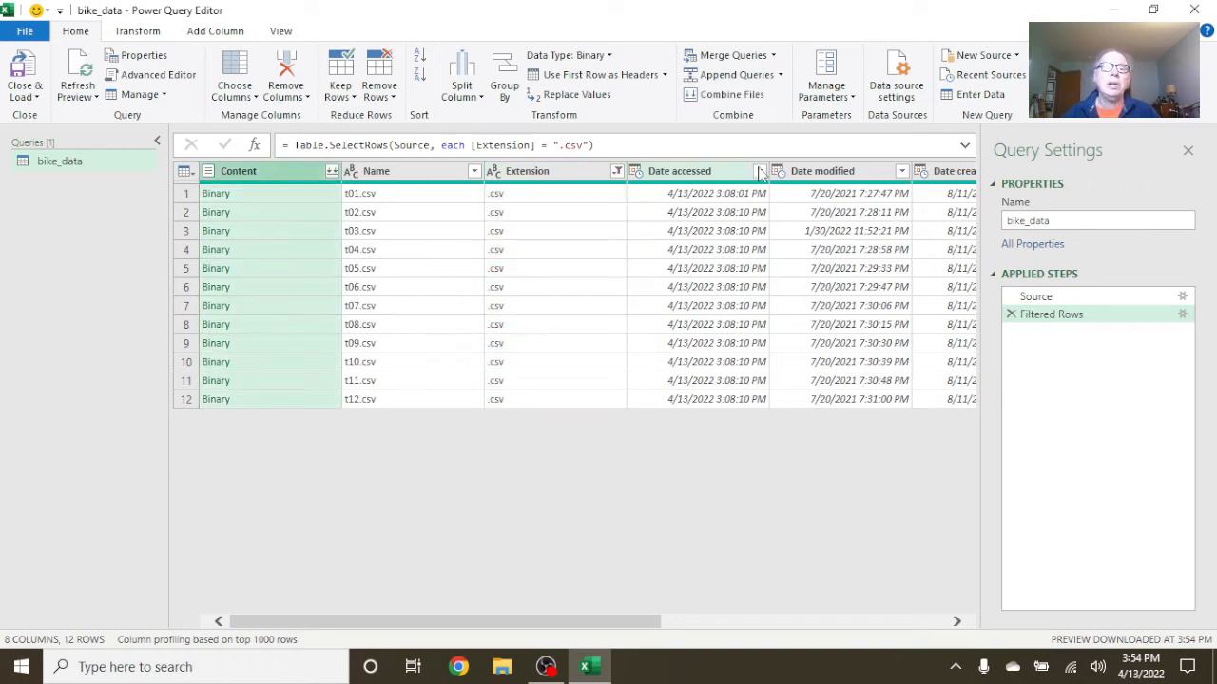
right_click(279, 180)
click(350, 229)
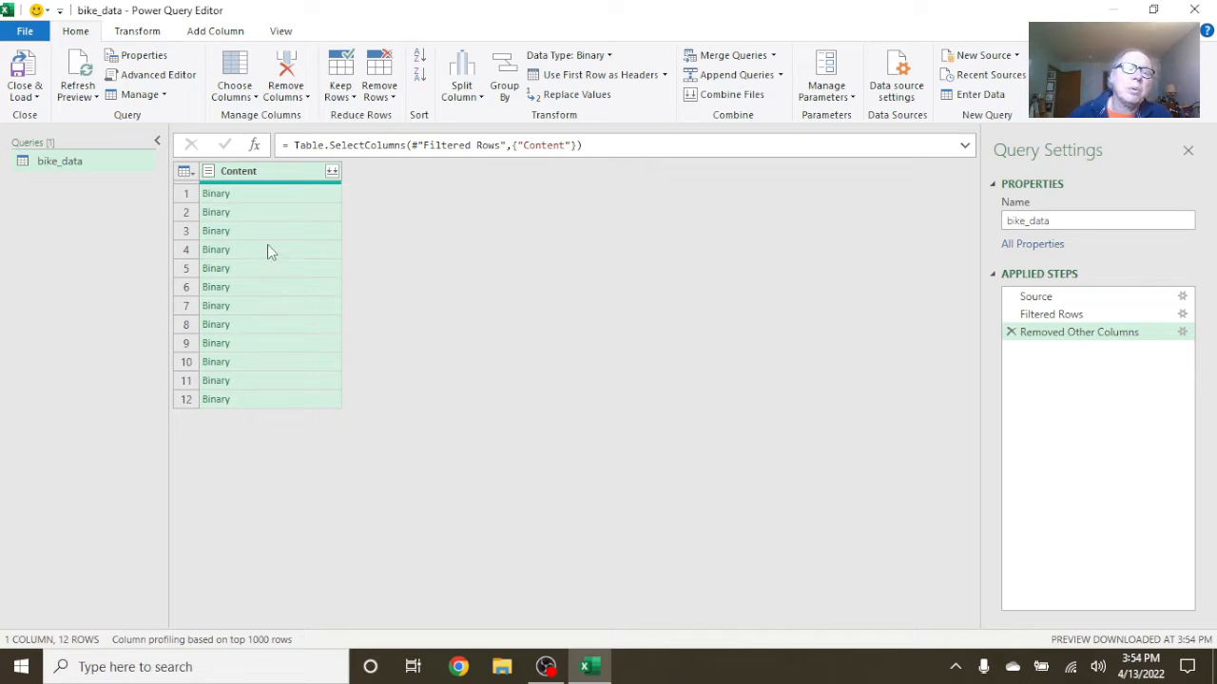
click(332, 172)
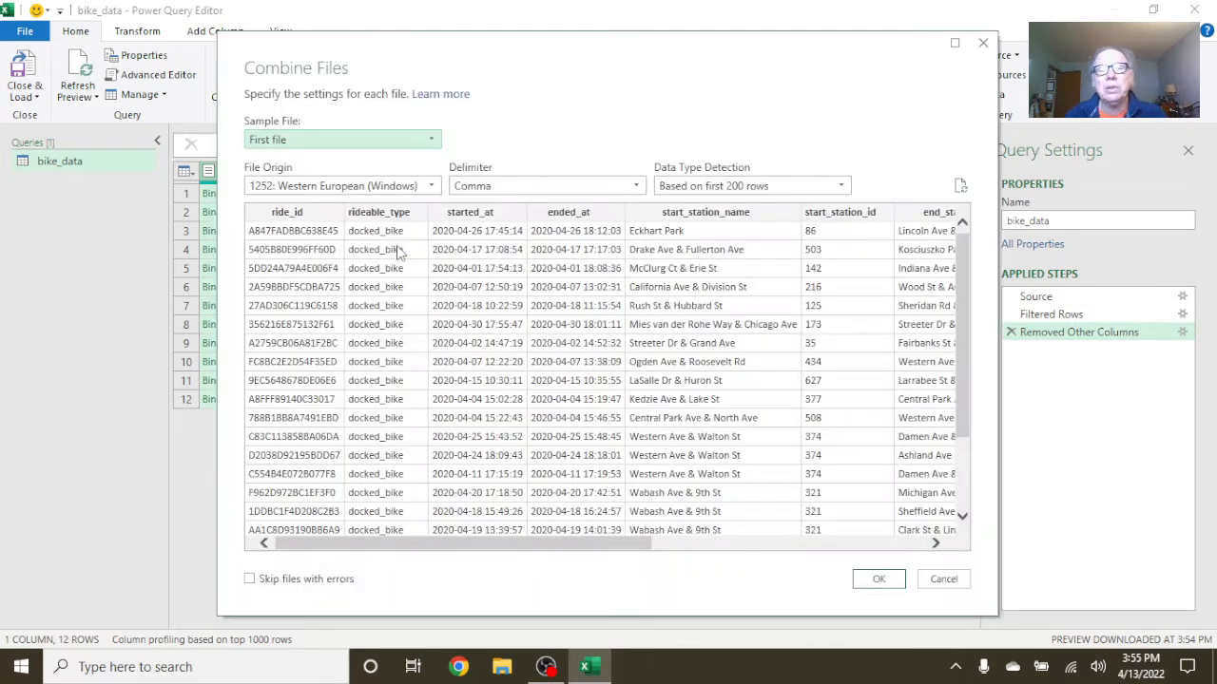
click(880, 579)
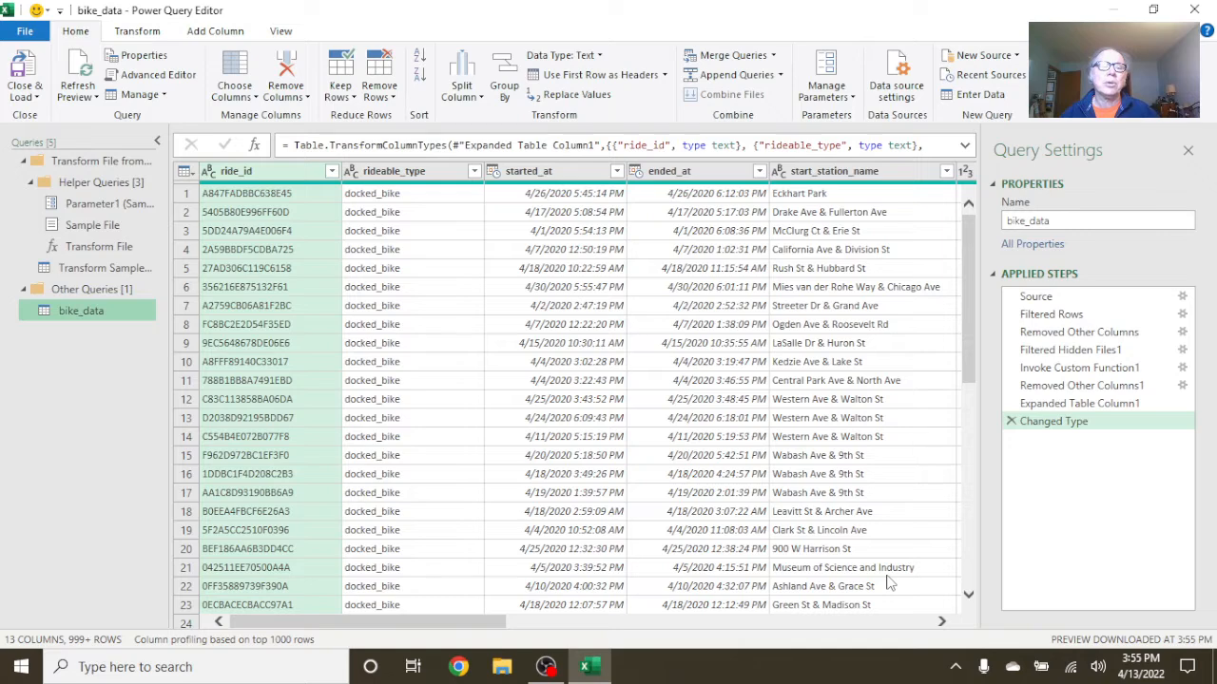
click(280, 176)
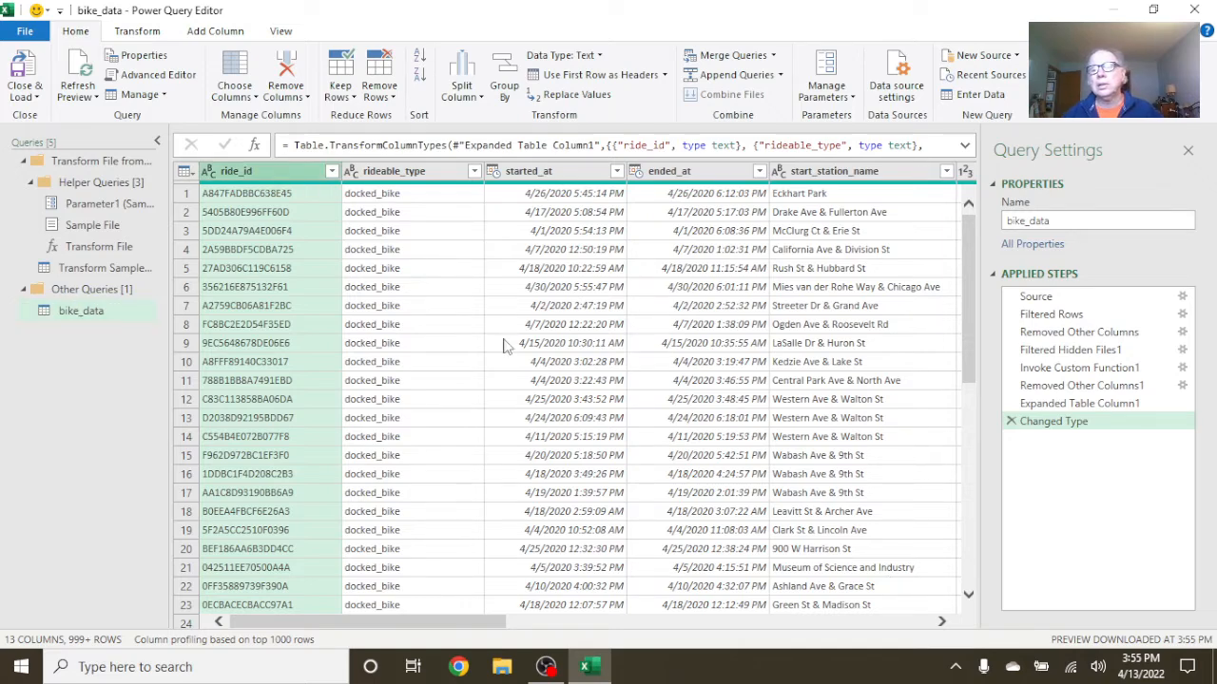
right_click(272, 177)
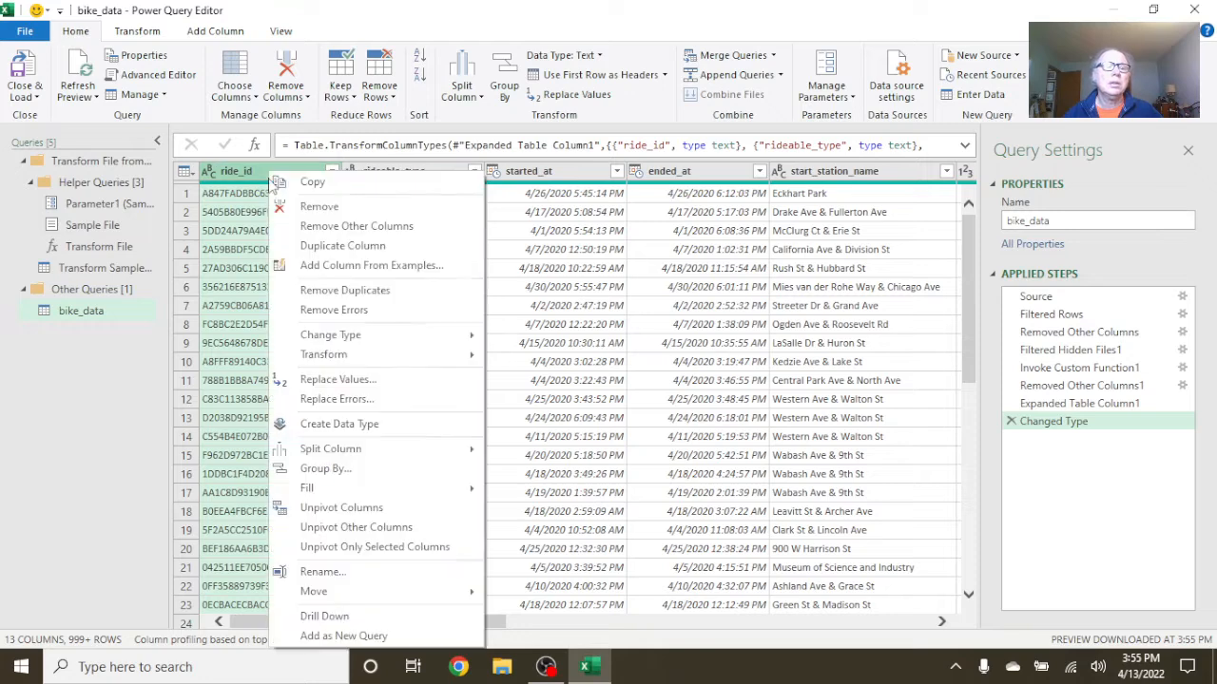
click(359, 247)
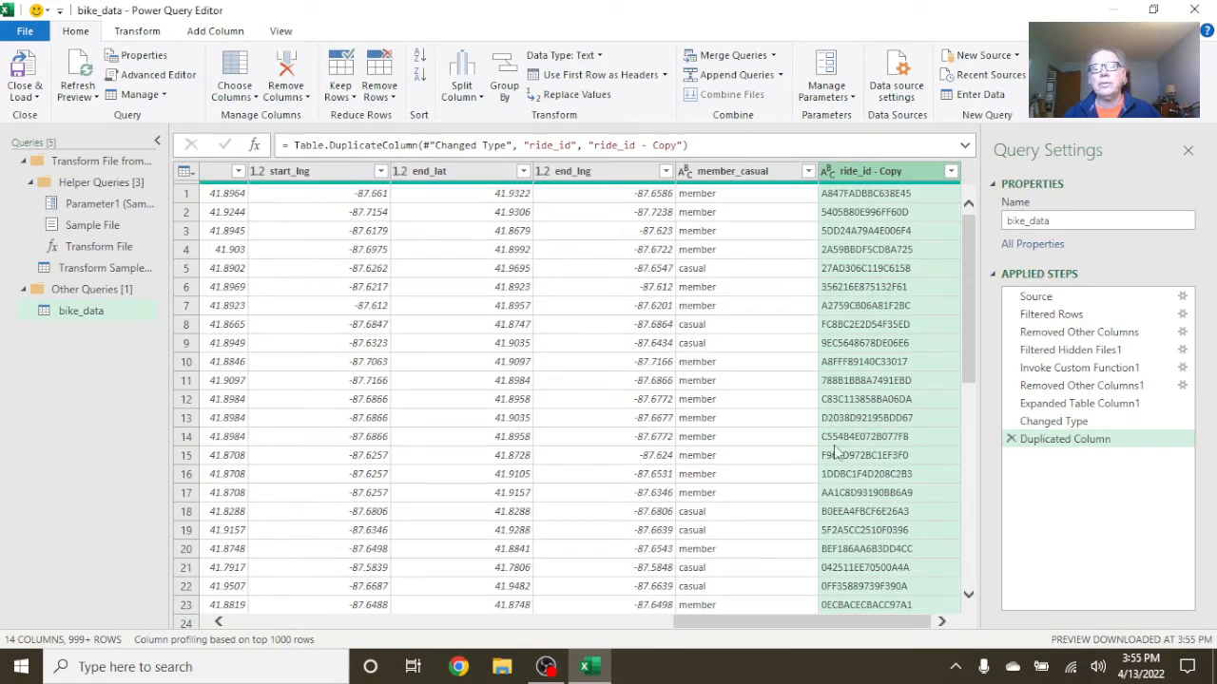
click(1011, 439)
drag(598, 615, 275, 634)
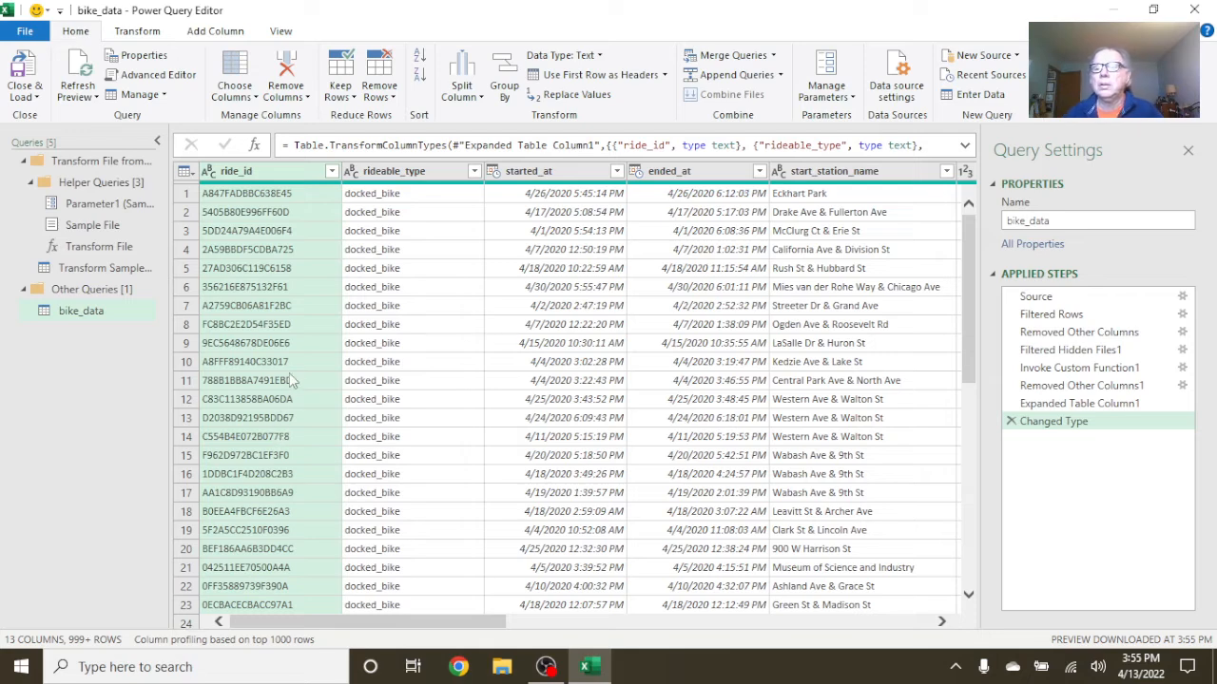
Remove the ride_id column from the combined bike_data query
right_click(276, 172)
key(Escape)
key(Delete)
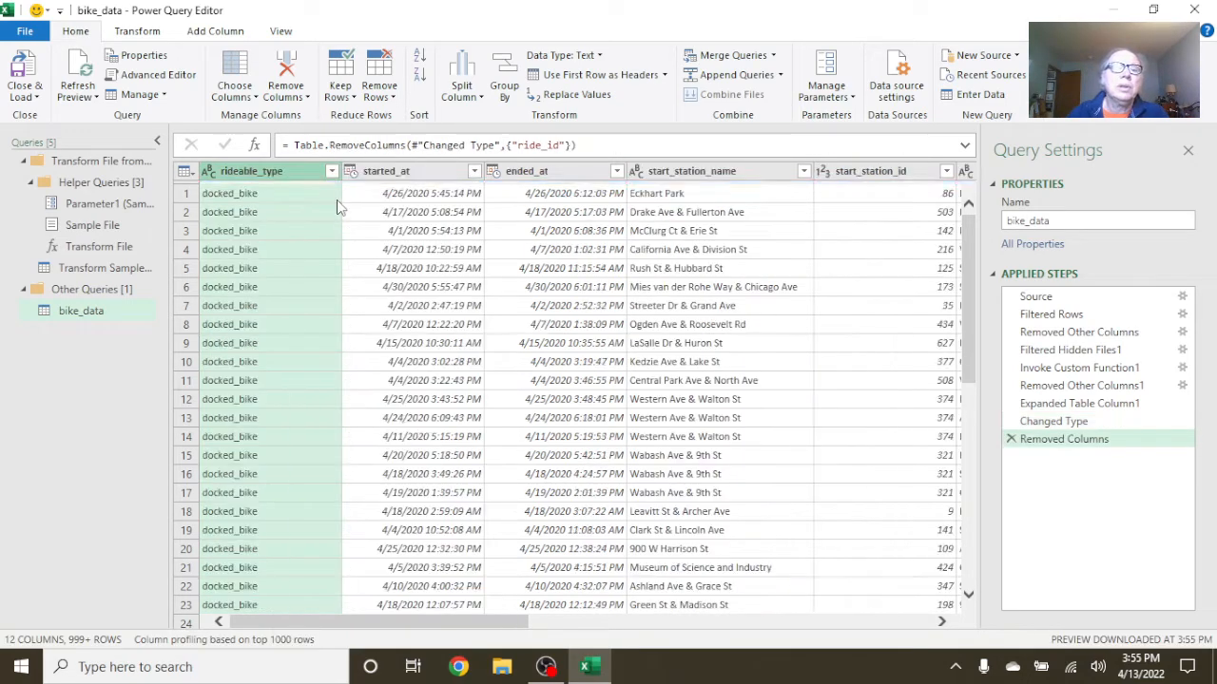
Duplicate the started_at column twice in the bike_data query
click(407, 173)
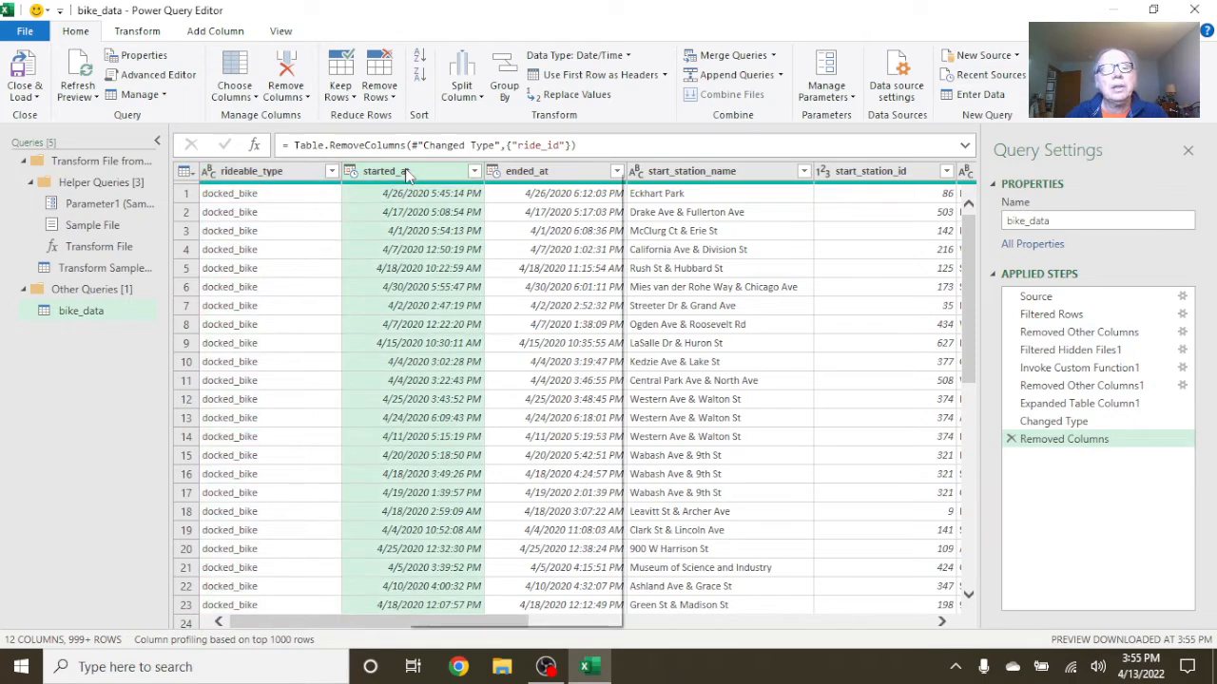
right_click(407, 173)
click(485, 241)
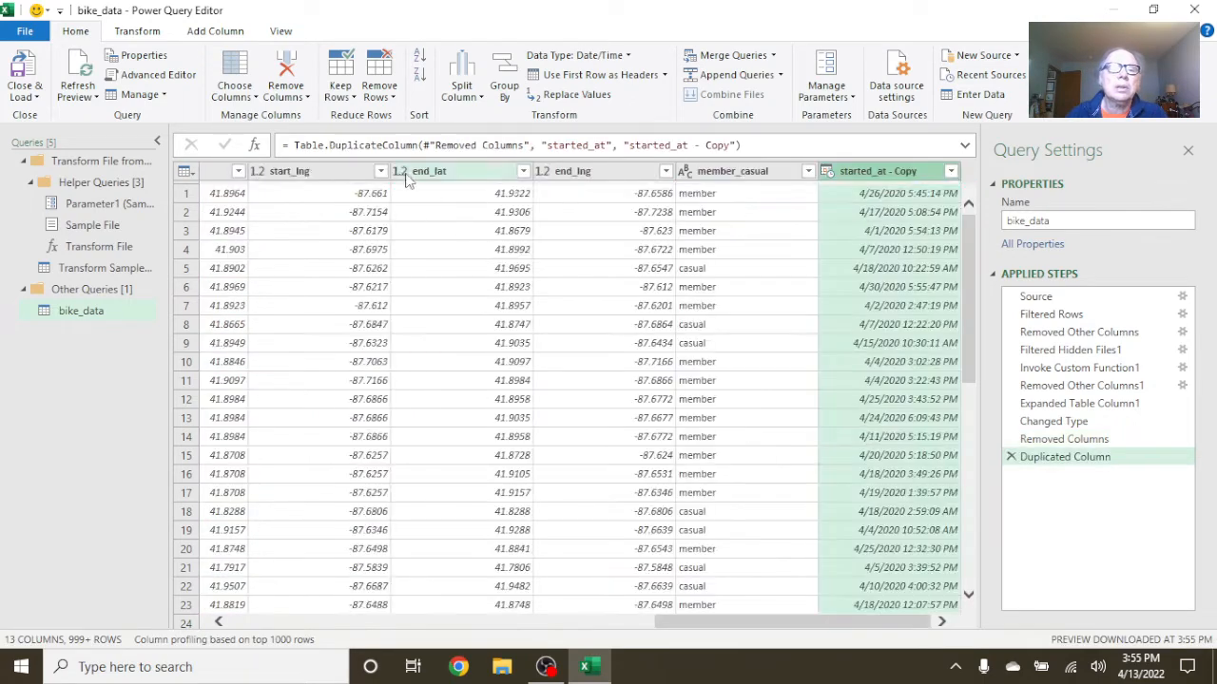
click(693, 613)
drag(670, 623, 151, 608)
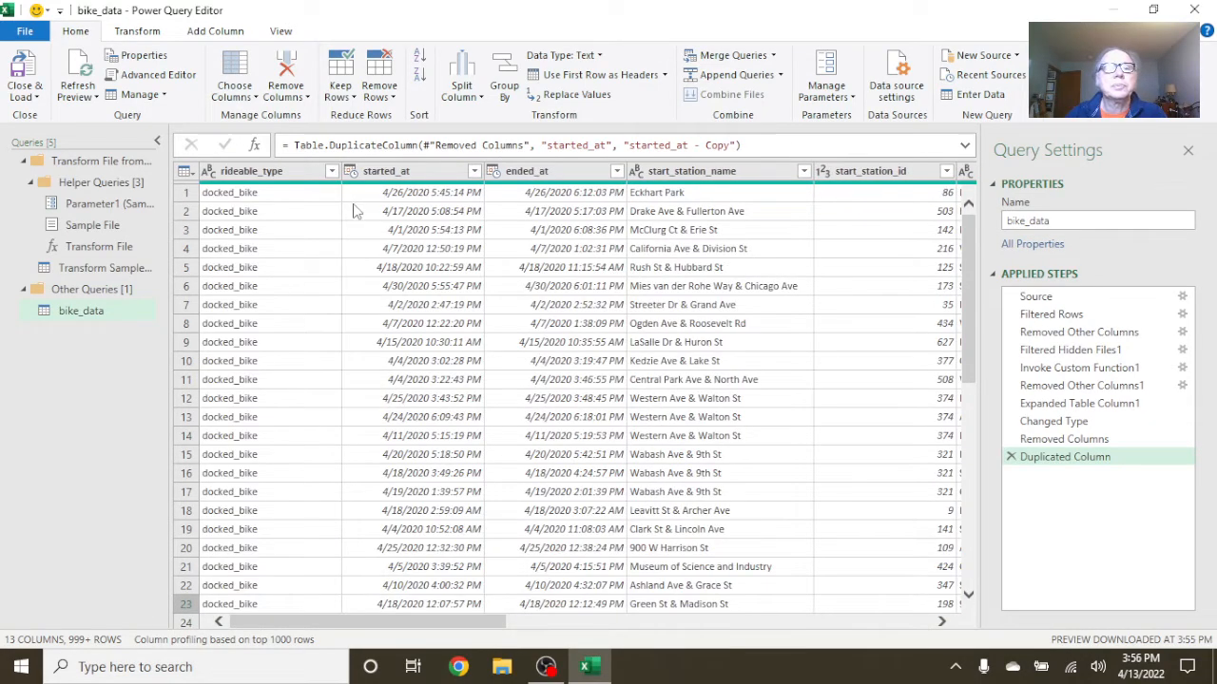
click(381, 176)
right_click(378, 177)
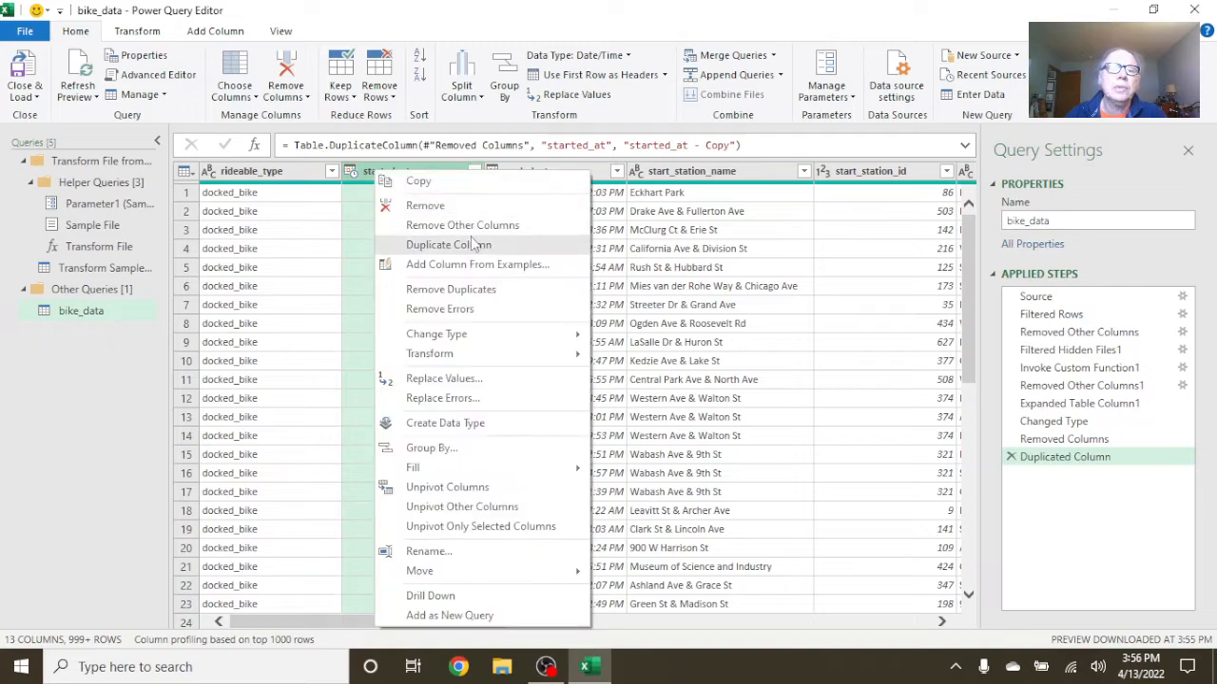
click(472, 244)
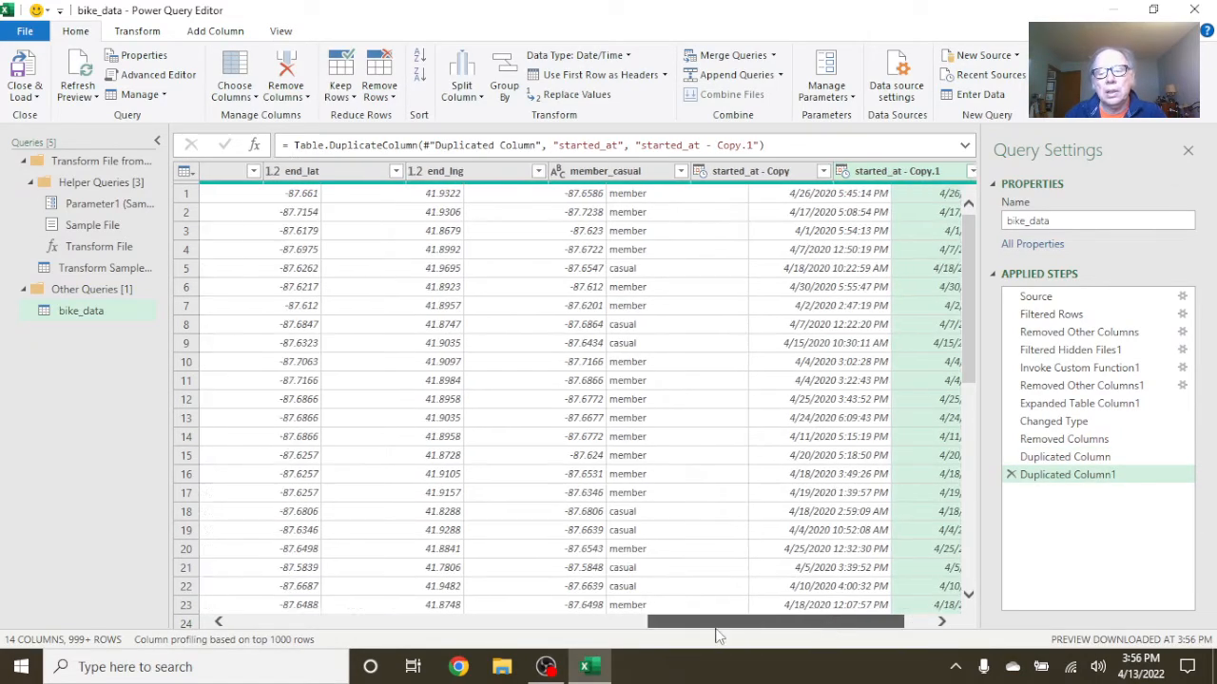
Duplicate the ended_at column twice in the bike_data query
drag(719, 623, 217, 629)
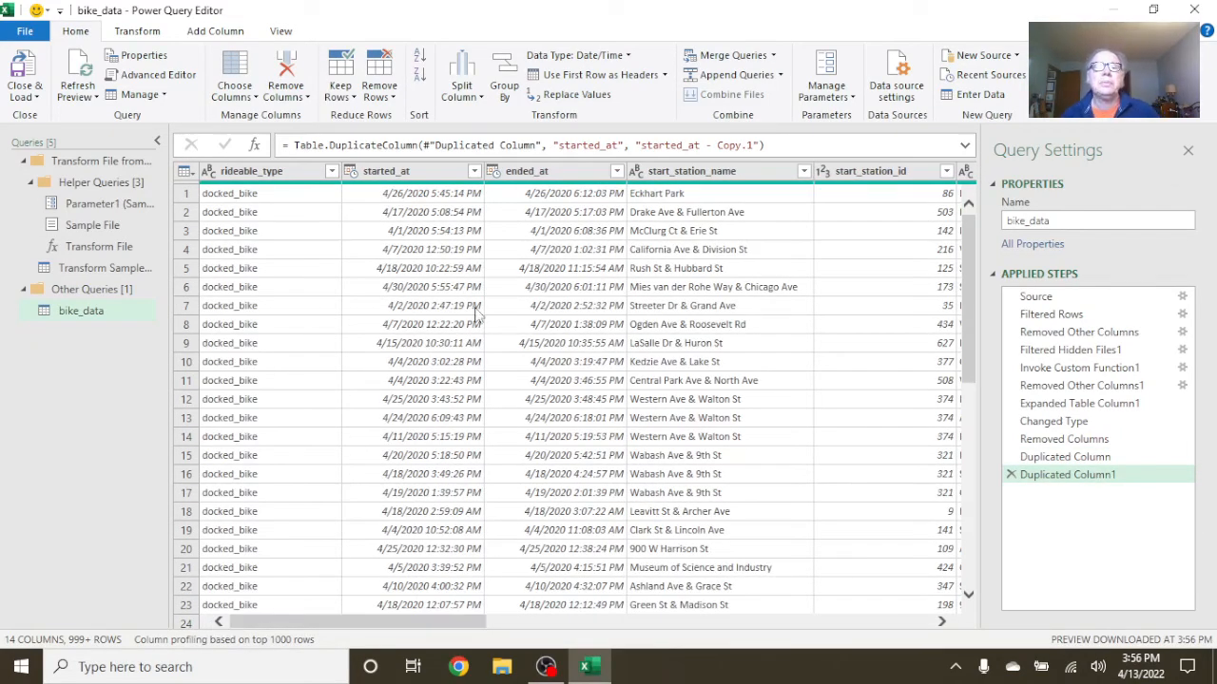
click(564, 173)
right_click(564, 175)
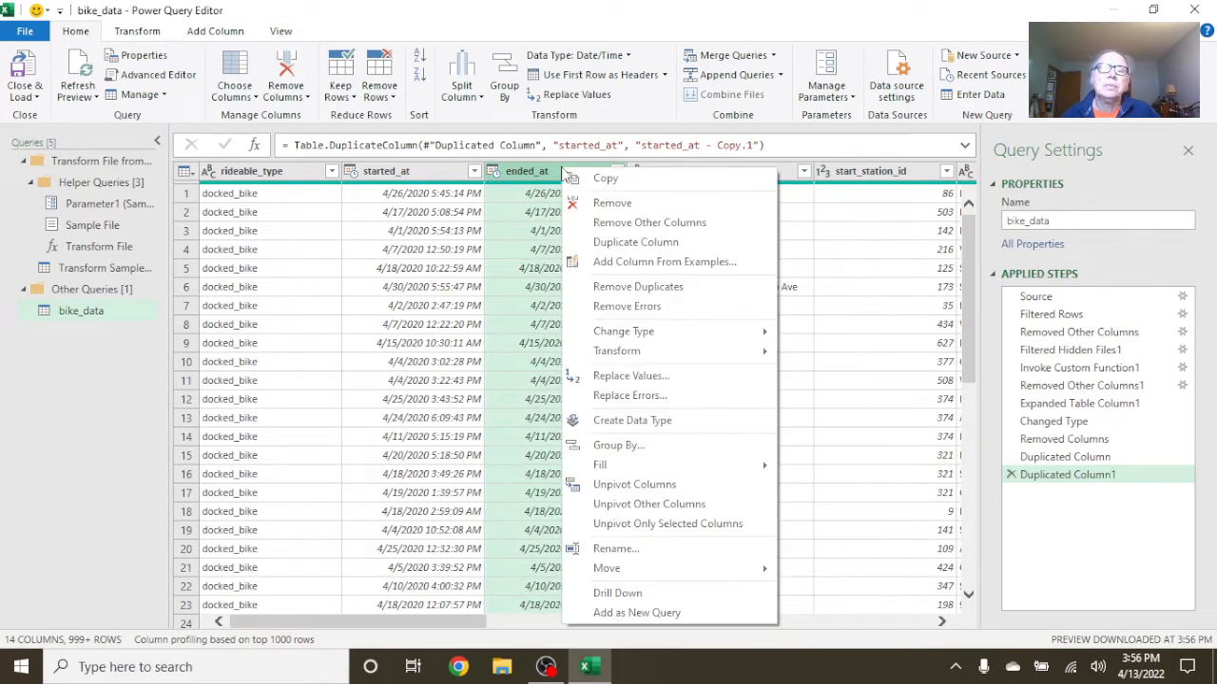
click(635, 241)
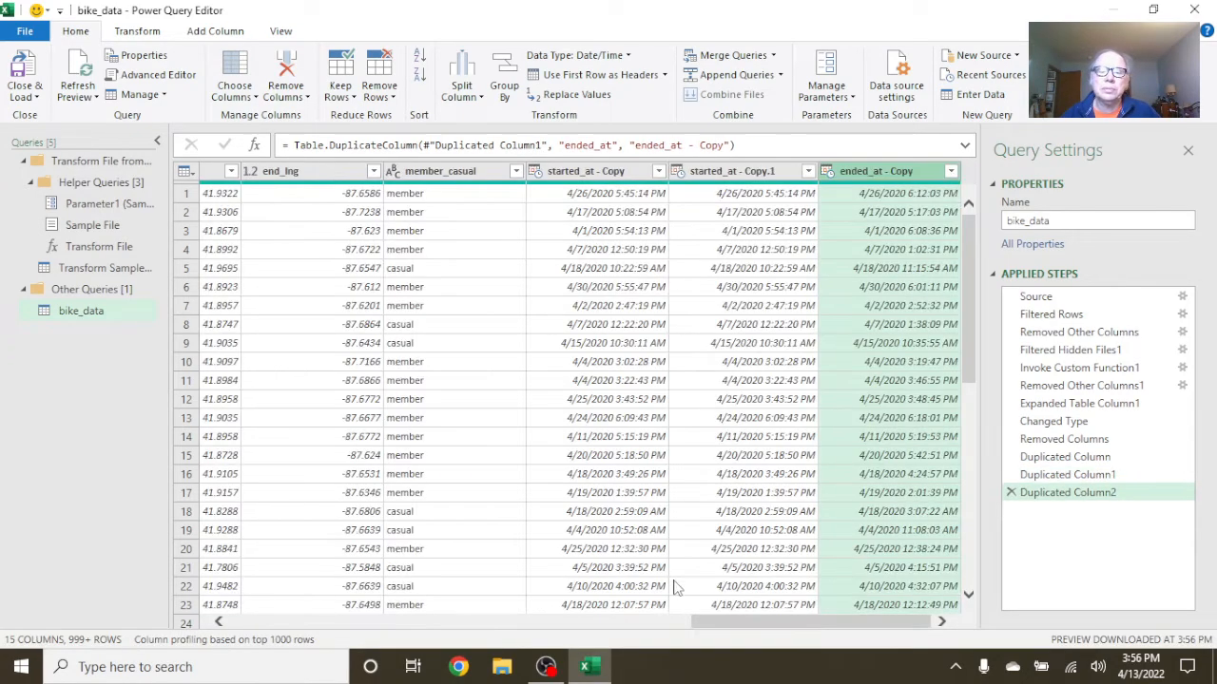
drag(755, 624, 155, 614)
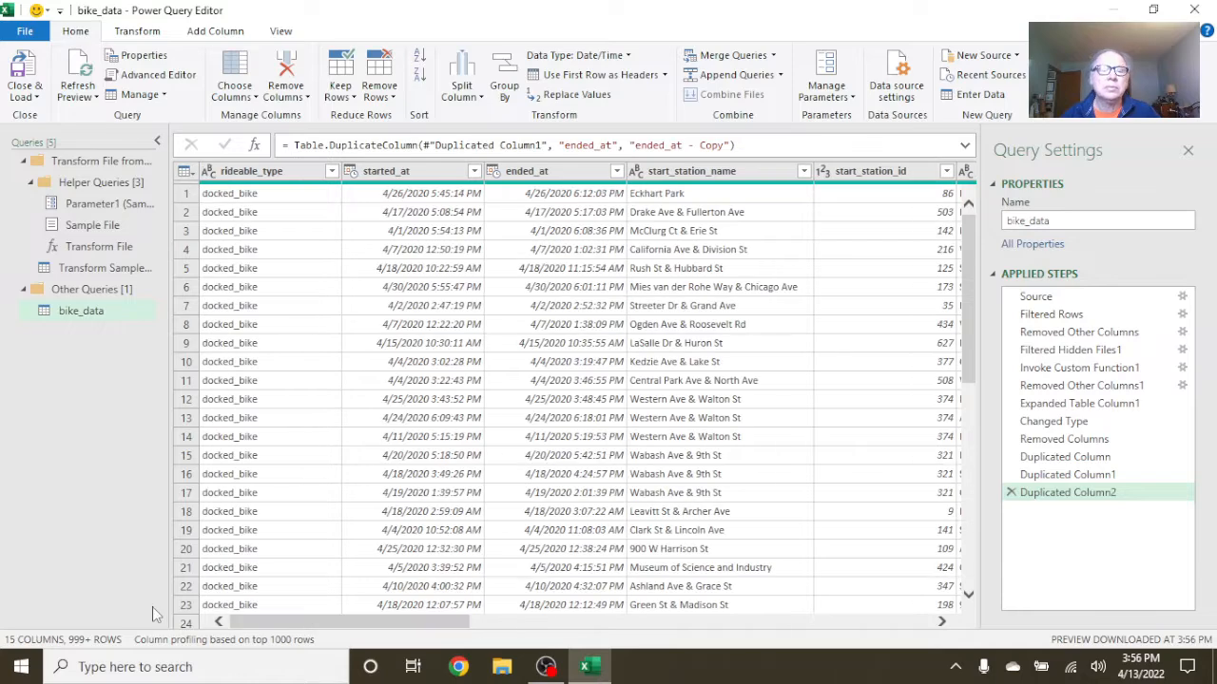
click(548, 173)
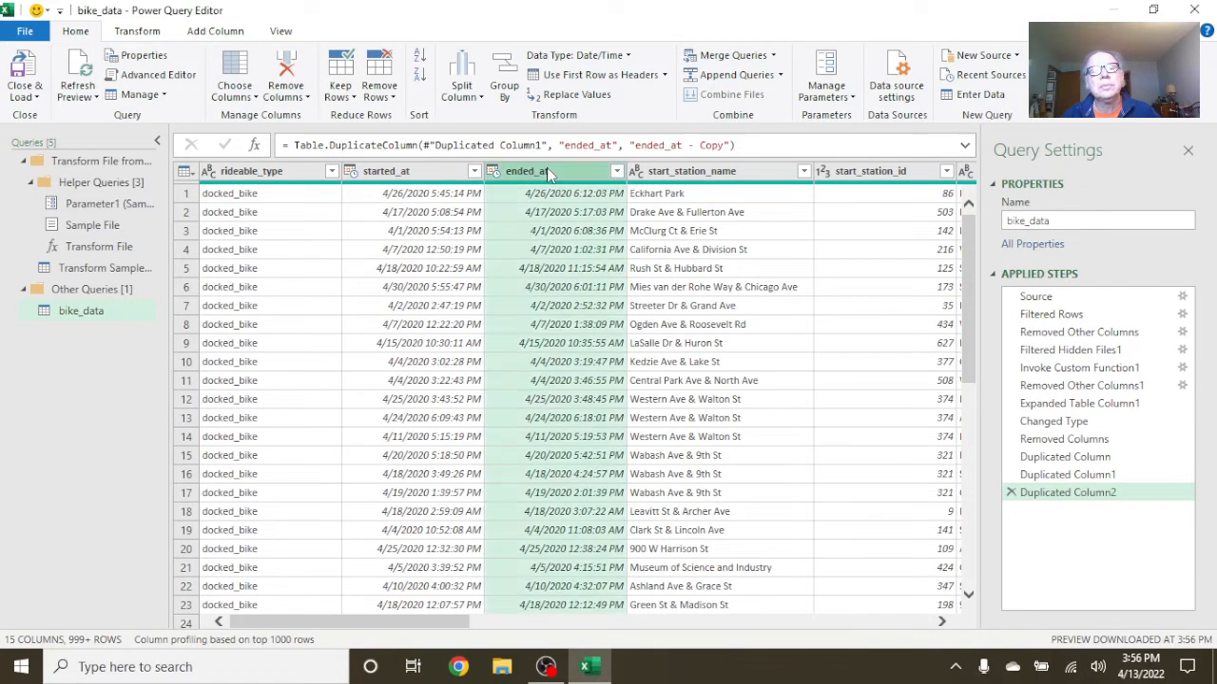
right_click(548, 173)
click(591, 242)
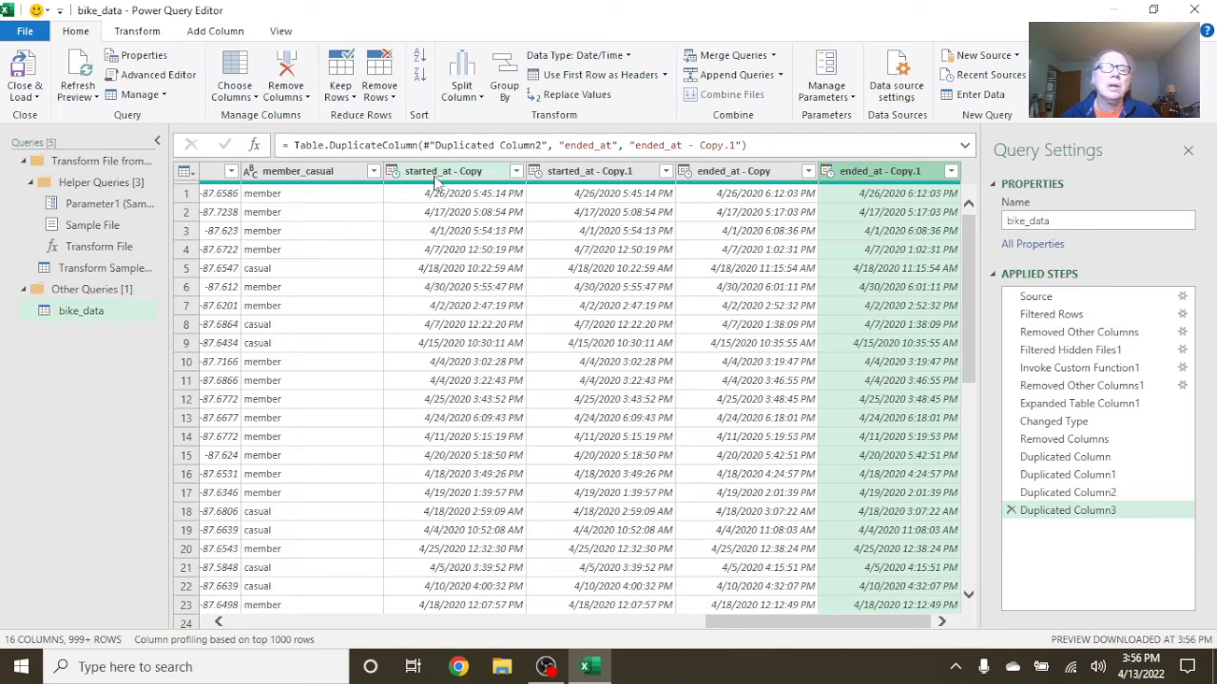
Rename the started_at - Copy column as start_date
double_click(436, 172)
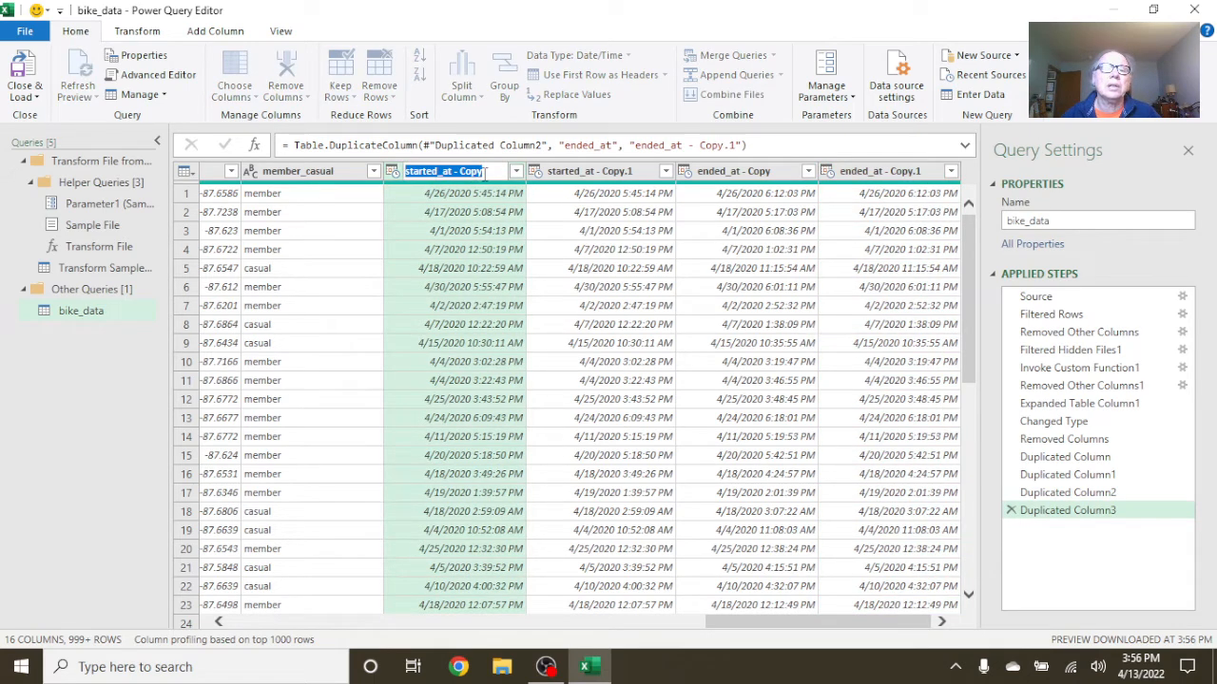
text(sta)
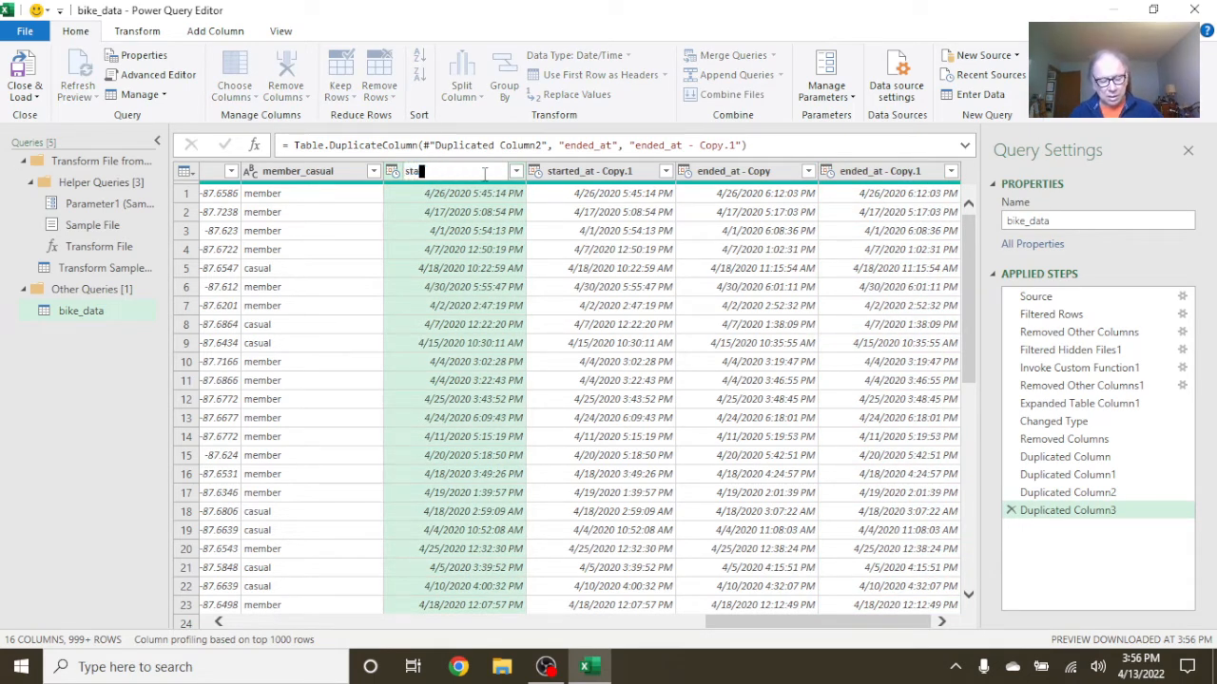
text(rt_date)
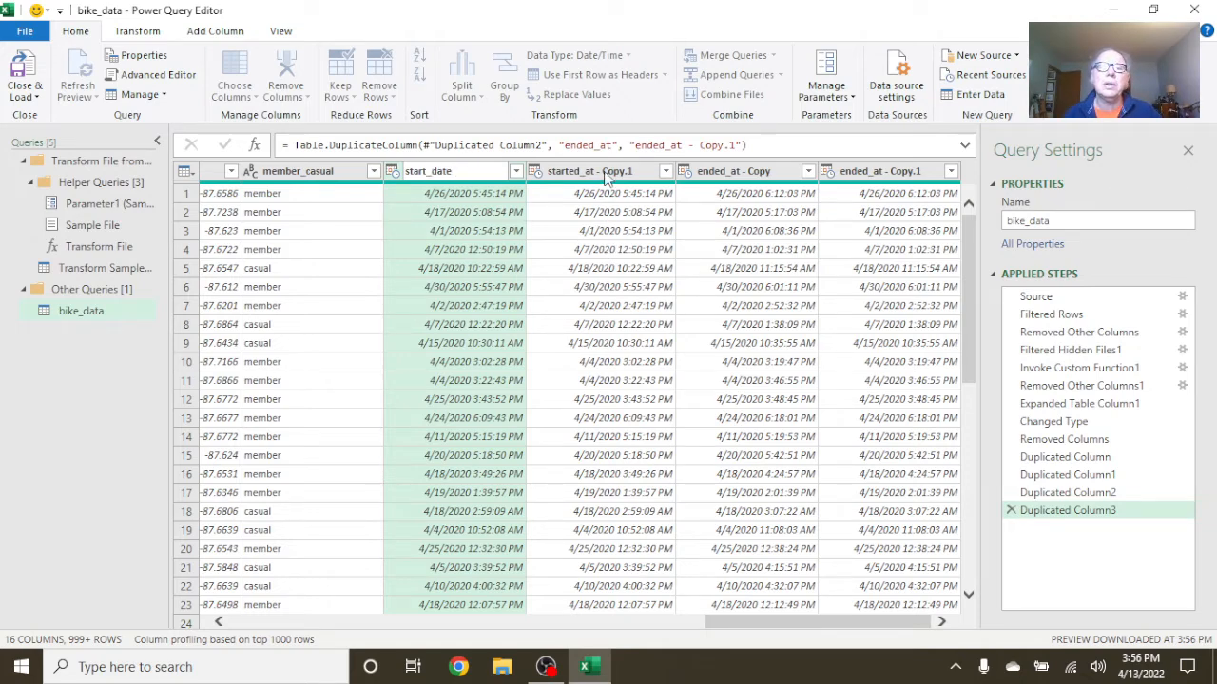
key(Return)
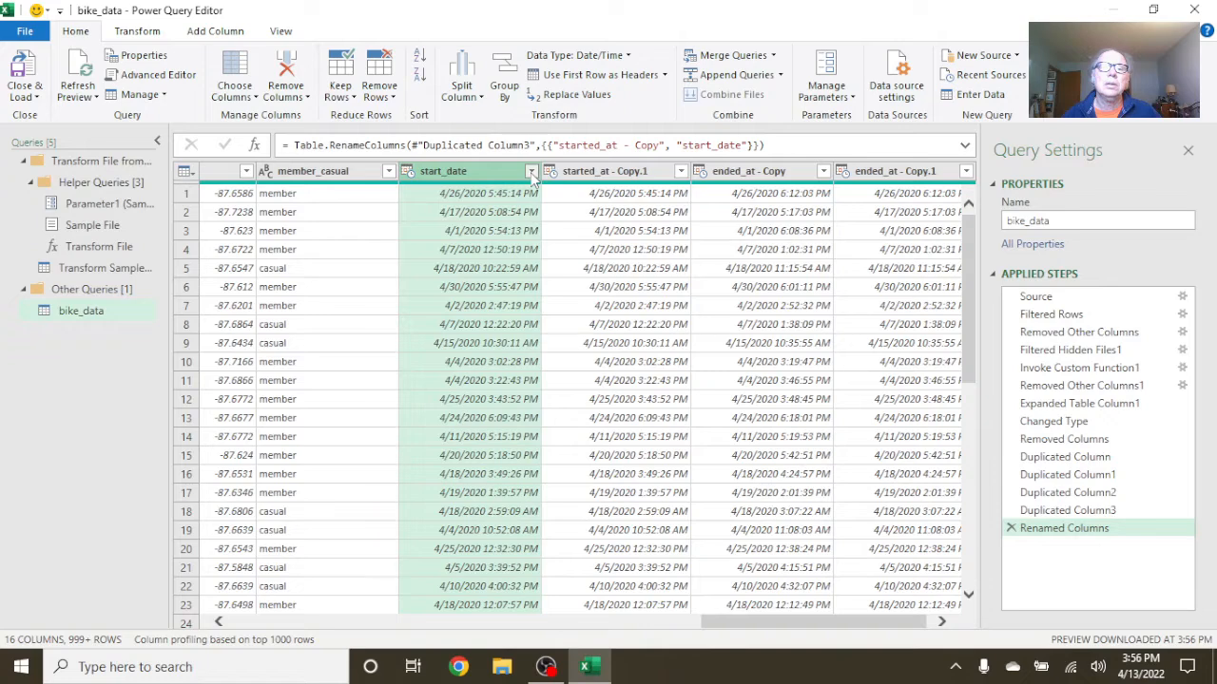
Change the data type of the start_date column to Date
click(532, 178)
click(452, 176)
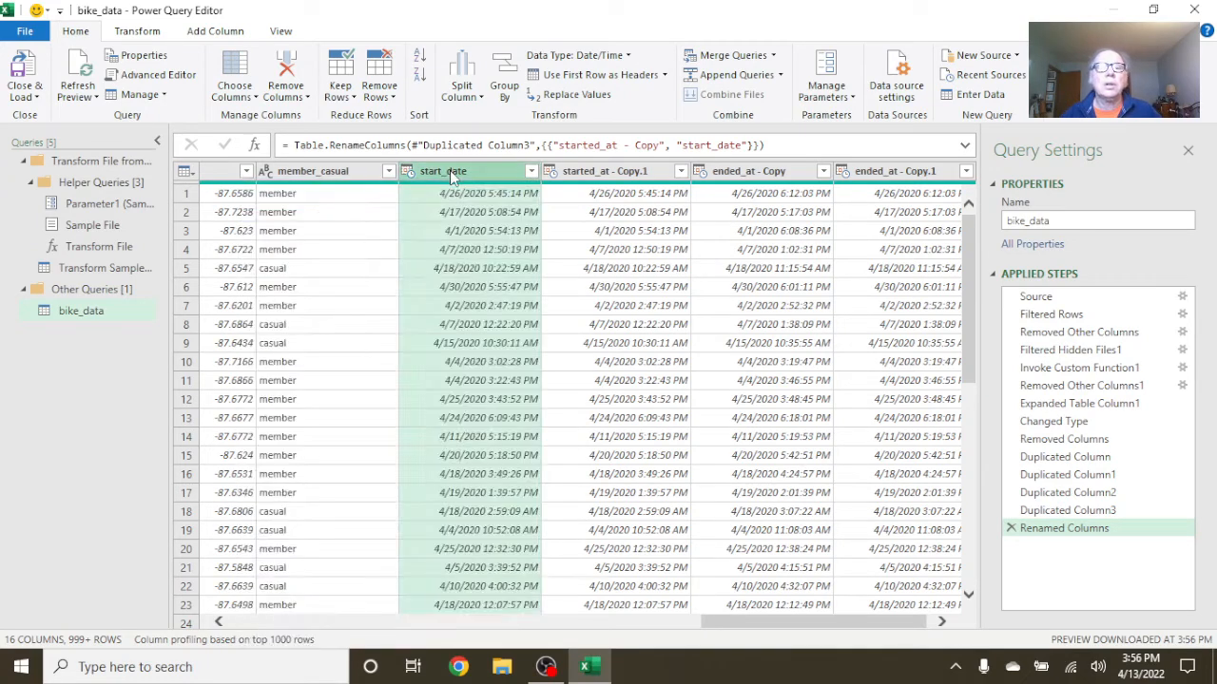
right_click(452, 176)
mouse_move(554, 337)
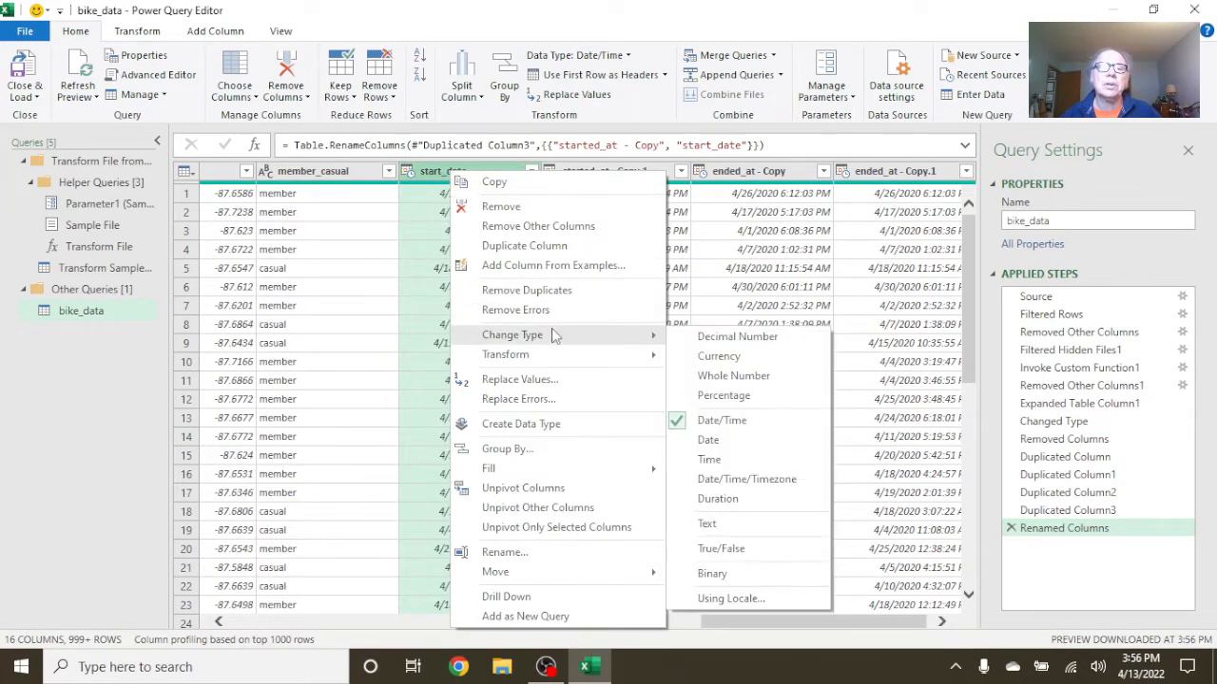
click(713, 443)
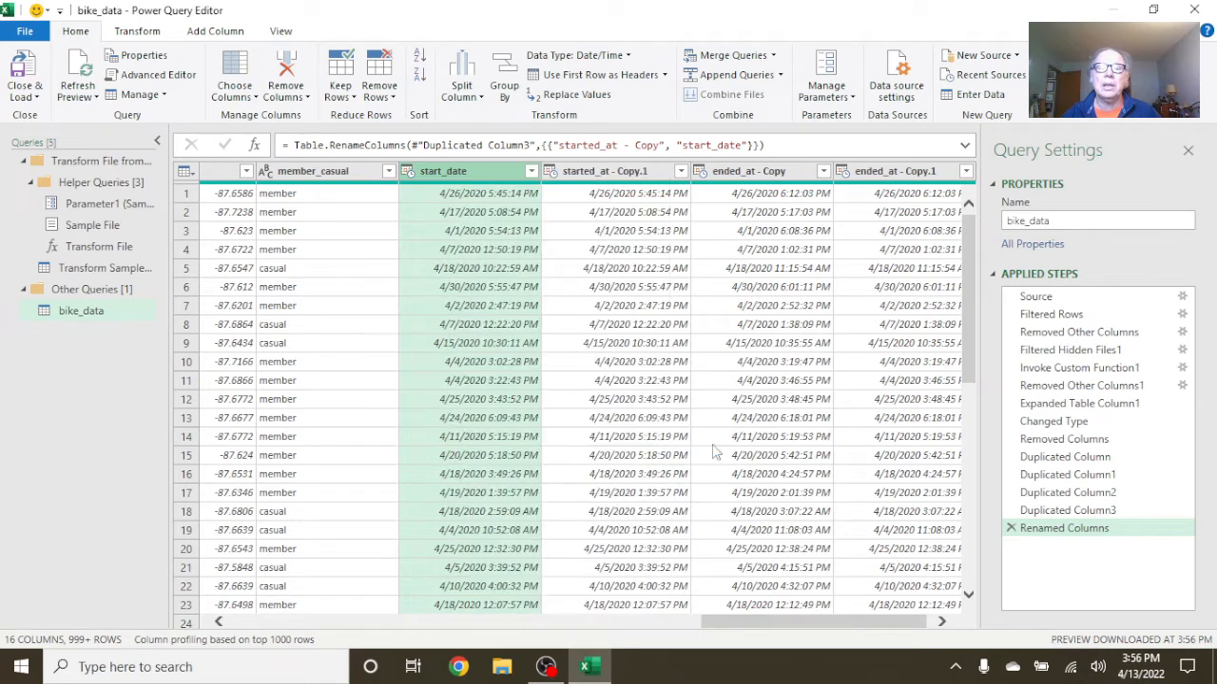
Rename the started_at - Copy.1 column as start_hour
double_click(623, 171)
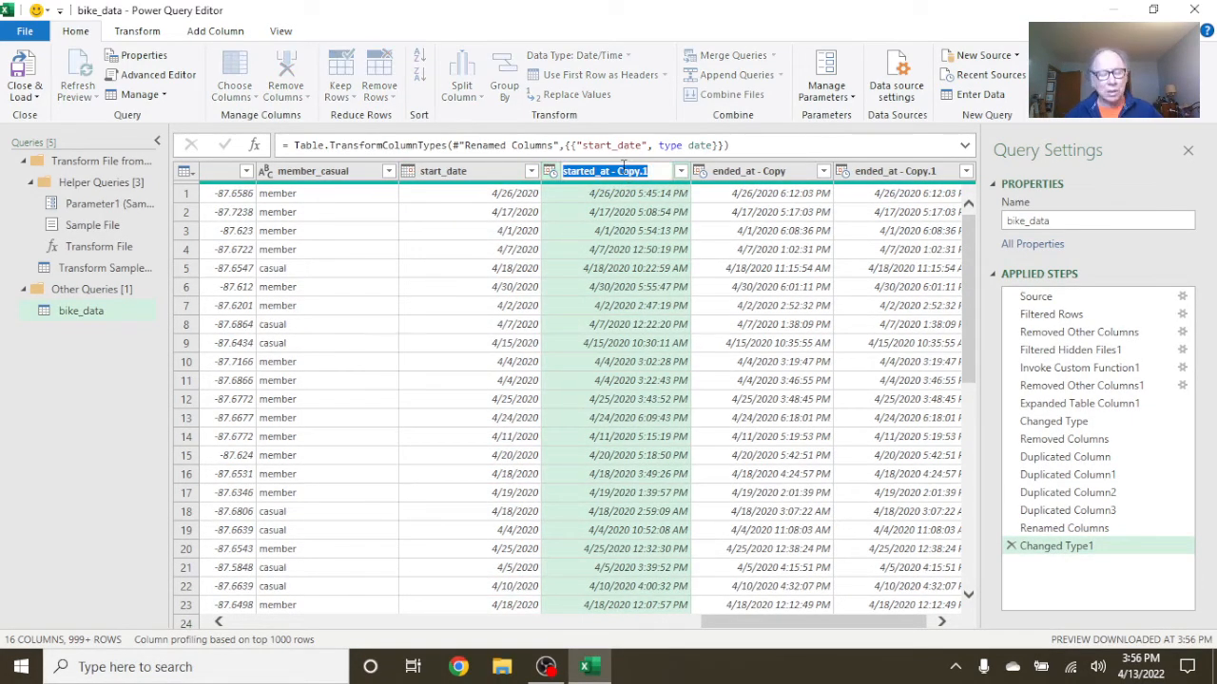
key(BackSpace)
text(start_)
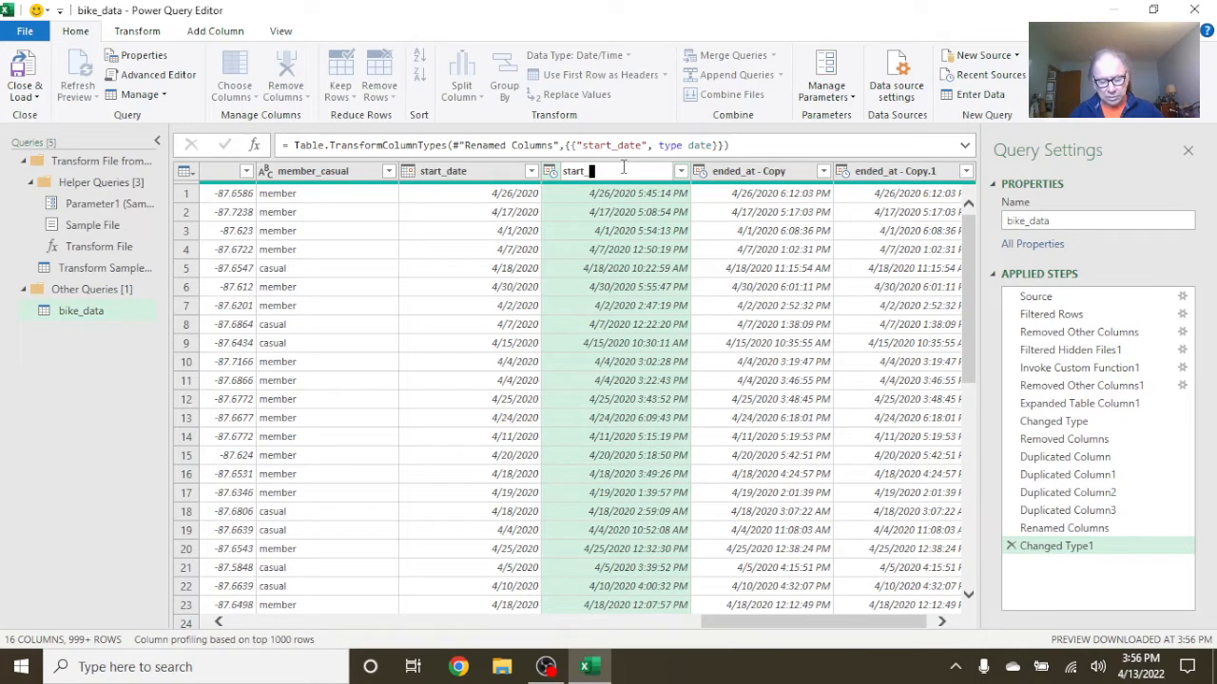
text(hour)
key(Return)
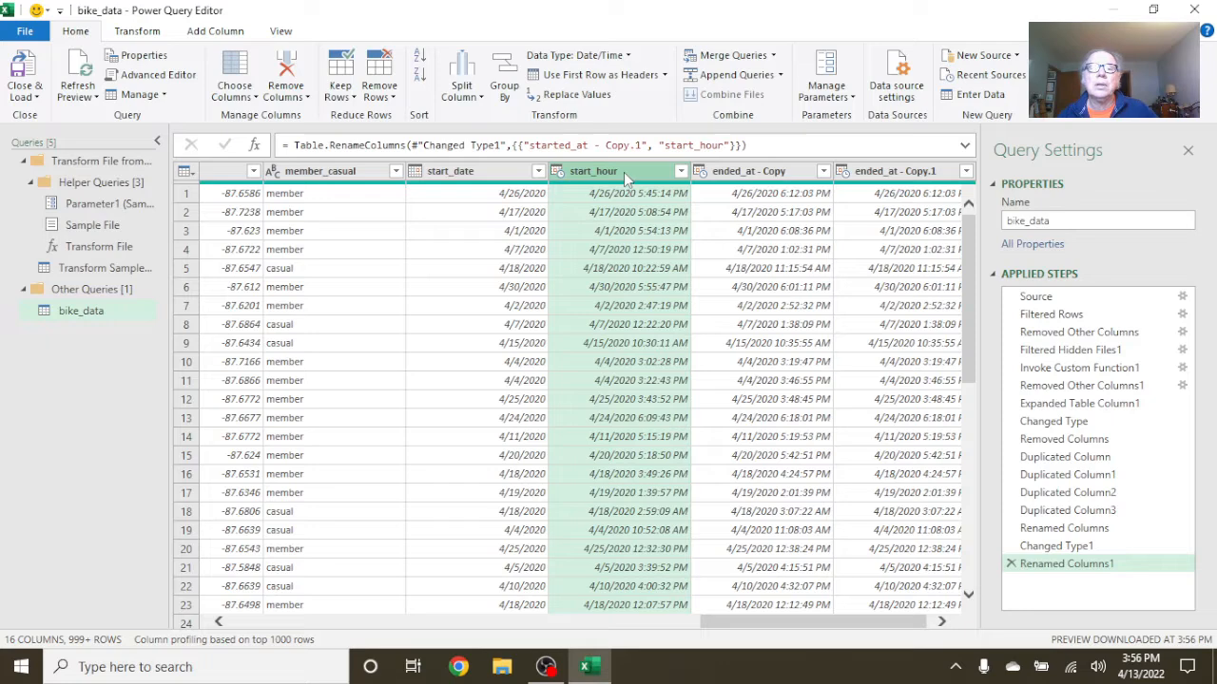
Transform the start_hour column so that it holds only the hour of each date/time value
right_click(625, 179)
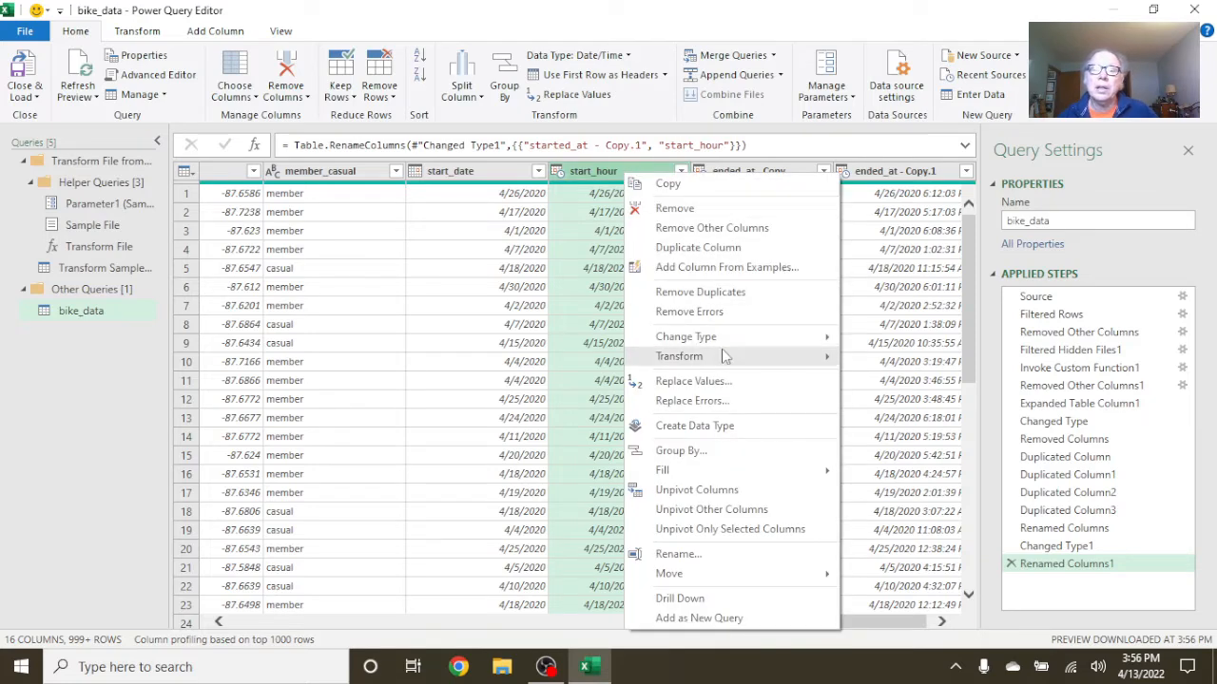
mouse_move(723, 356)
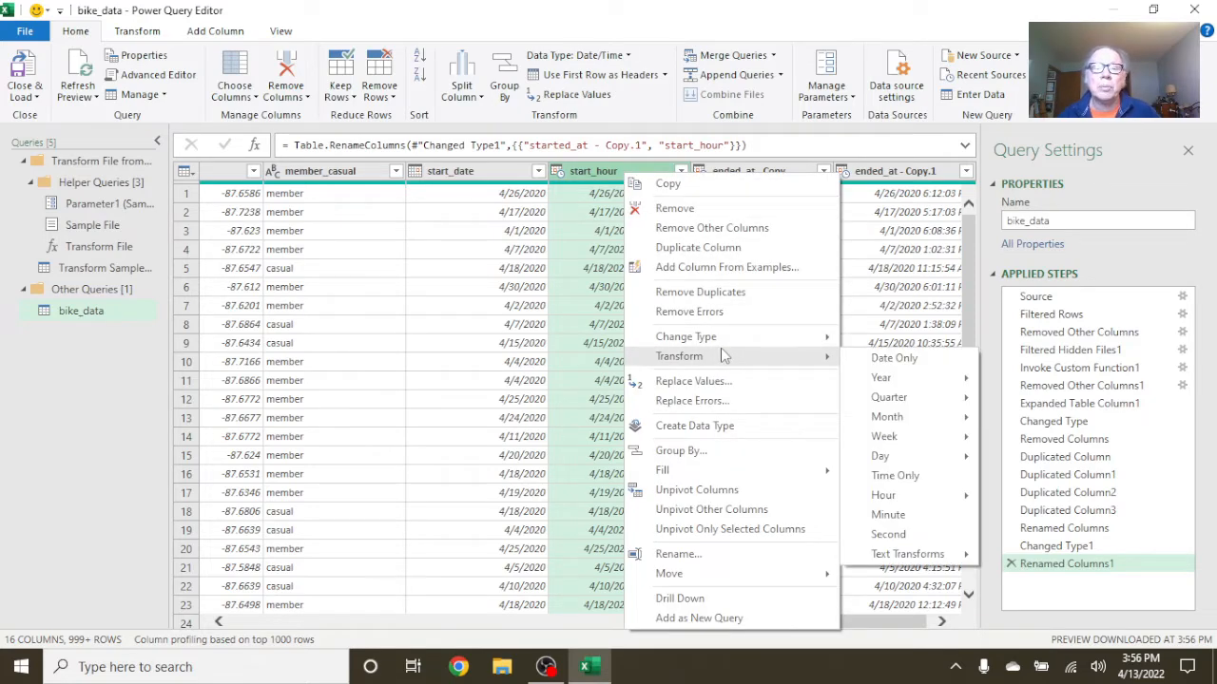
mouse_move(820, 340)
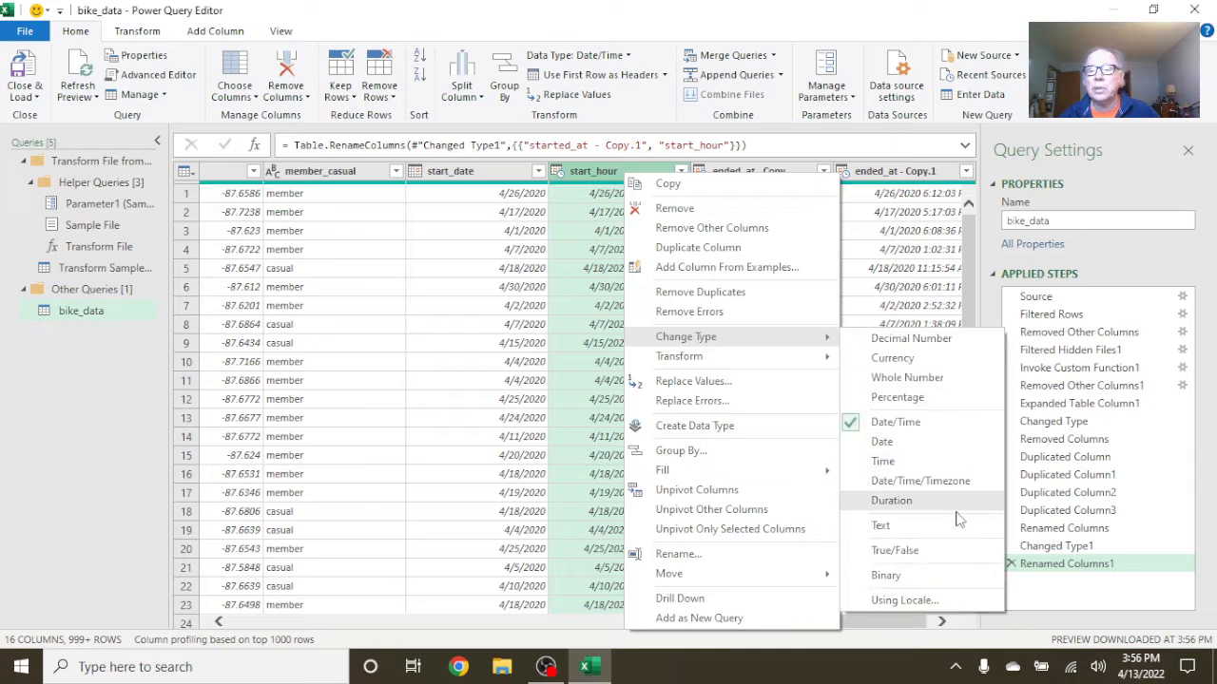
mouse_move(816, 371)
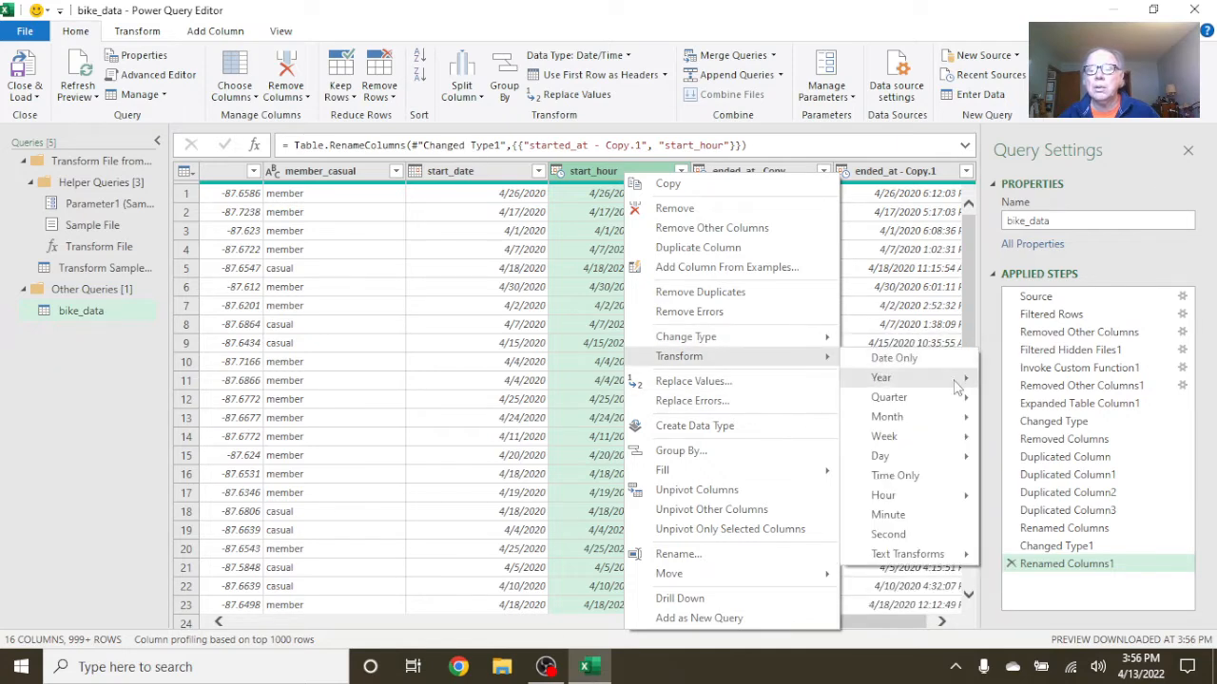
mouse_move(940, 497)
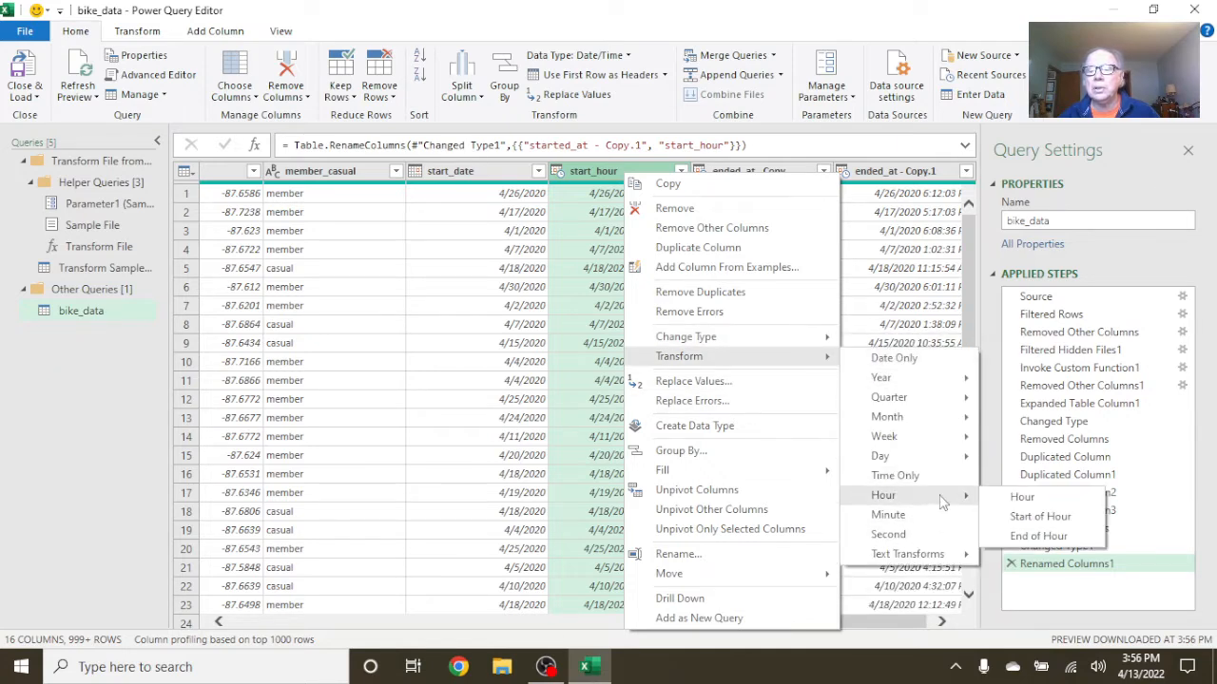
click(1031, 496)
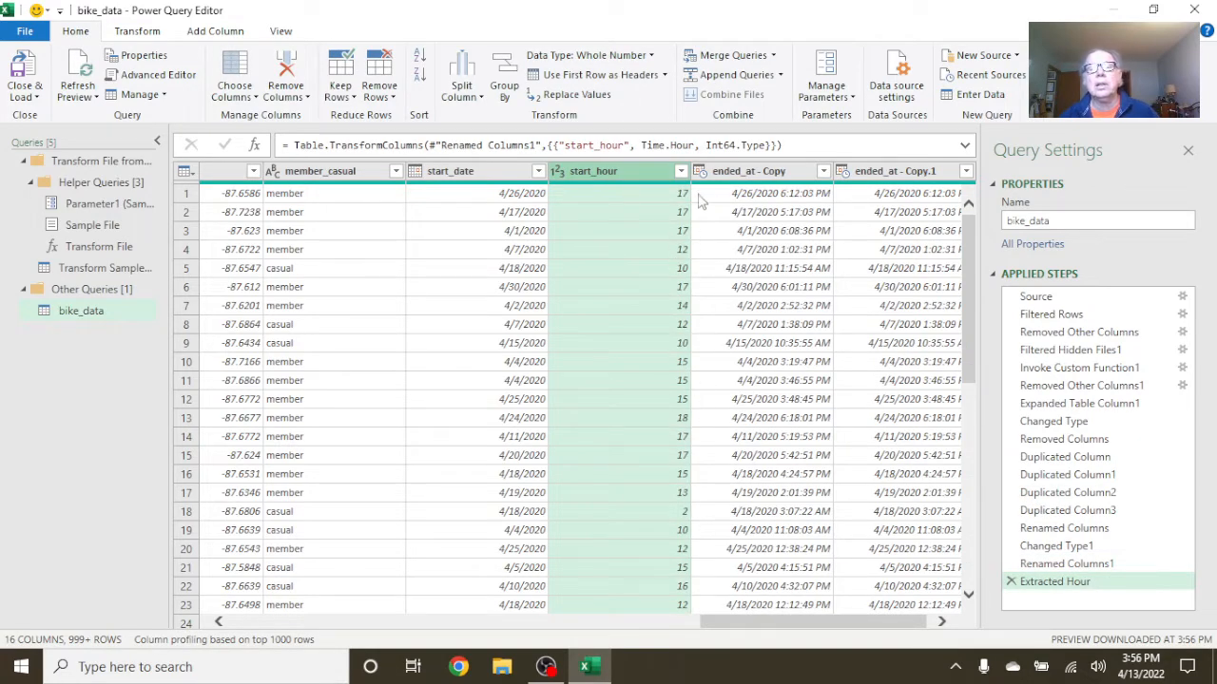
Rename the ended_at - Copy column as end_date
double_click(749, 176)
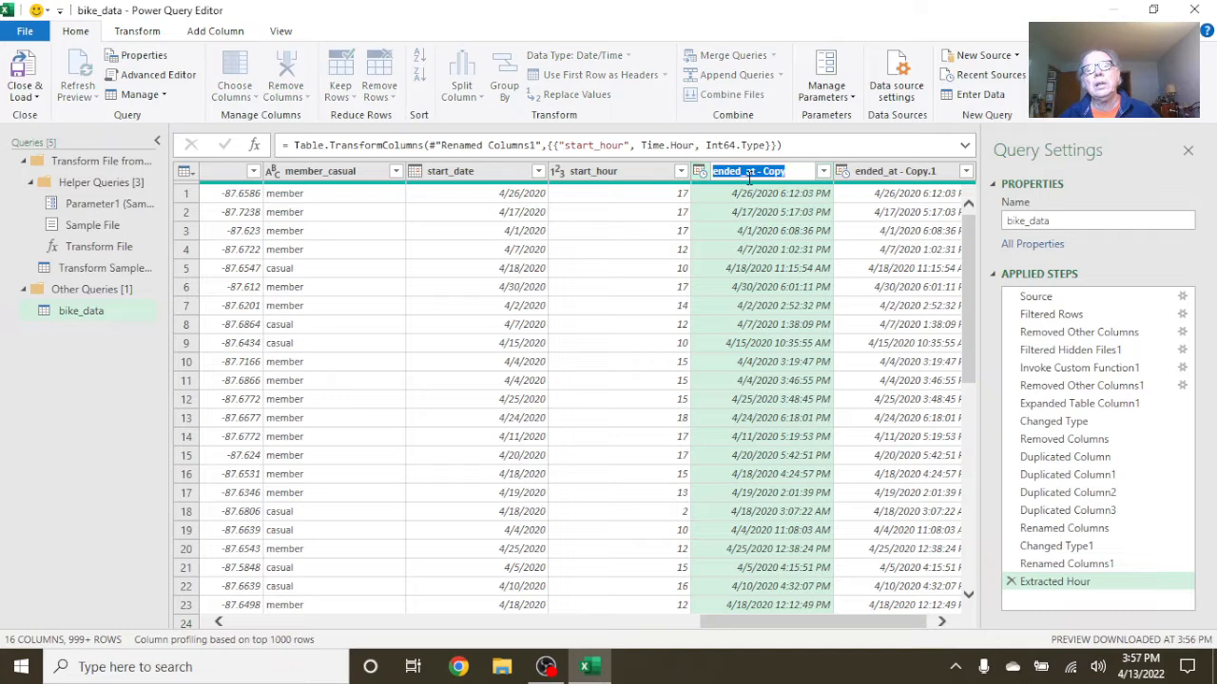
text(end)
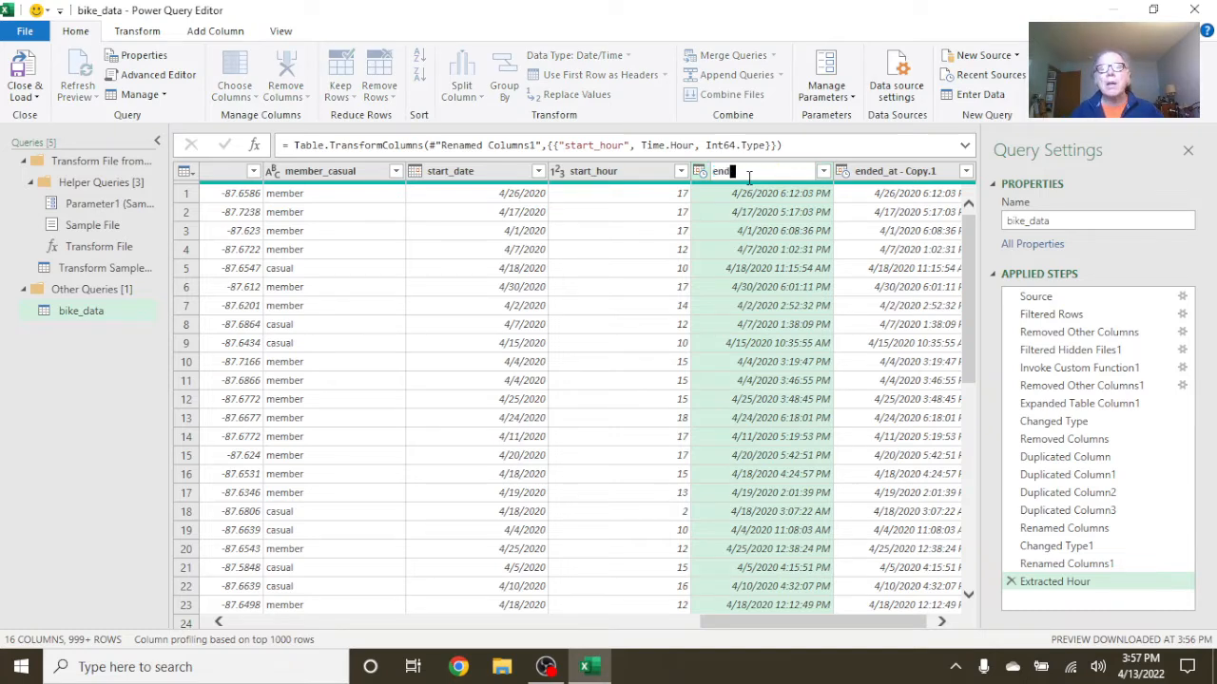
text(_date)
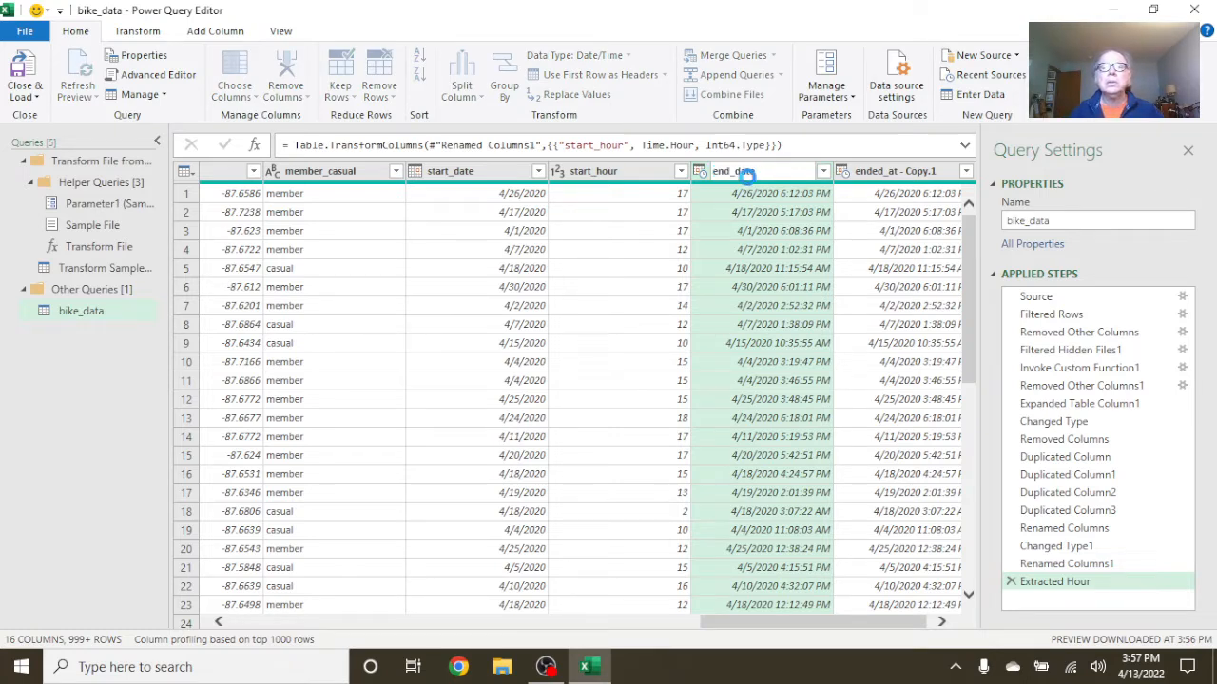
key(Return)
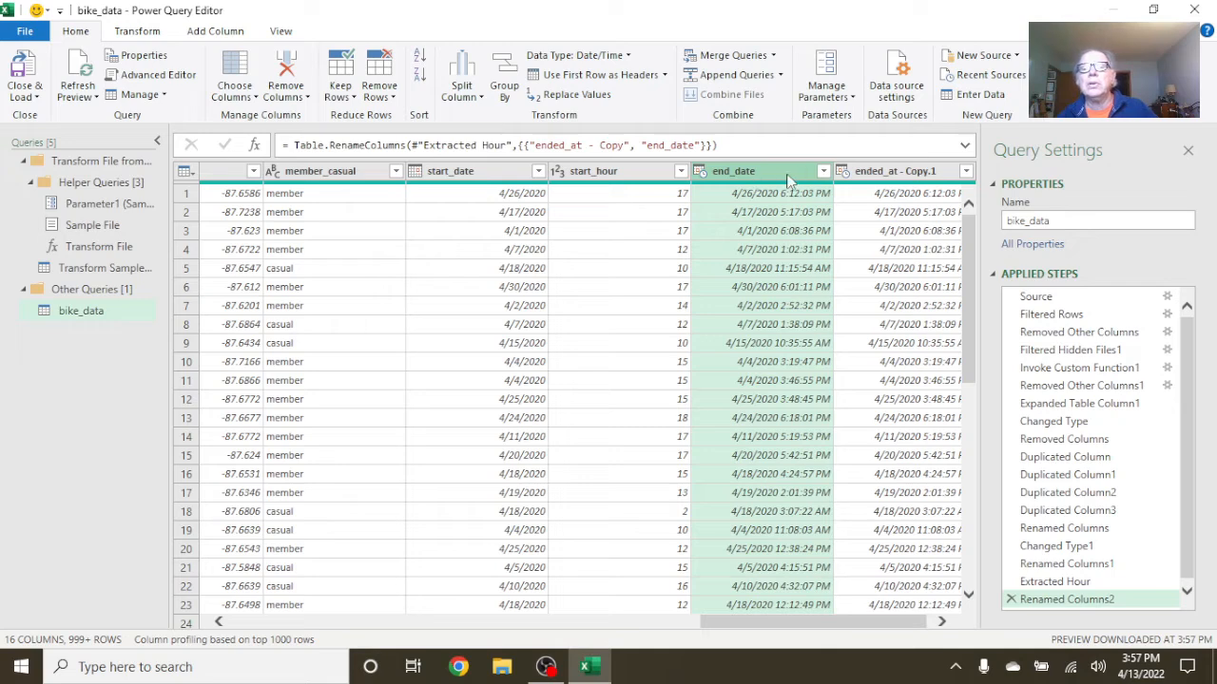
Remove rows with errors in the end_date column and change the column's data type to Date
right_click(785, 177)
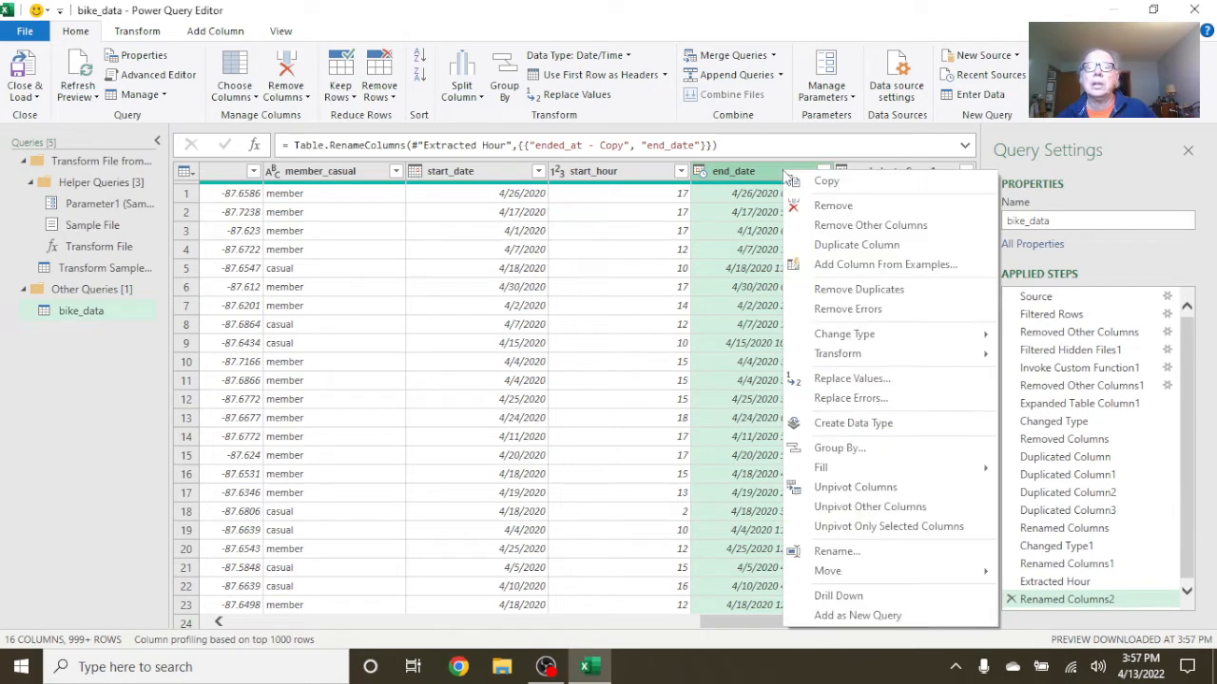
click(847, 309)
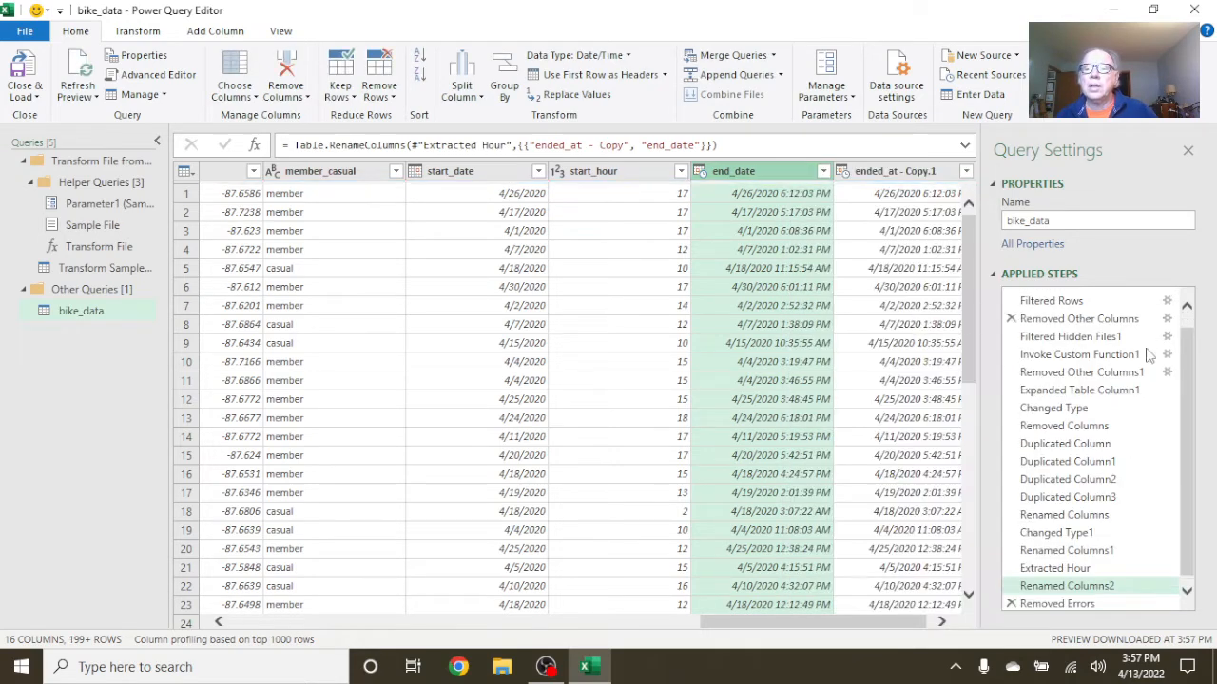
right_click(753, 181)
mouse_move(858, 347)
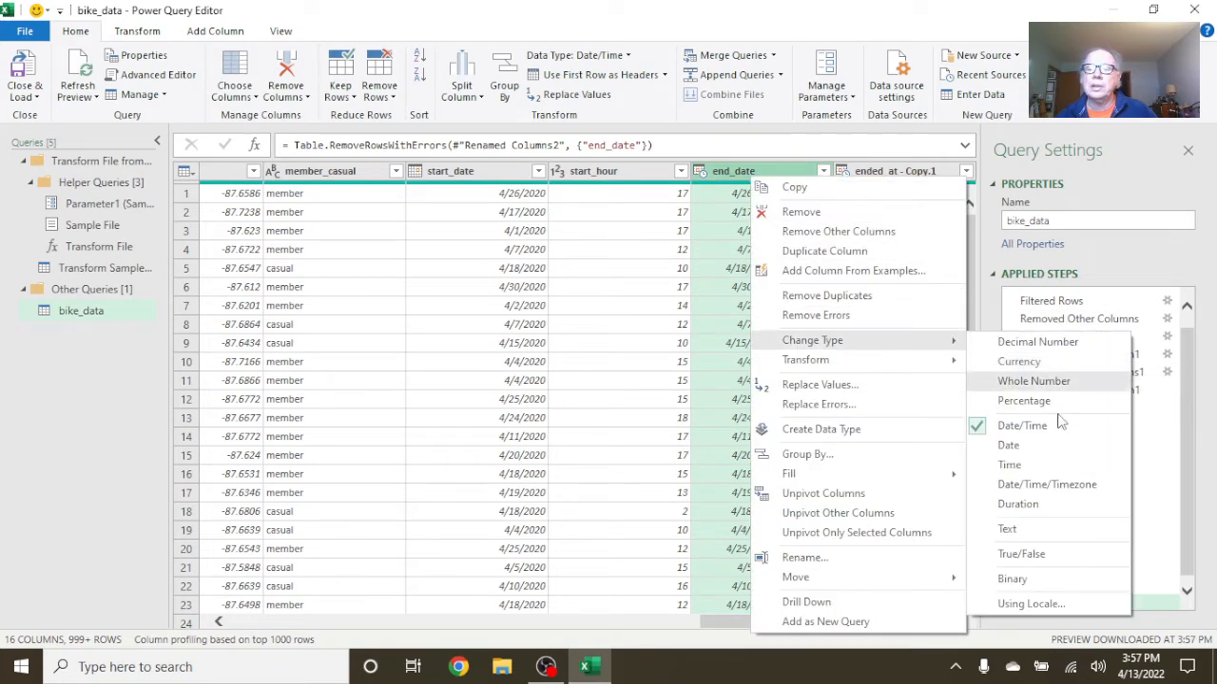
click(1057, 445)
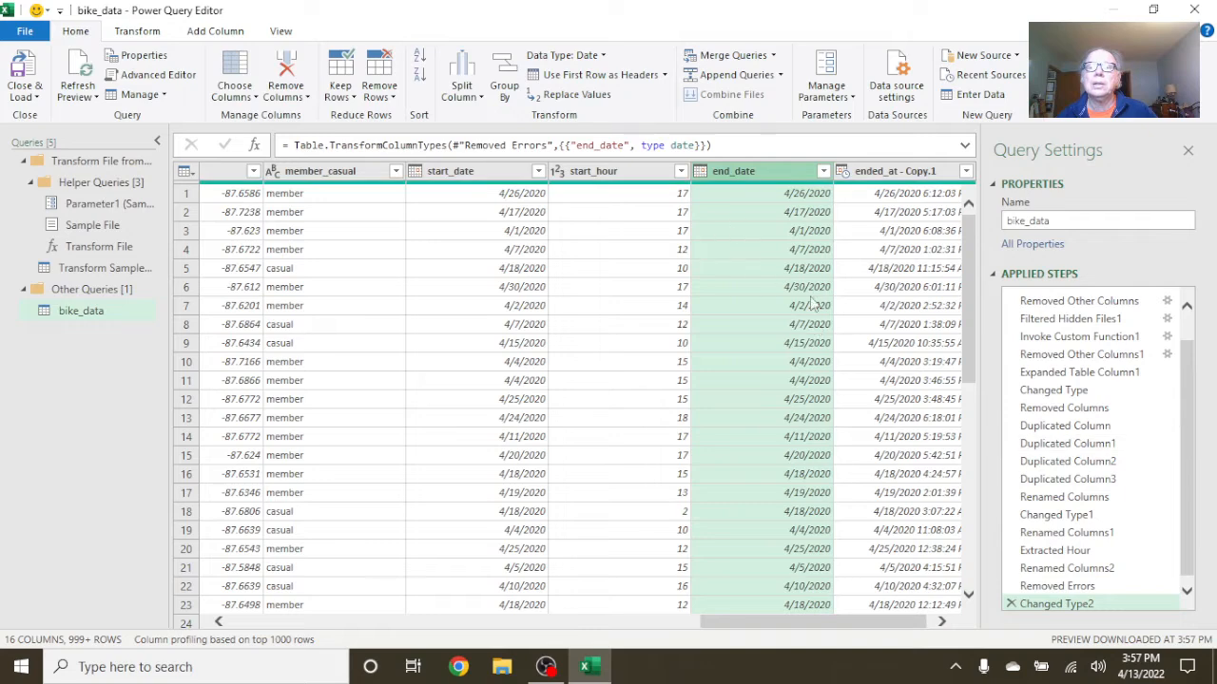
Rename the ended_at - Copy.1 column as end_your
double_click(897, 171)
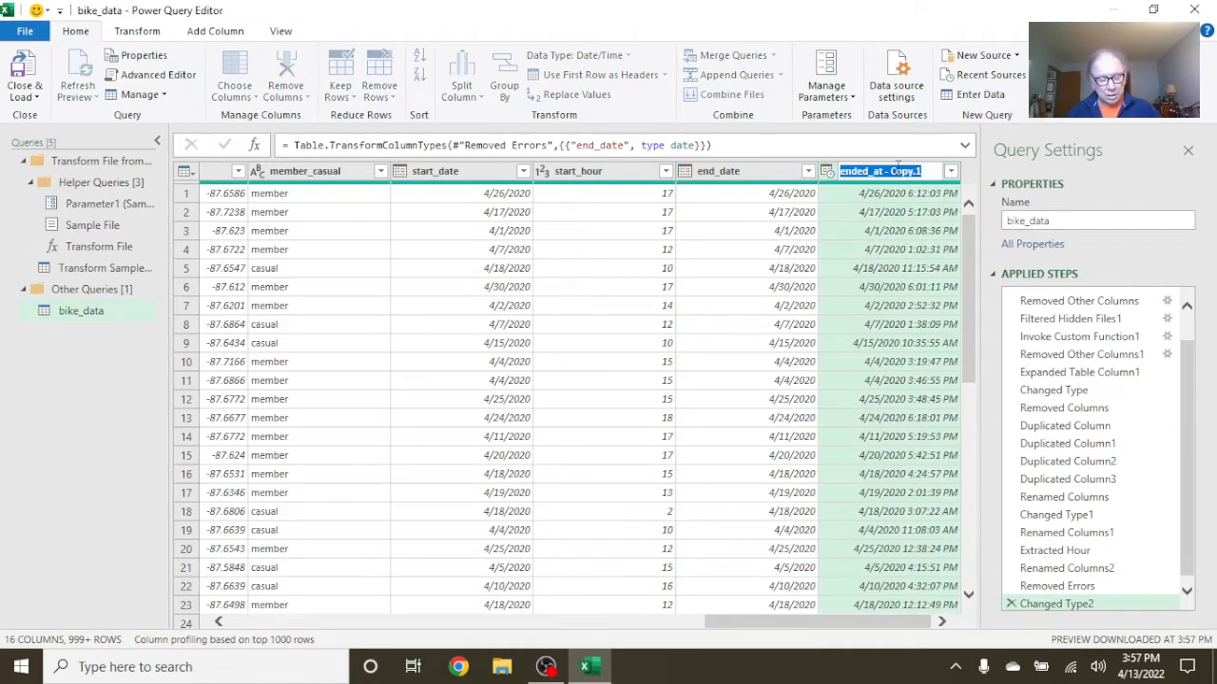
text(end_y)
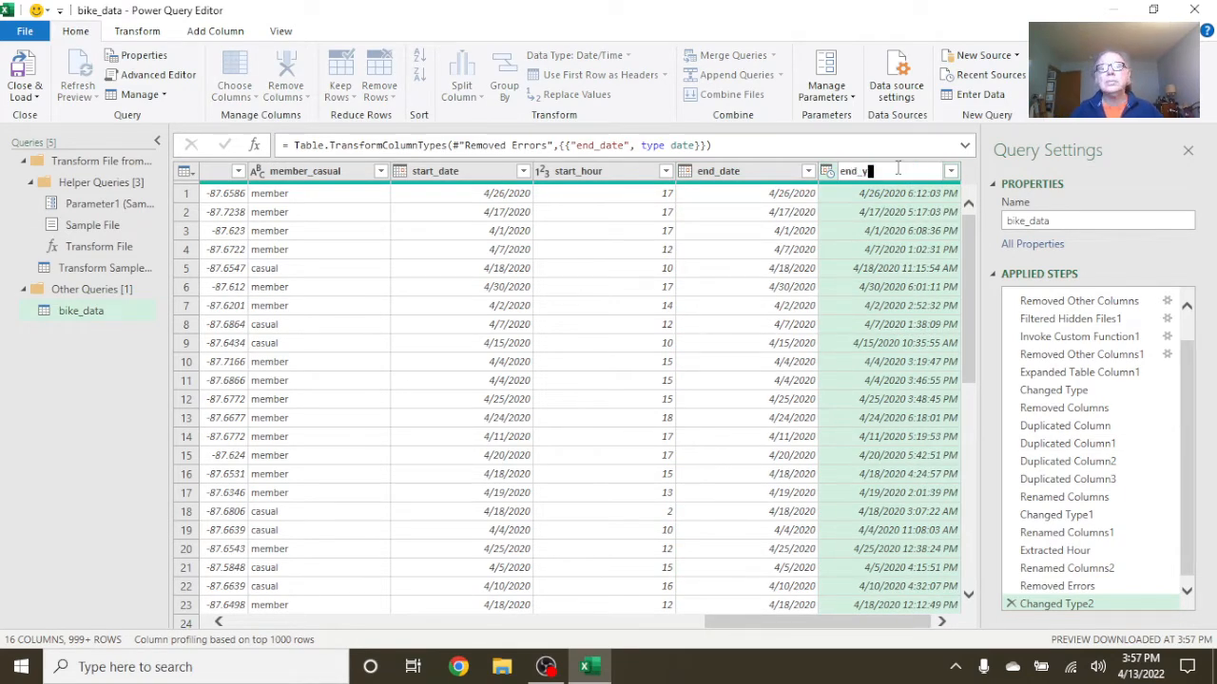
text(our)
key(Return)
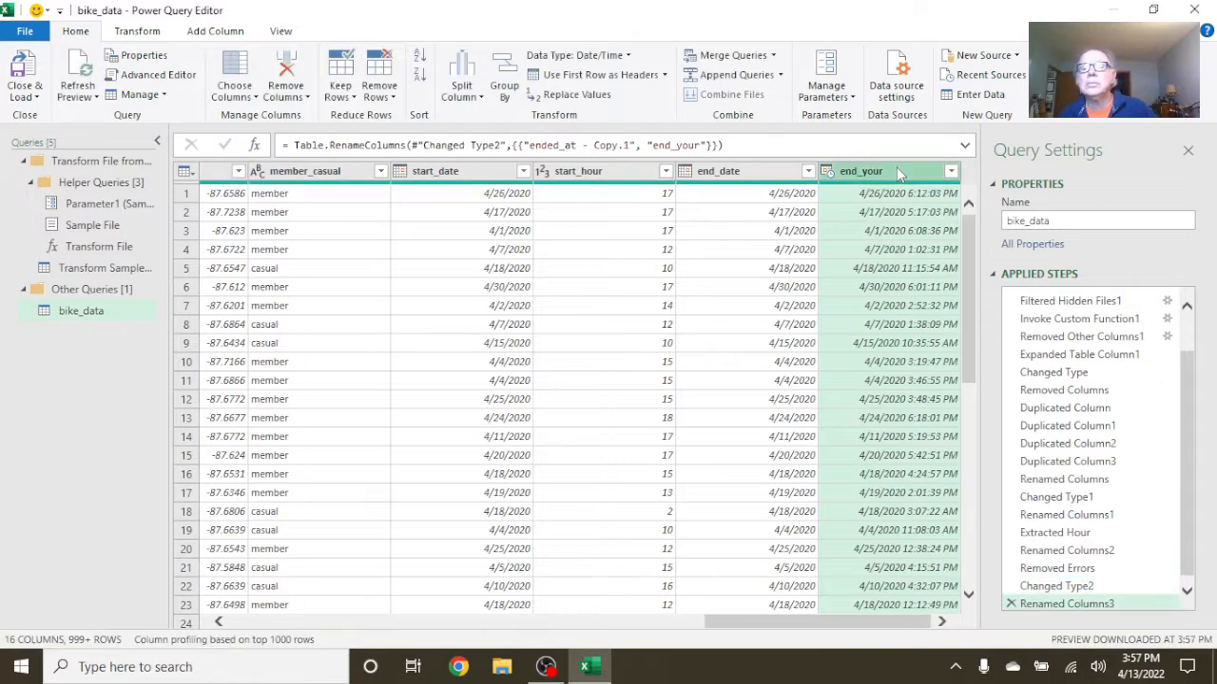
Transform the end_your column so that it holds only the hour of each date/time value
right_click(897, 172)
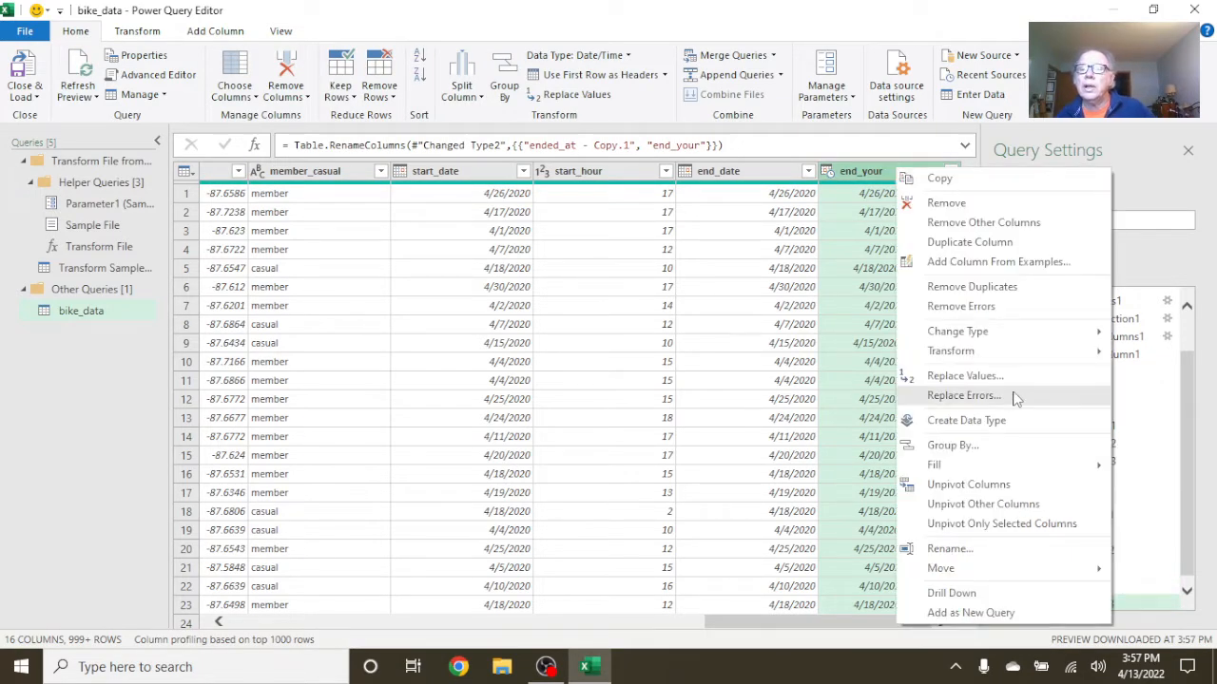
mouse_move(993, 356)
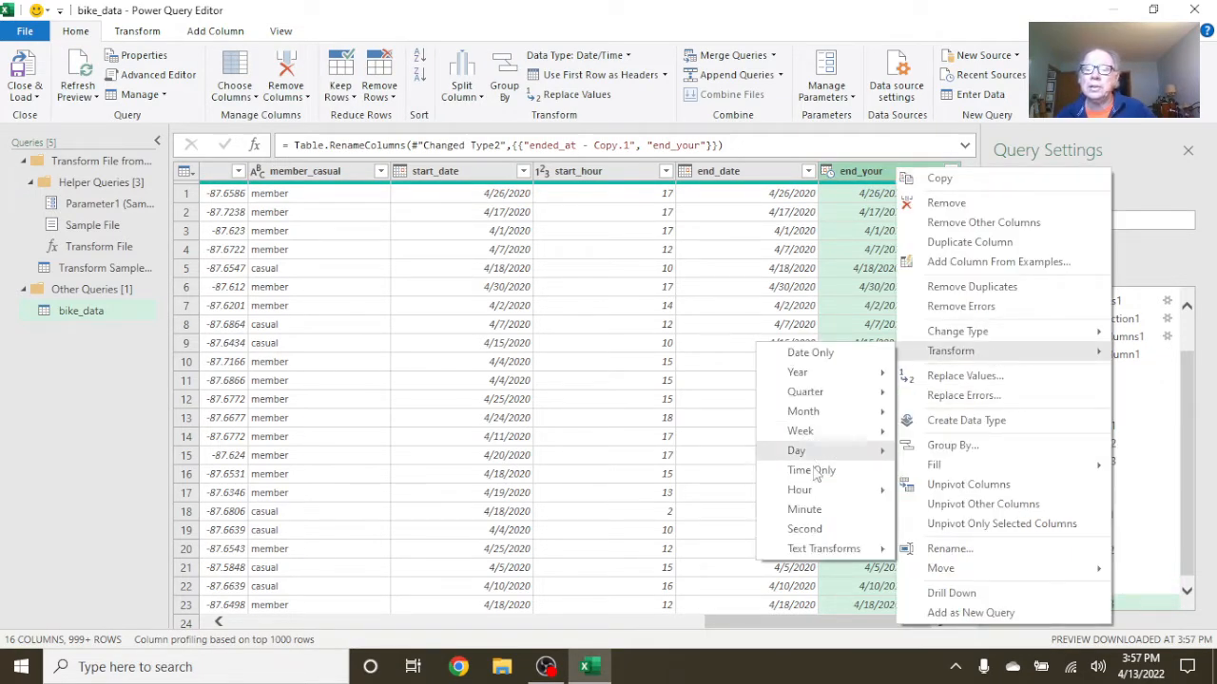
mouse_move(813, 494)
click(961, 494)
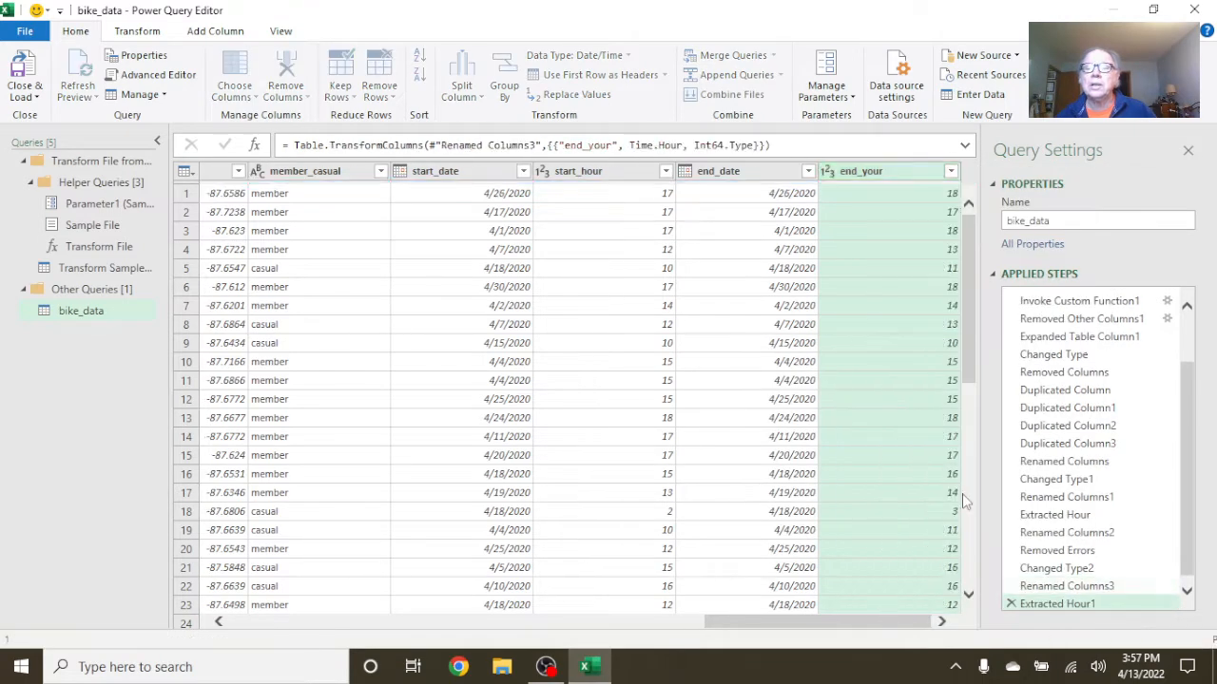
Start a custom column in the bike_data query and name it trip_duraton_minutes
drag(801, 623, 124, 610)
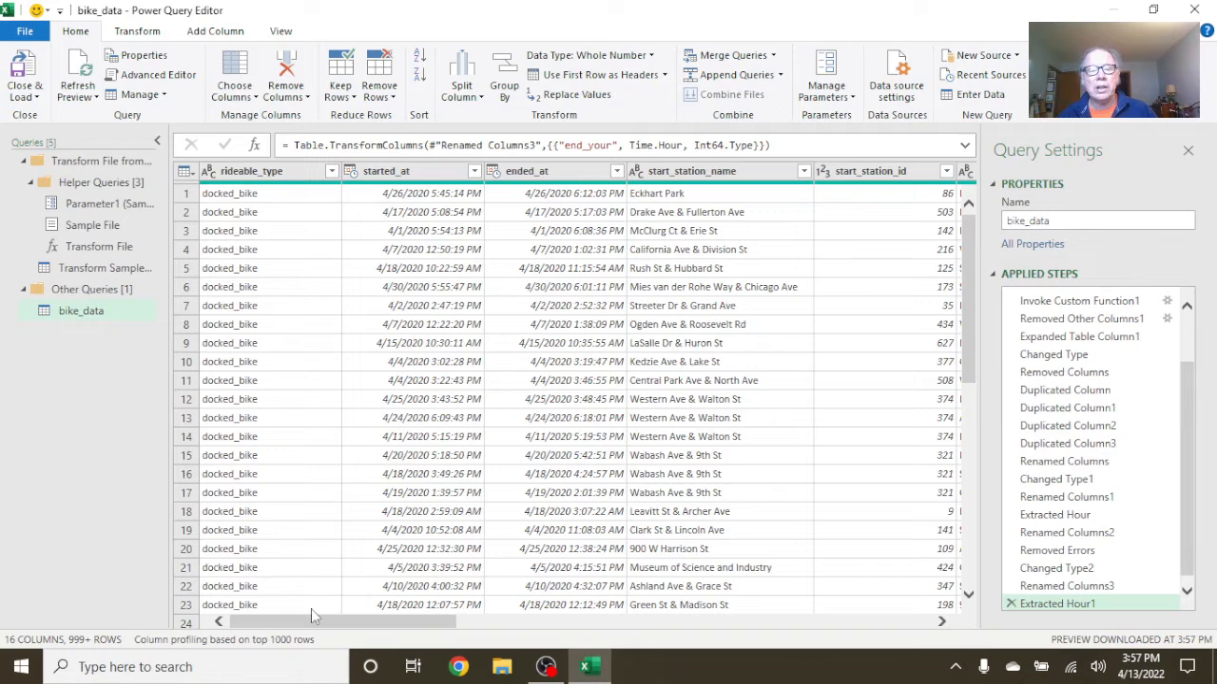
drag(434, 630, 841, 624)
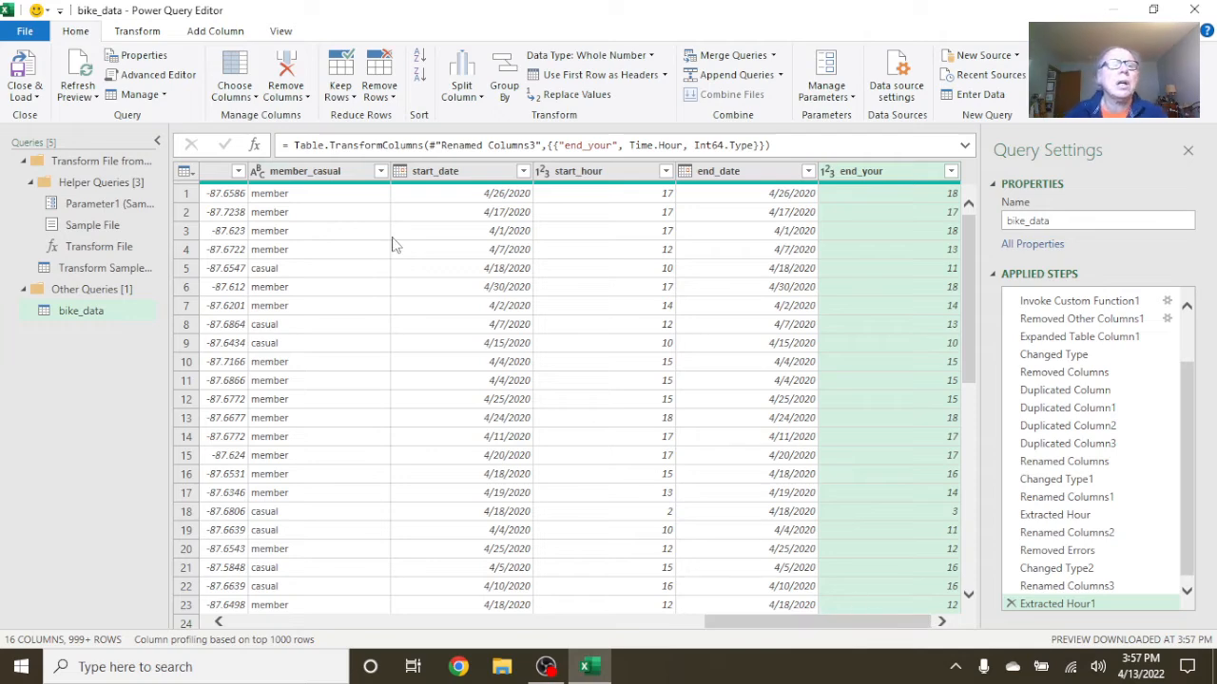
click(228, 35)
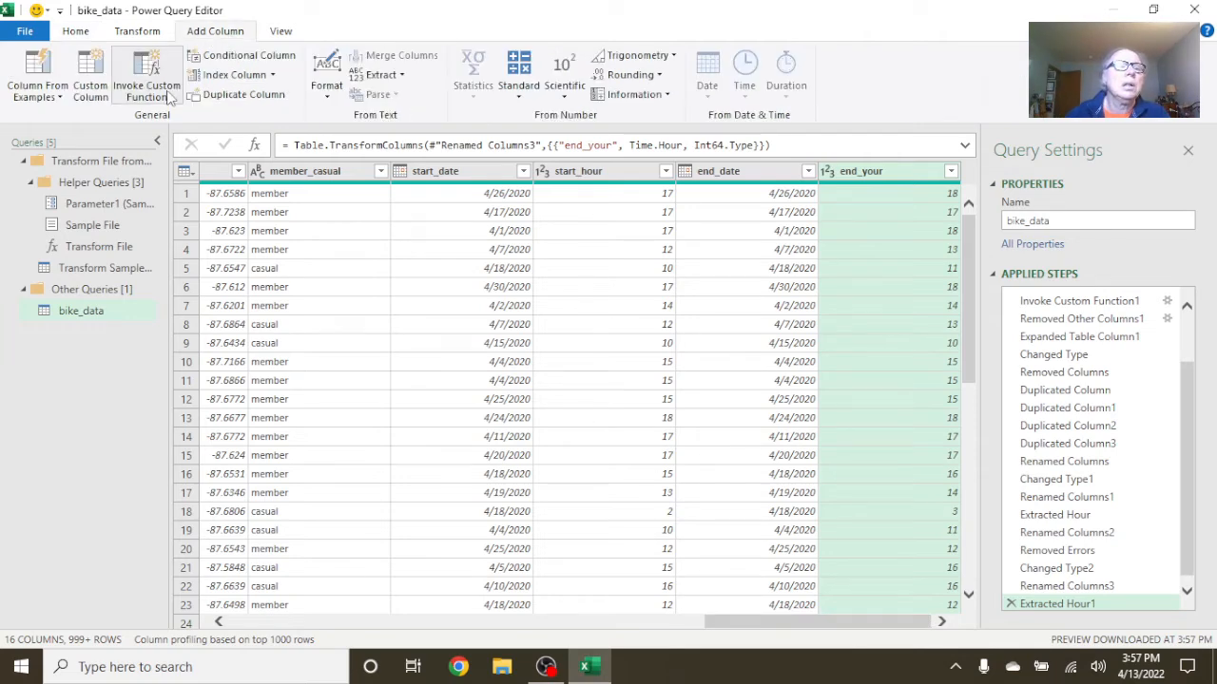
click(90, 90)
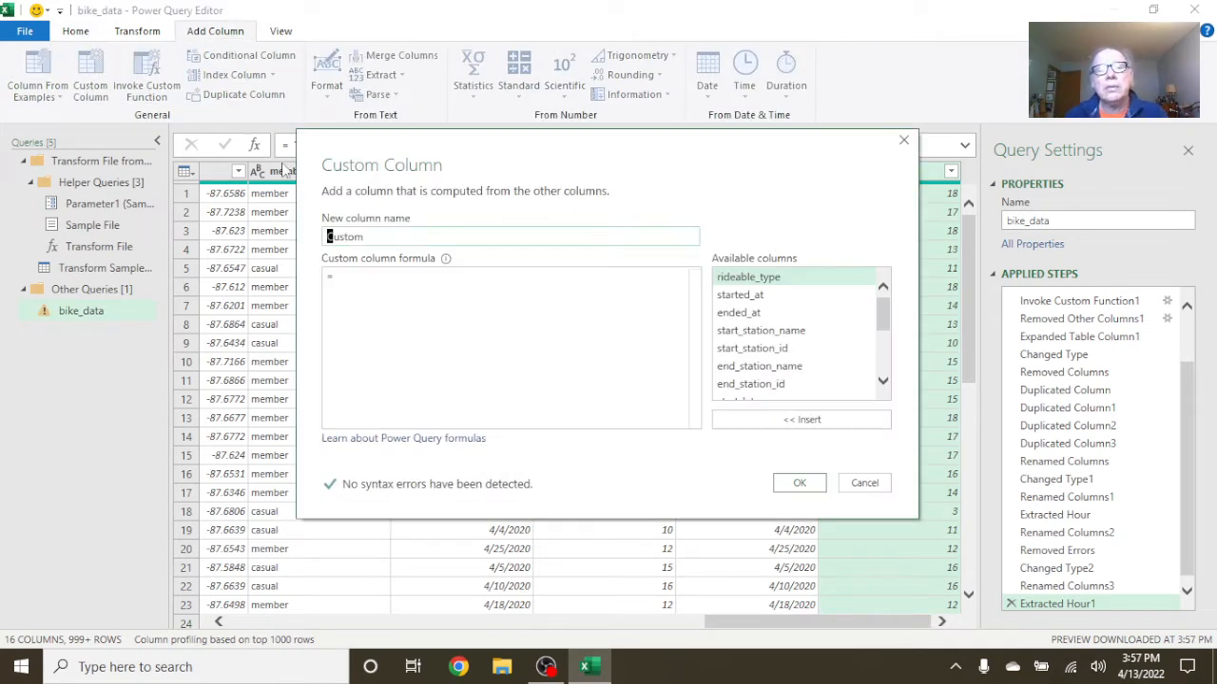
drag(371, 238, 289, 241)
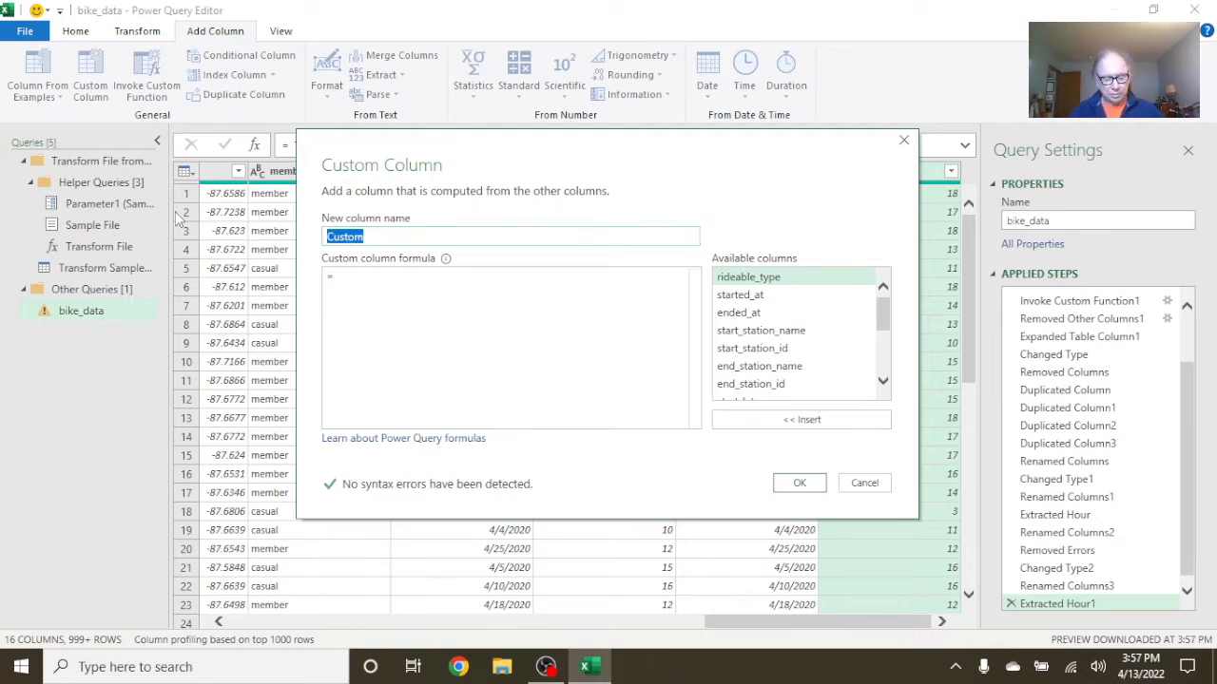
text(trip)
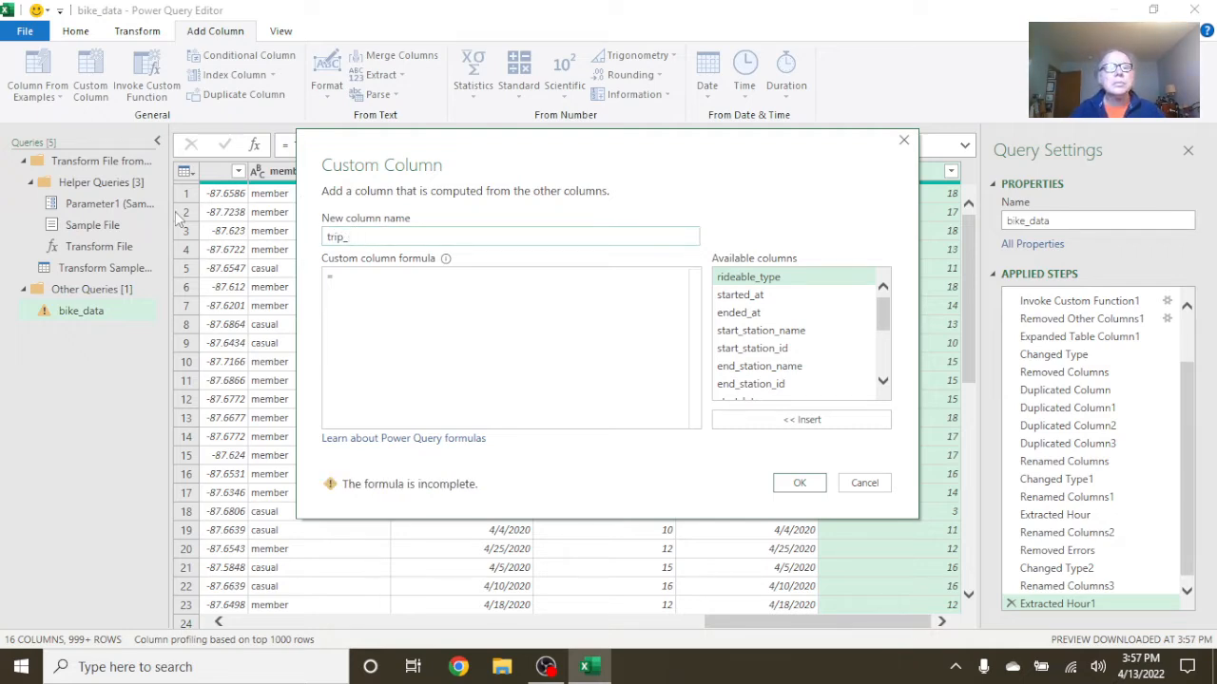
text(_ride_)
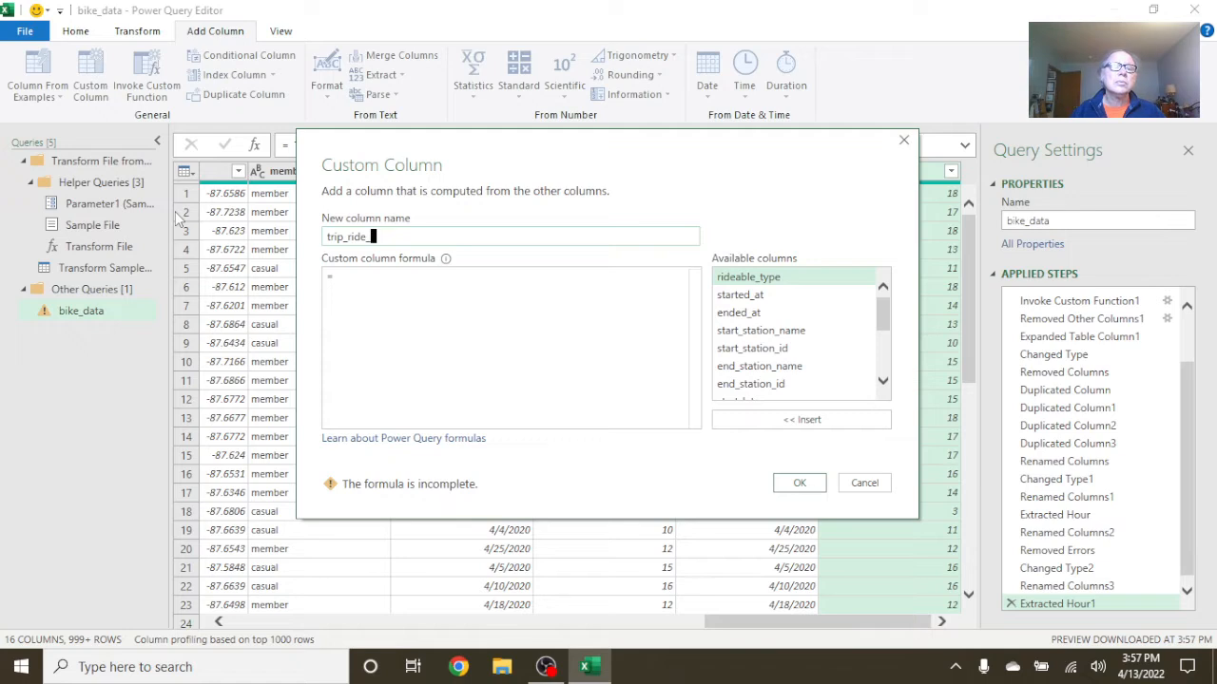
key(BackSpace)
key(BackSpace)
key(BackSpace)
key(BackSpace)
key(BackSpace)
text(duraton)
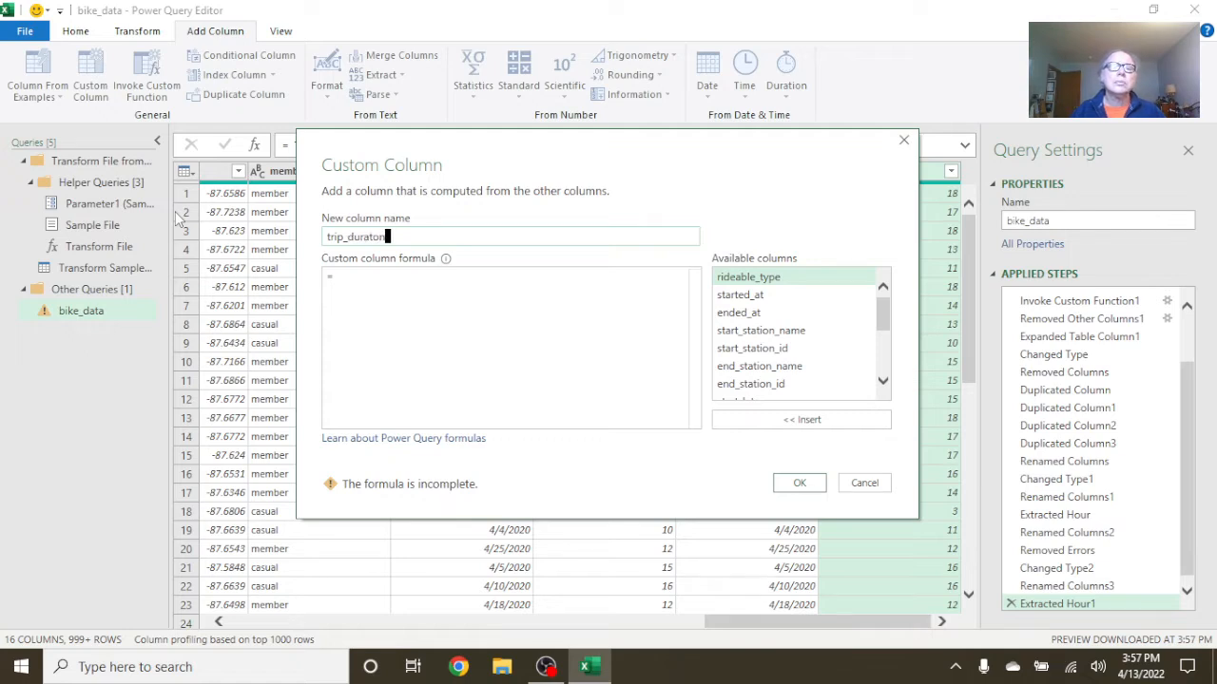
text(_minutes)
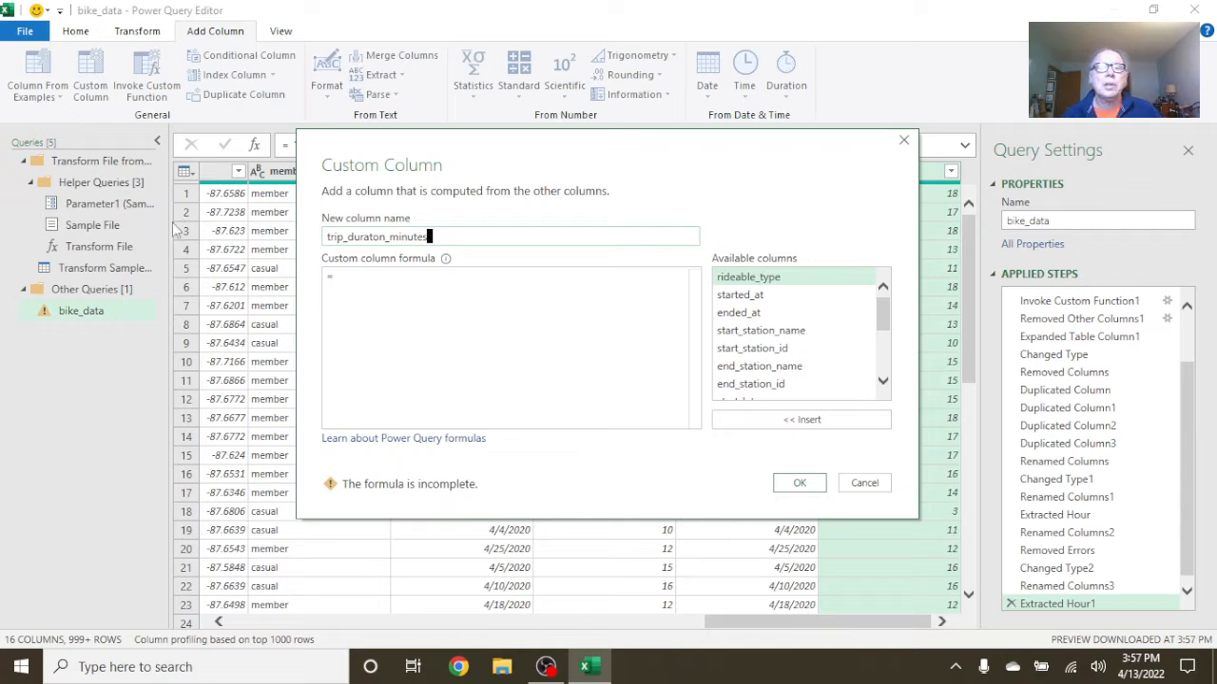
Give the custom column the formula [ended_at] - [started_at] and add it to the table
click(414, 274)
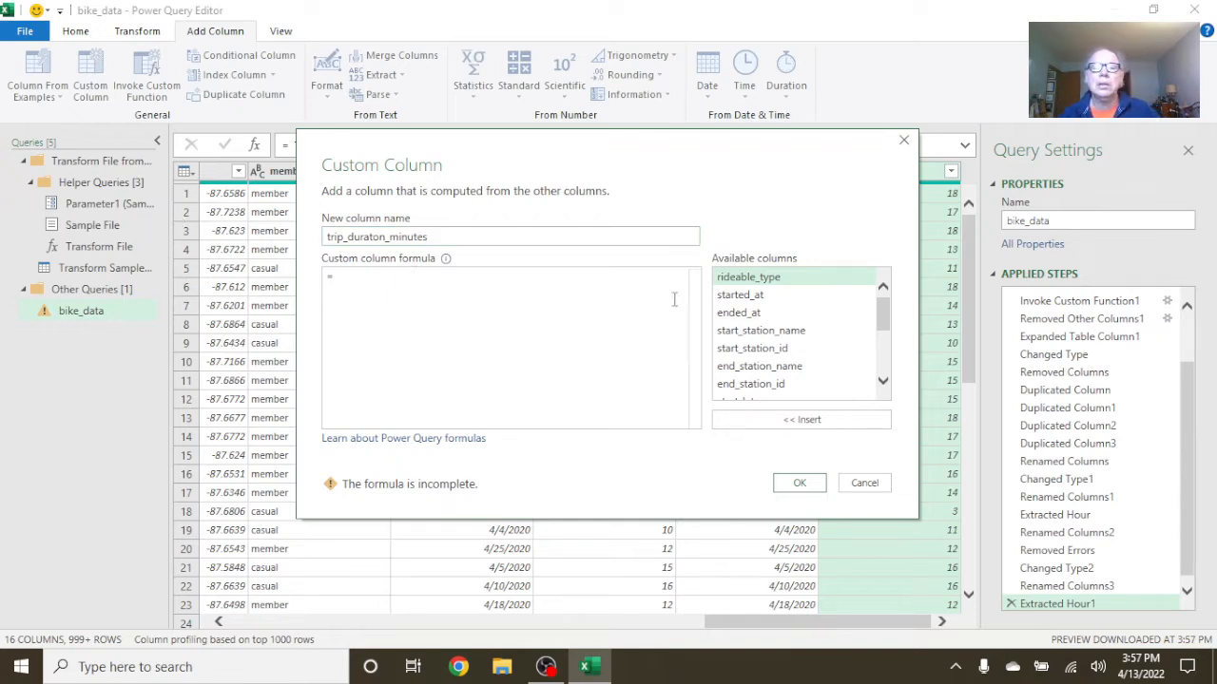
double_click(746, 312)
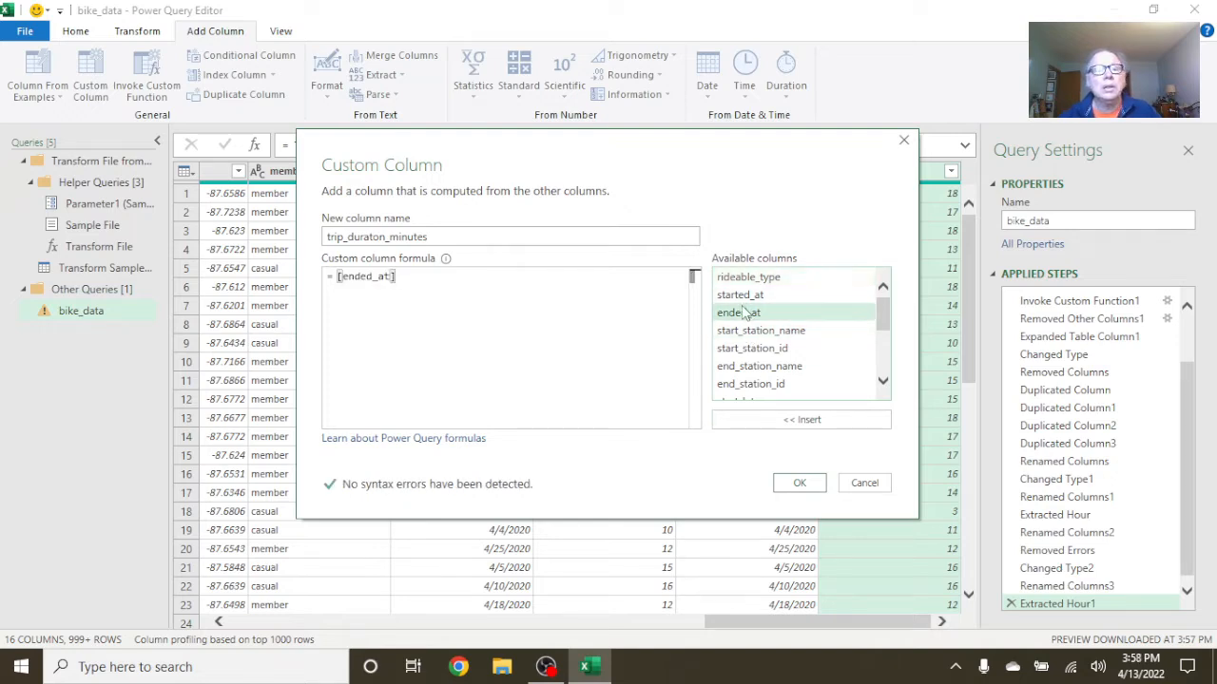
text(-)
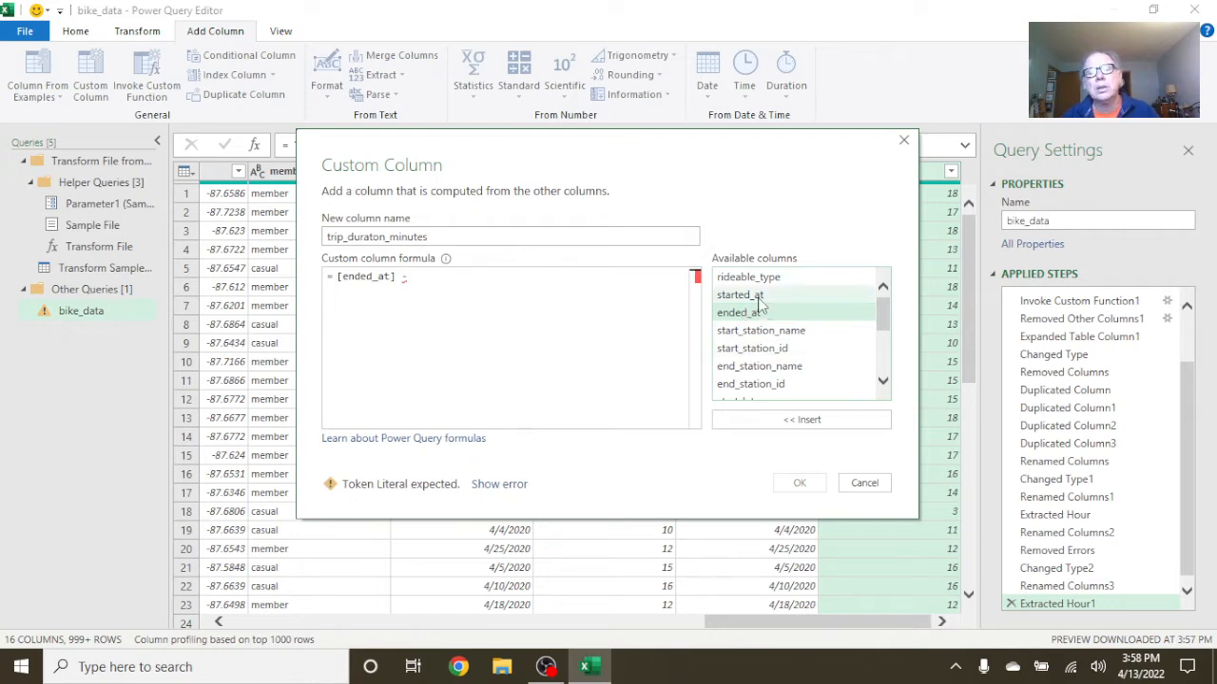
double_click(758, 296)
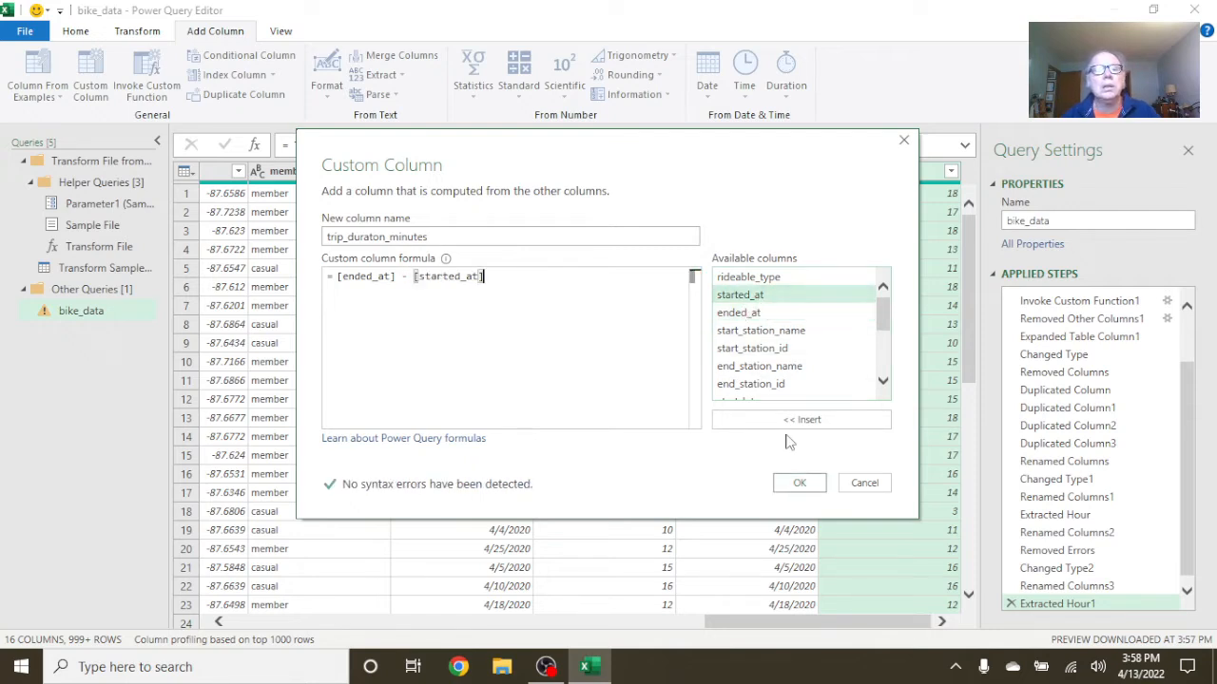
click(799, 483)
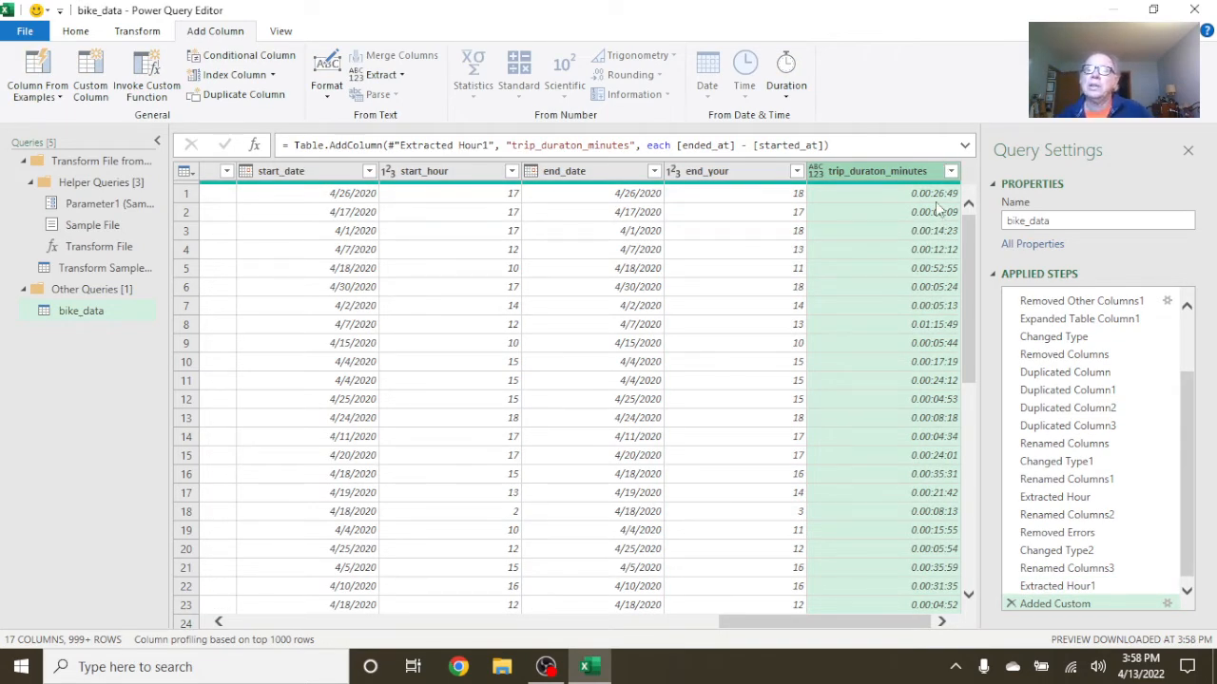
Transform the trip_duraton_minutes column so that it holds only the minutes component of each duration
right_click(880, 179)
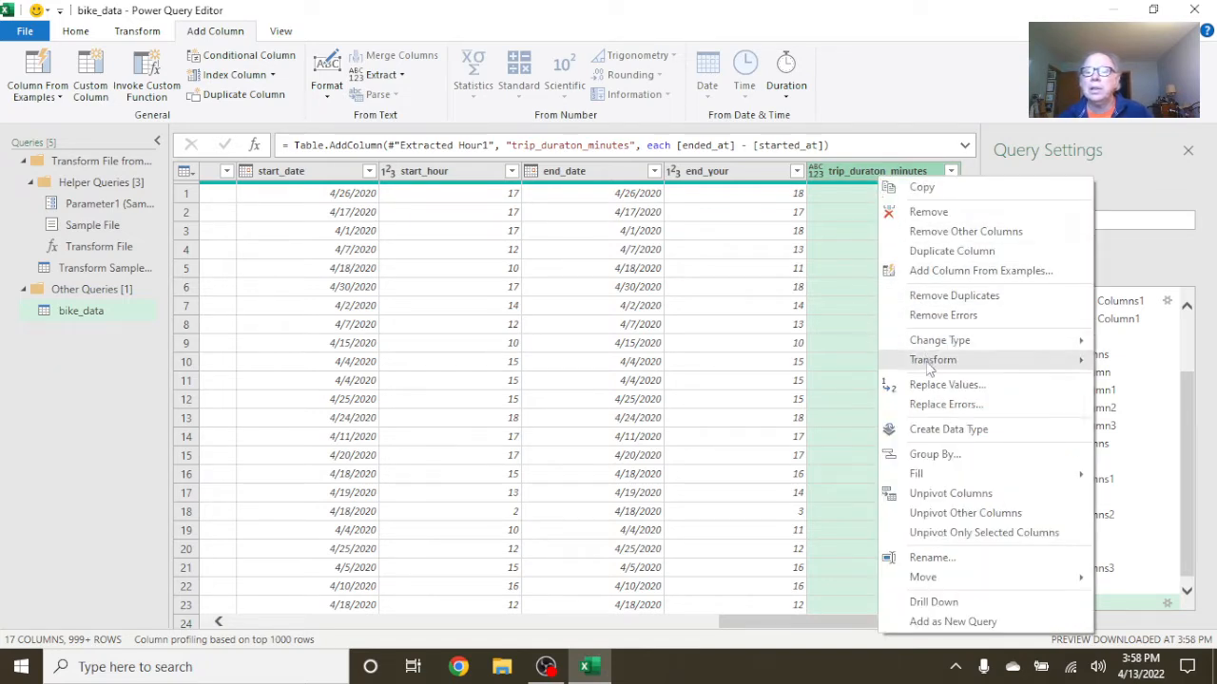
mouse_move(929, 369)
click(841, 402)
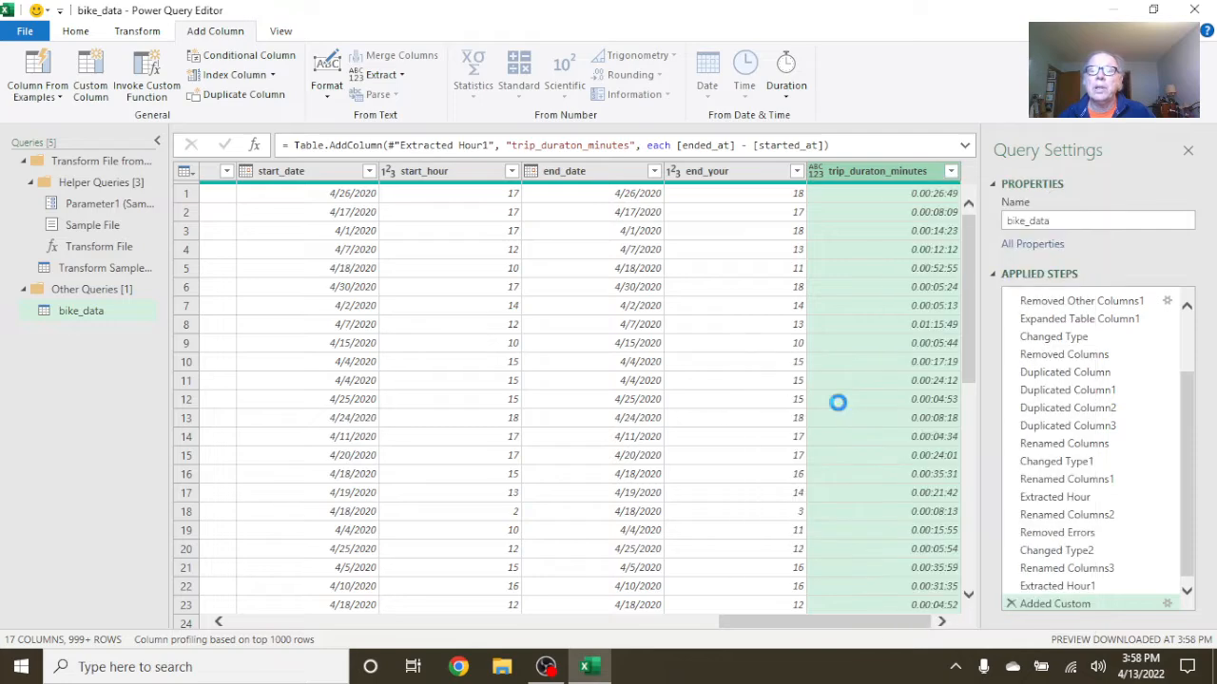
Load the full value list of start_station_name and filter the column to keep only blank entries
drag(837, 622, 281, 624)
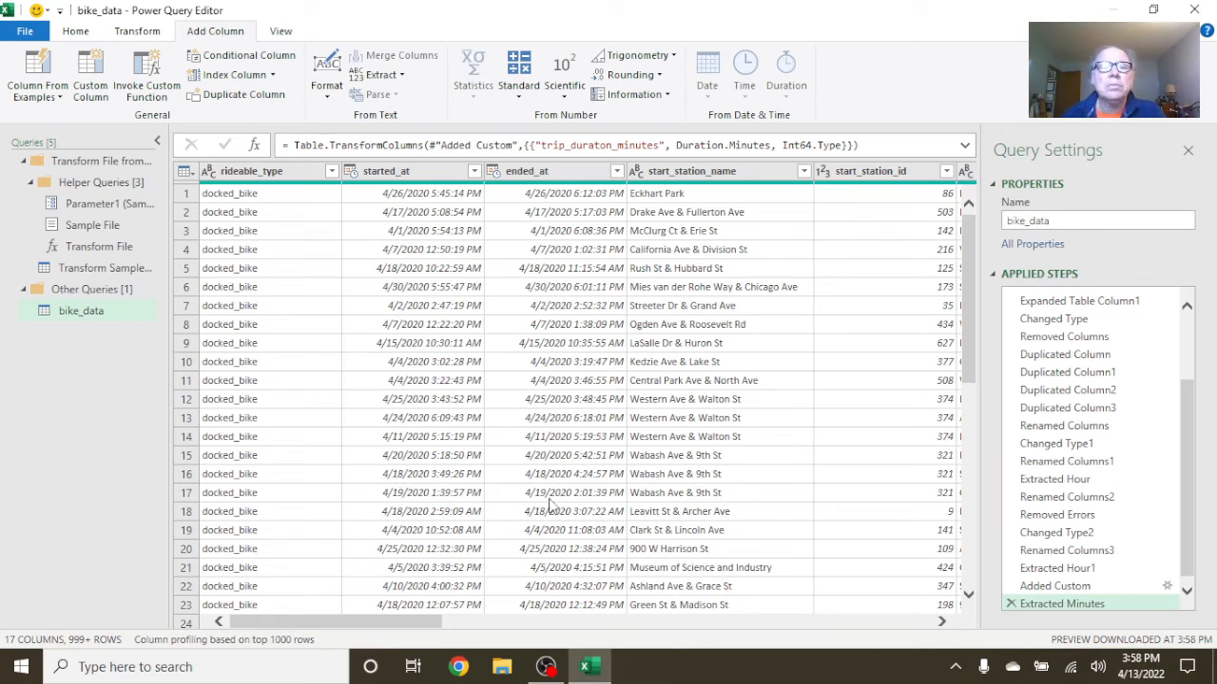
drag(428, 623, 399, 620)
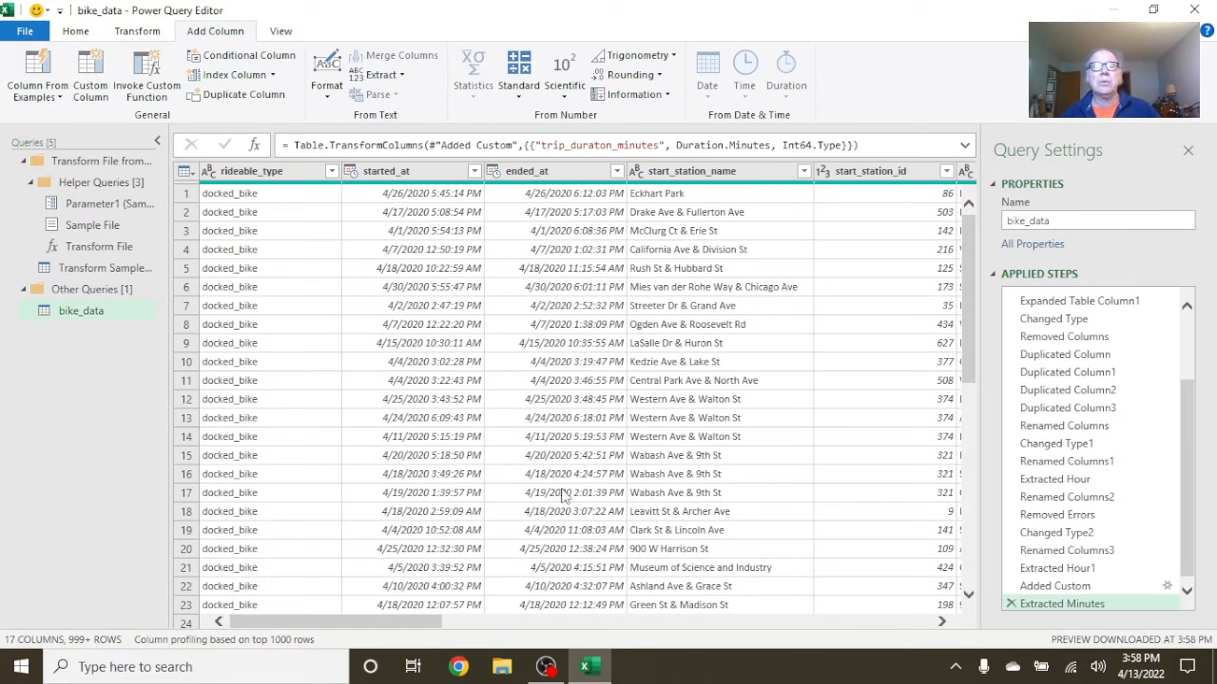
click(803, 172)
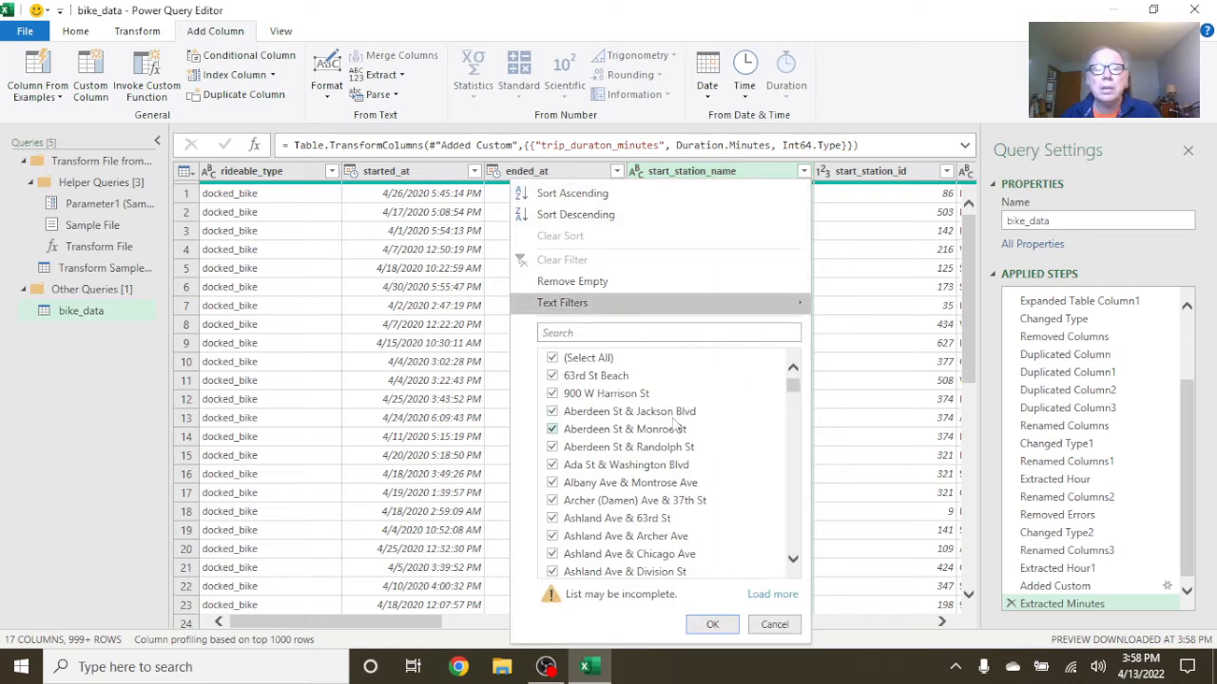
click(773, 594)
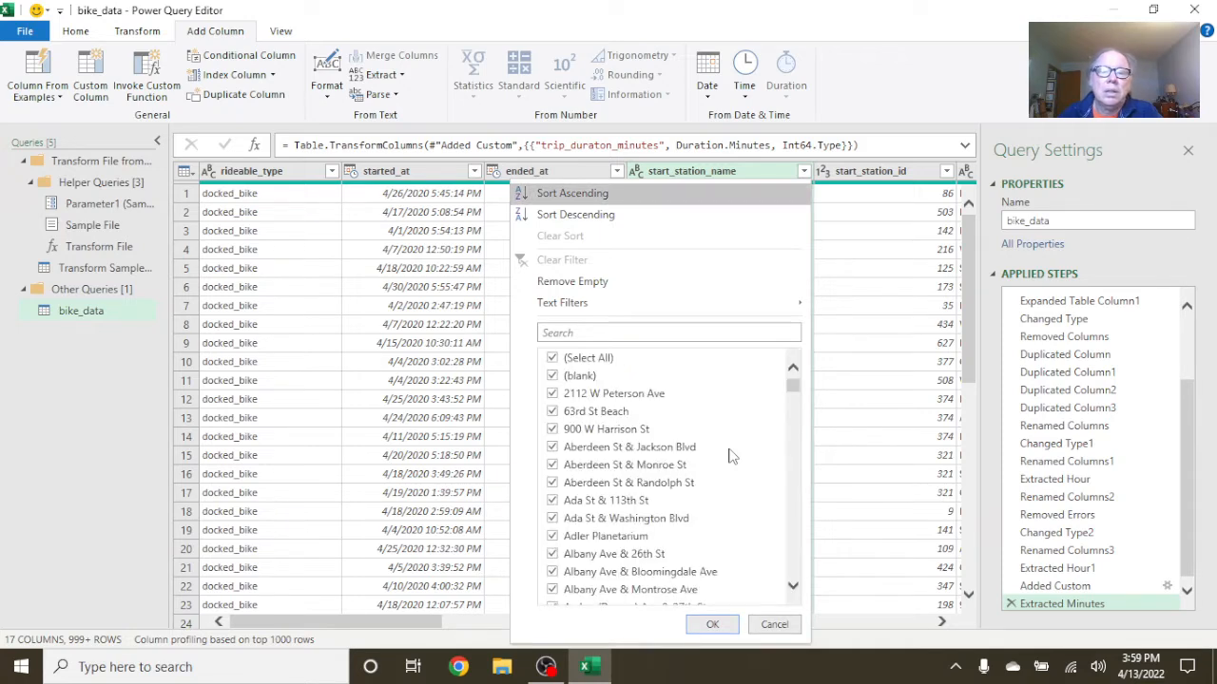
click(553, 358)
click(552, 377)
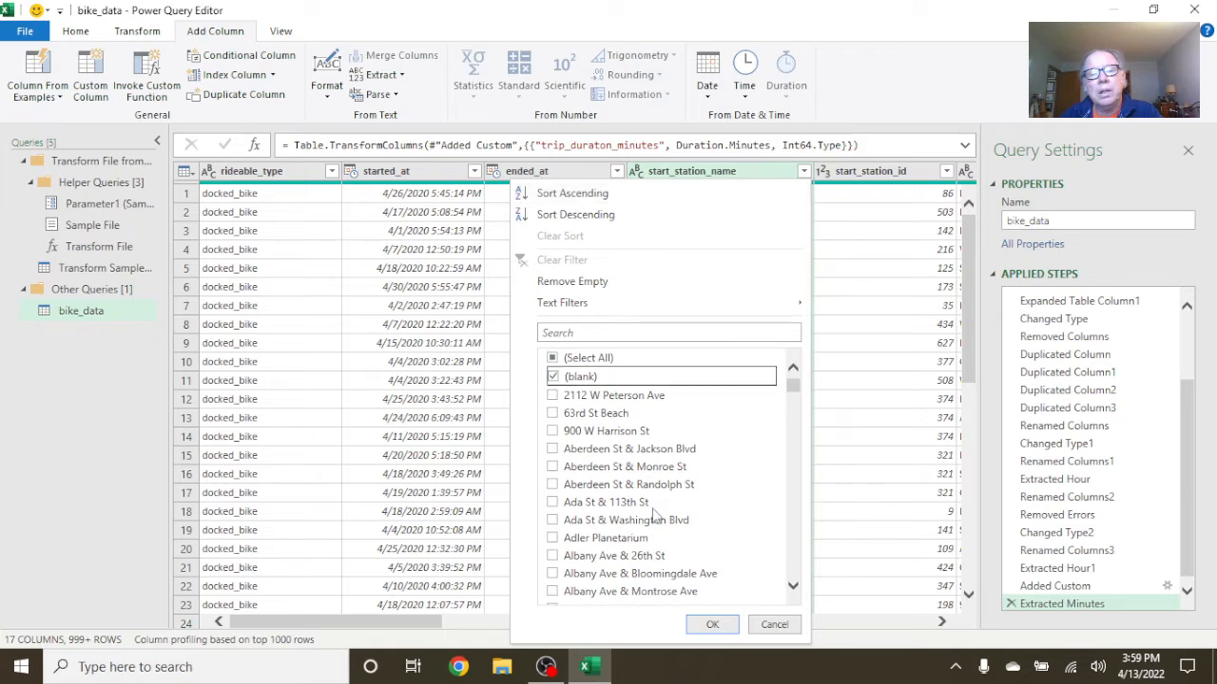
click(712, 624)
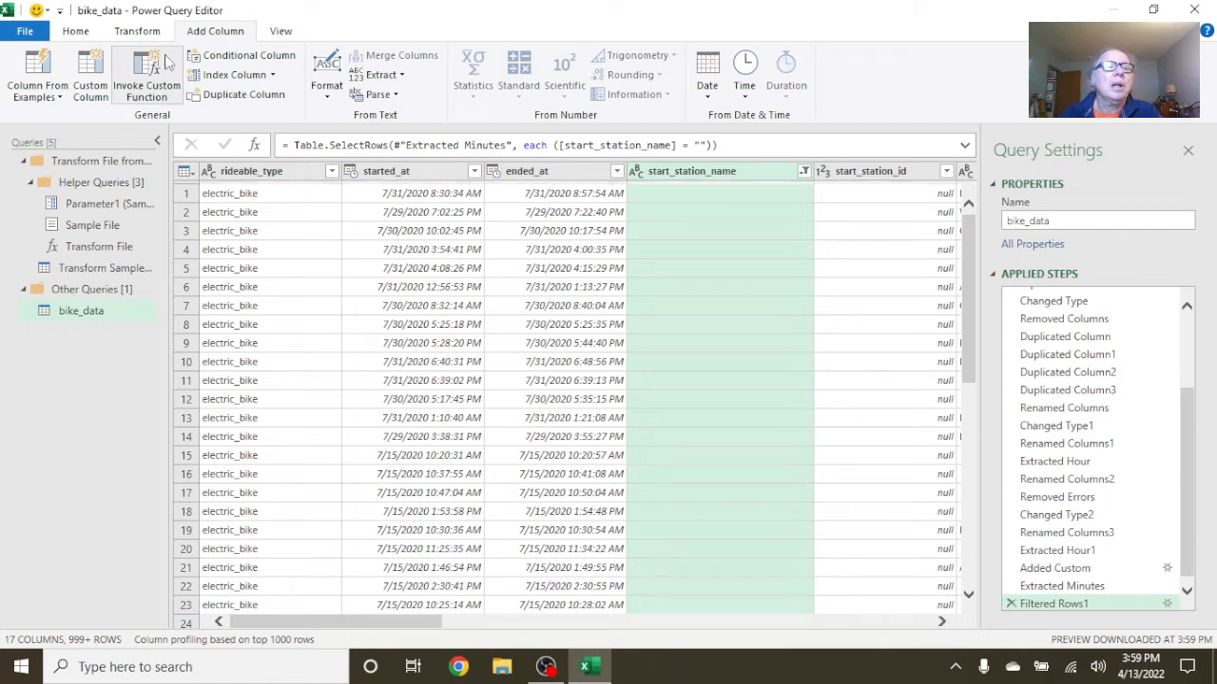
Count the rows with a blank start station and remove the counting step from the query
click(134, 34)
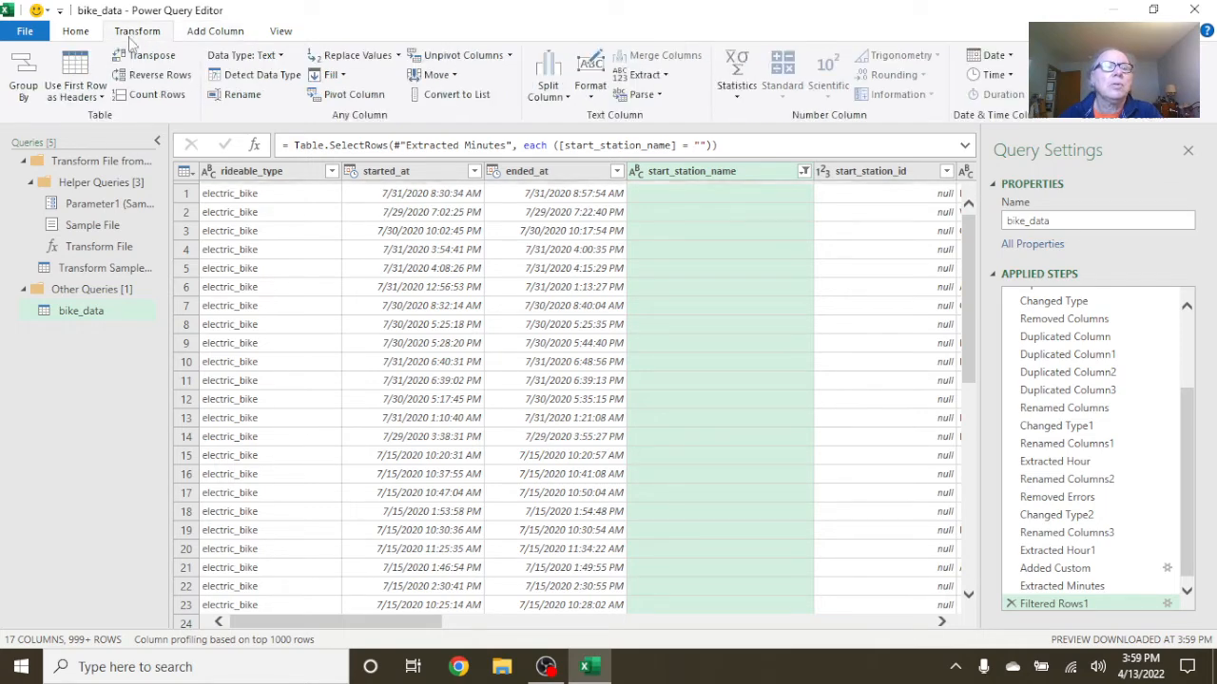
click(132, 100)
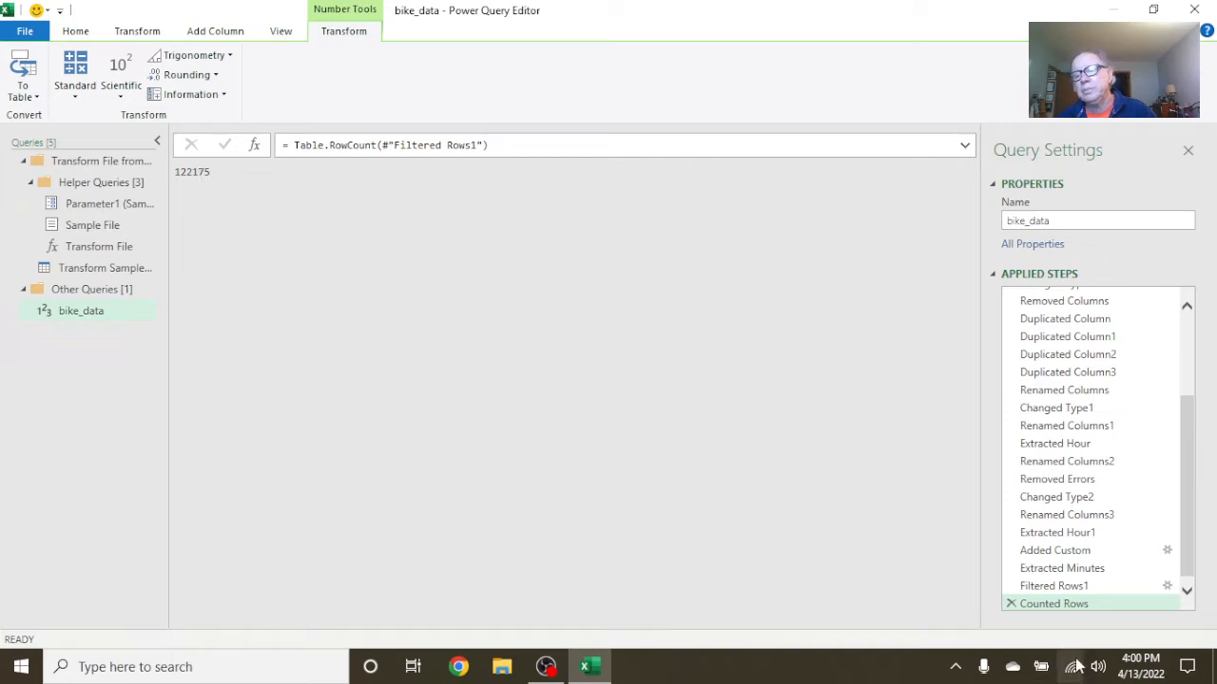
click(1009, 605)
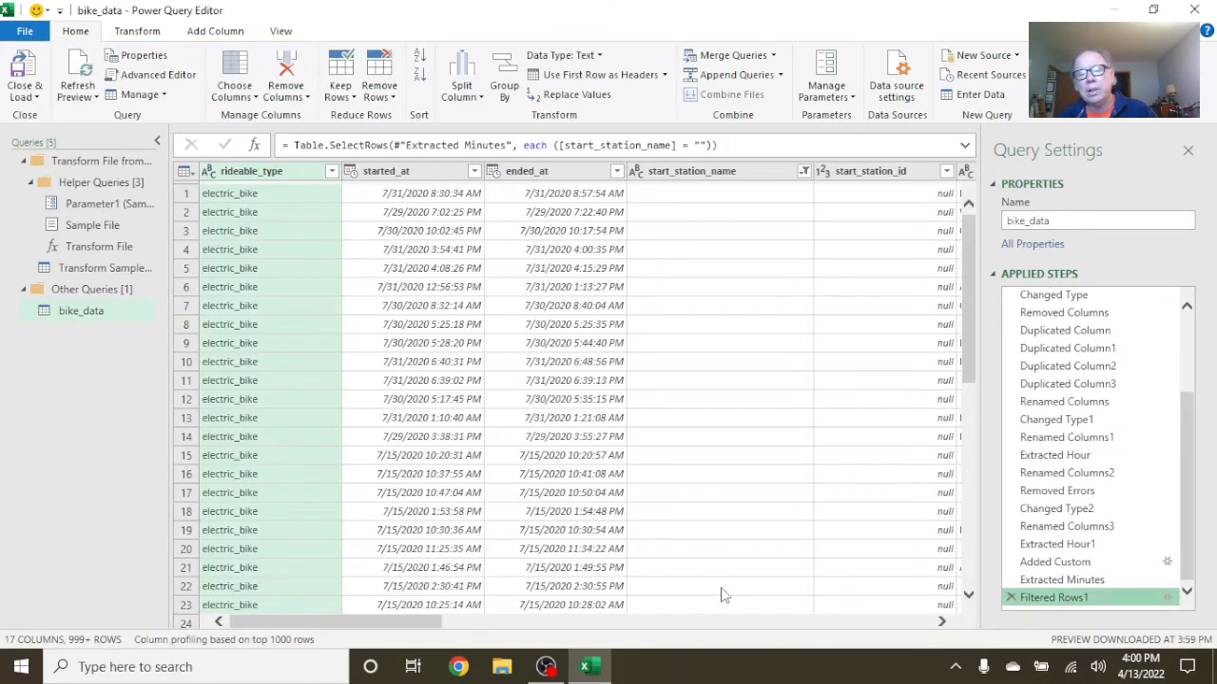
Filter the trip_duraton_minutes column to keep only rows less than or equal to 0
drag(409, 621, 902, 629)
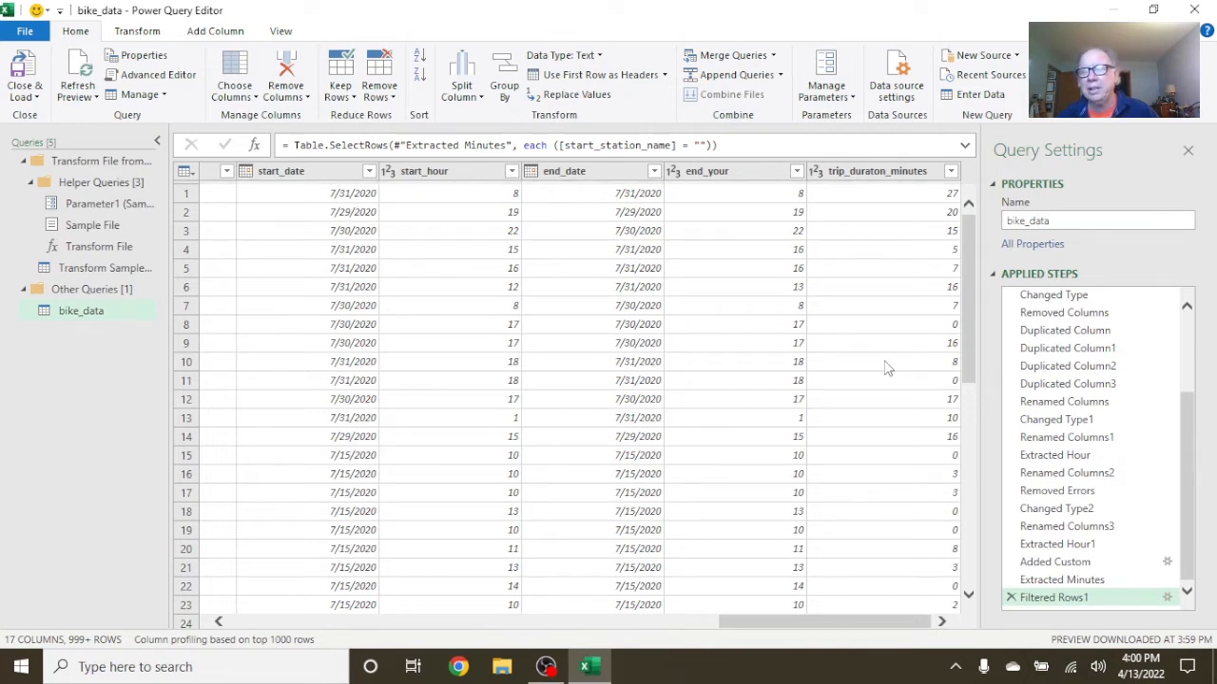
click(950, 171)
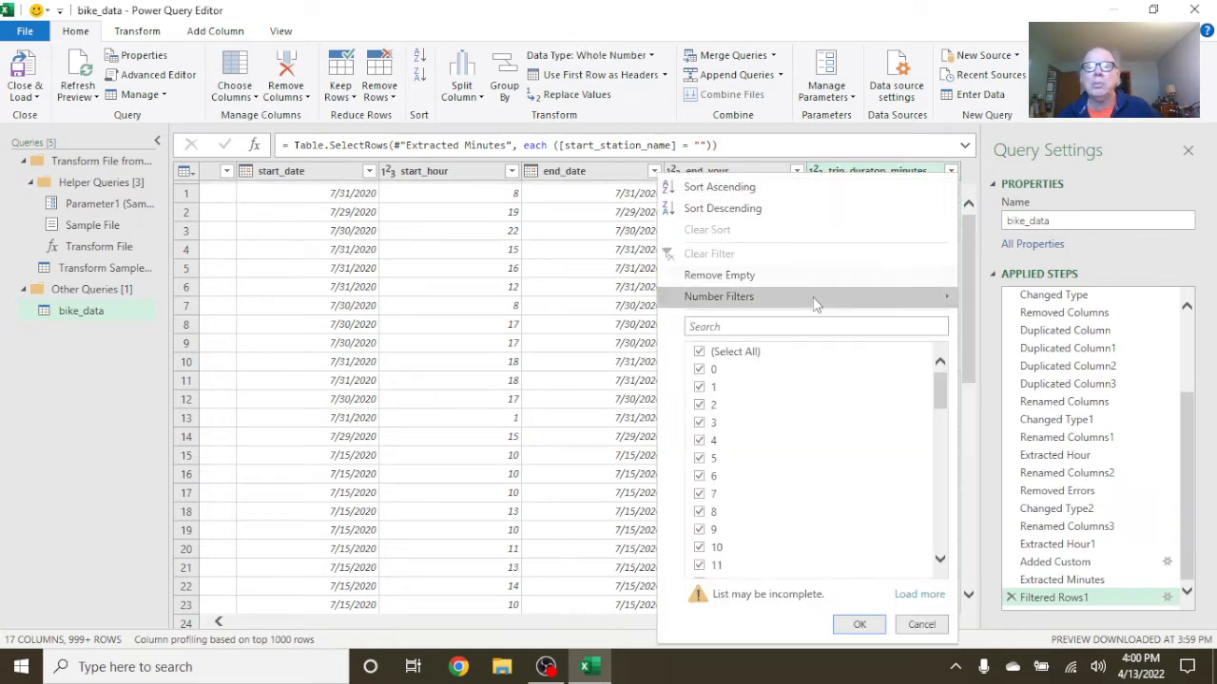
mouse_move(814, 302)
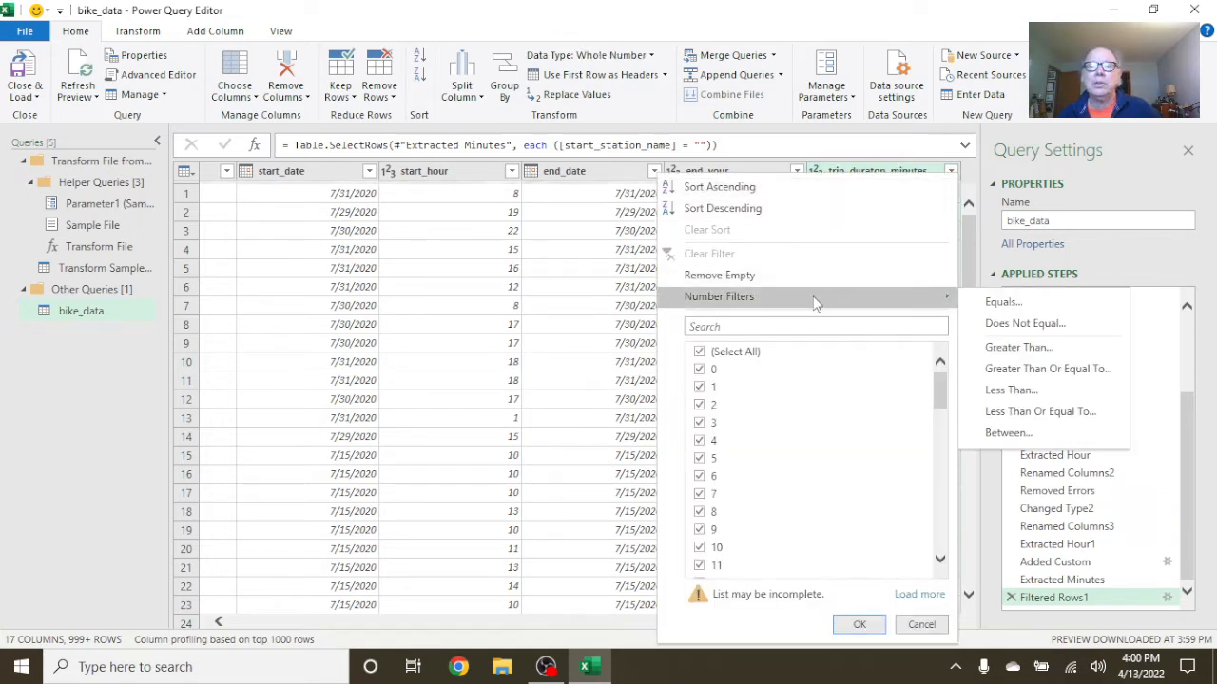
click(1059, 413)
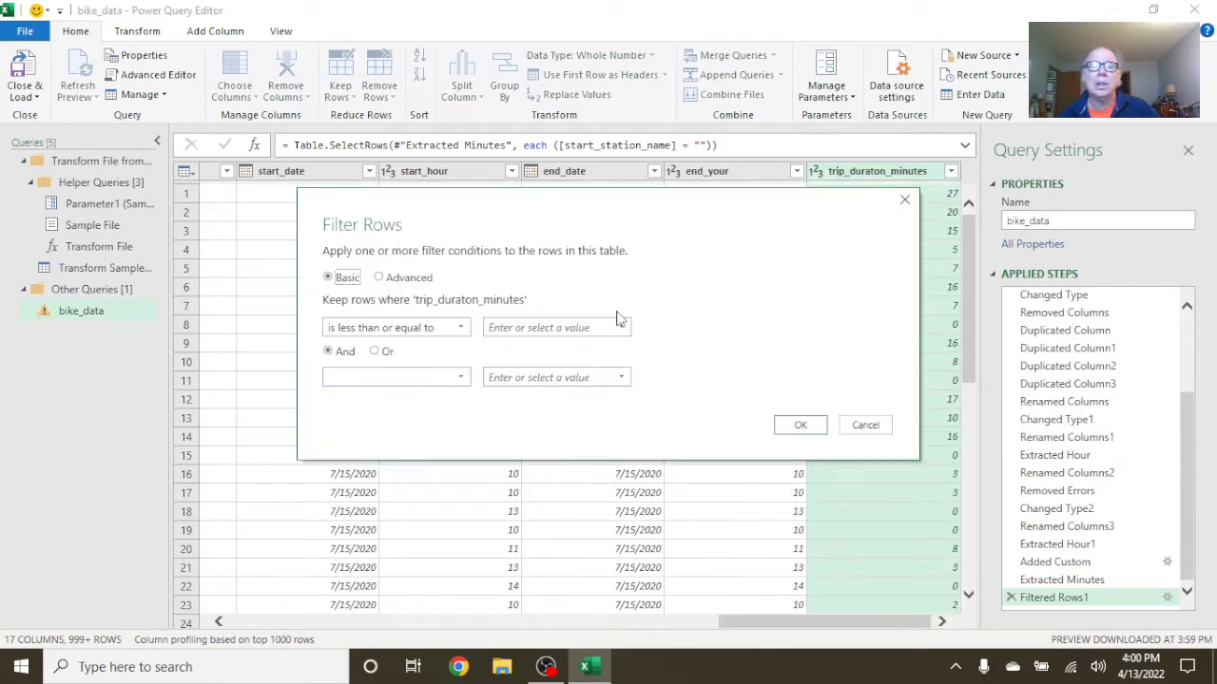
click(615, 328)
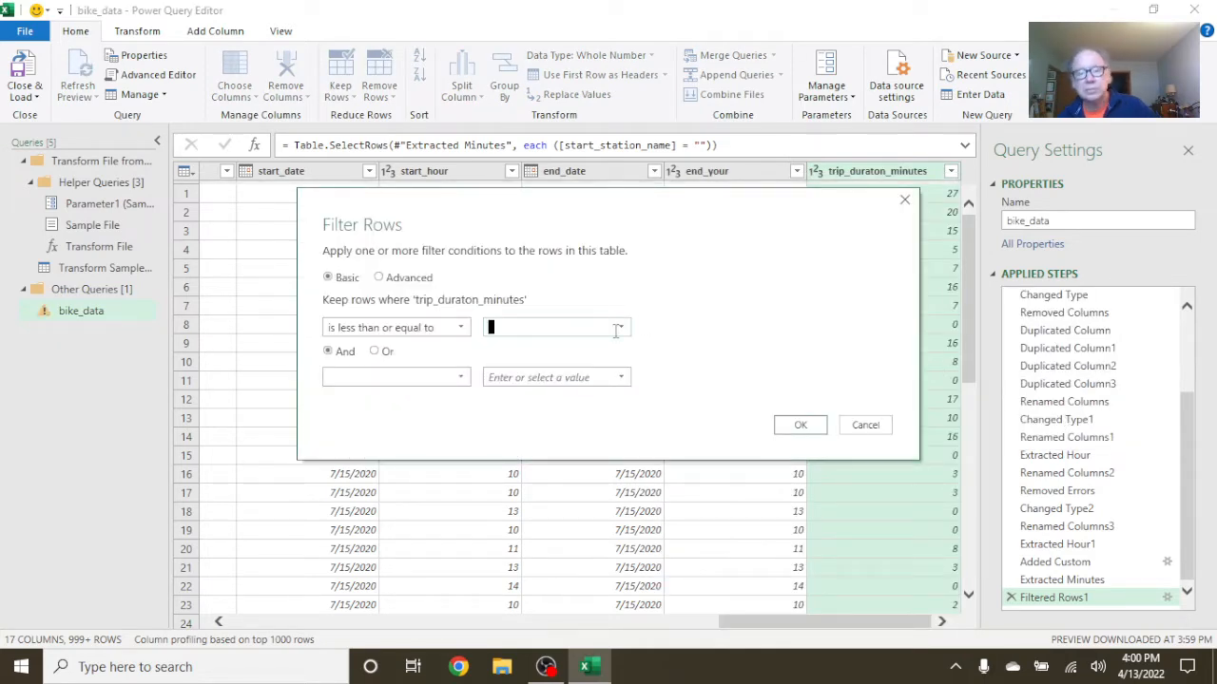
text(0)
click(800, 425)
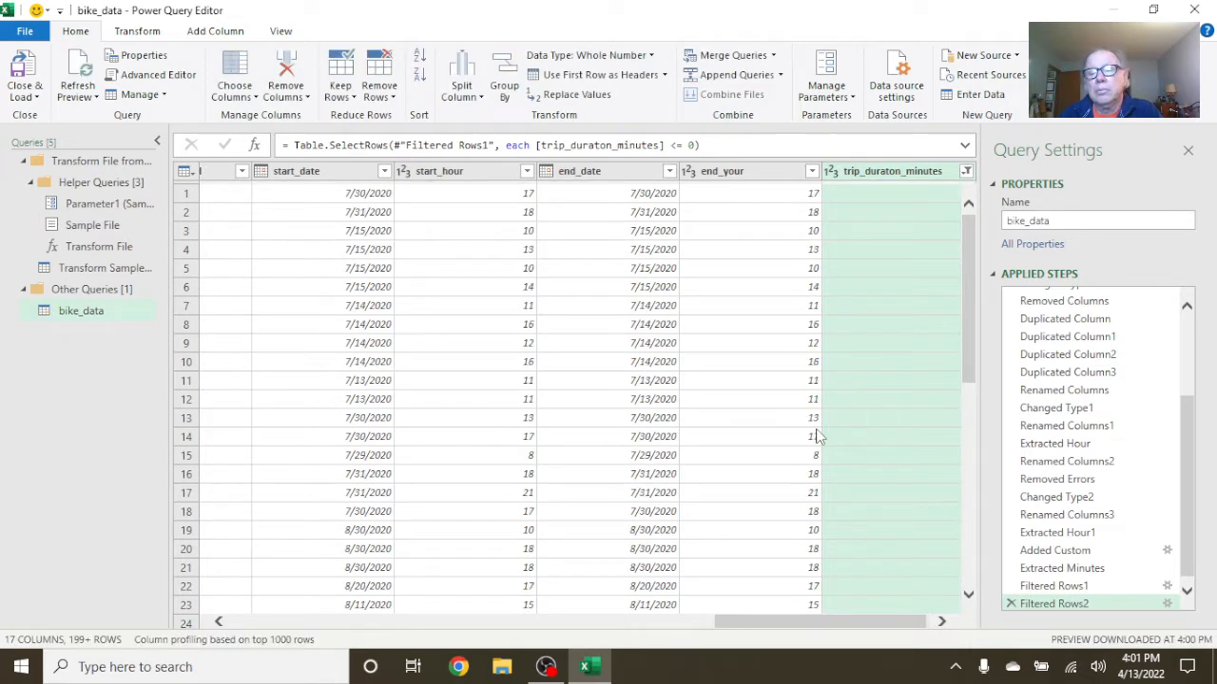
Delete the applied step that filters the trip_duraton_minutes column
click(1010, 602)
click(1010, 602)
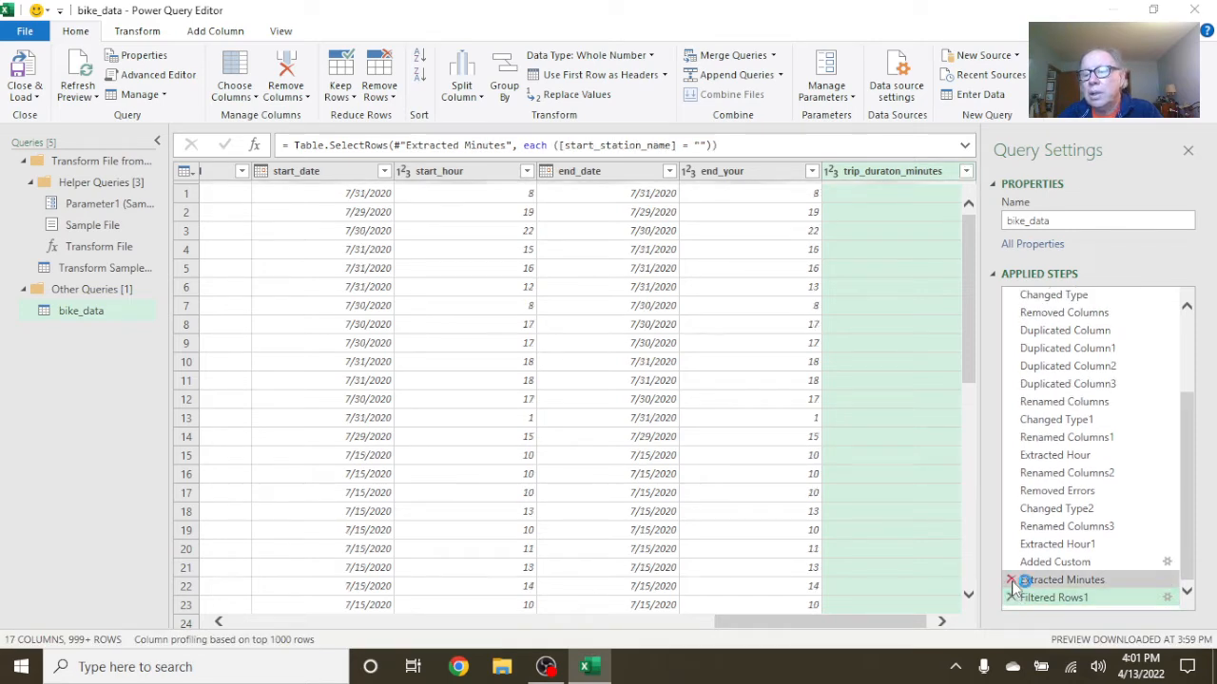
Delete the applied step that keeps only blank start_station_name rows
click(1010, 598)
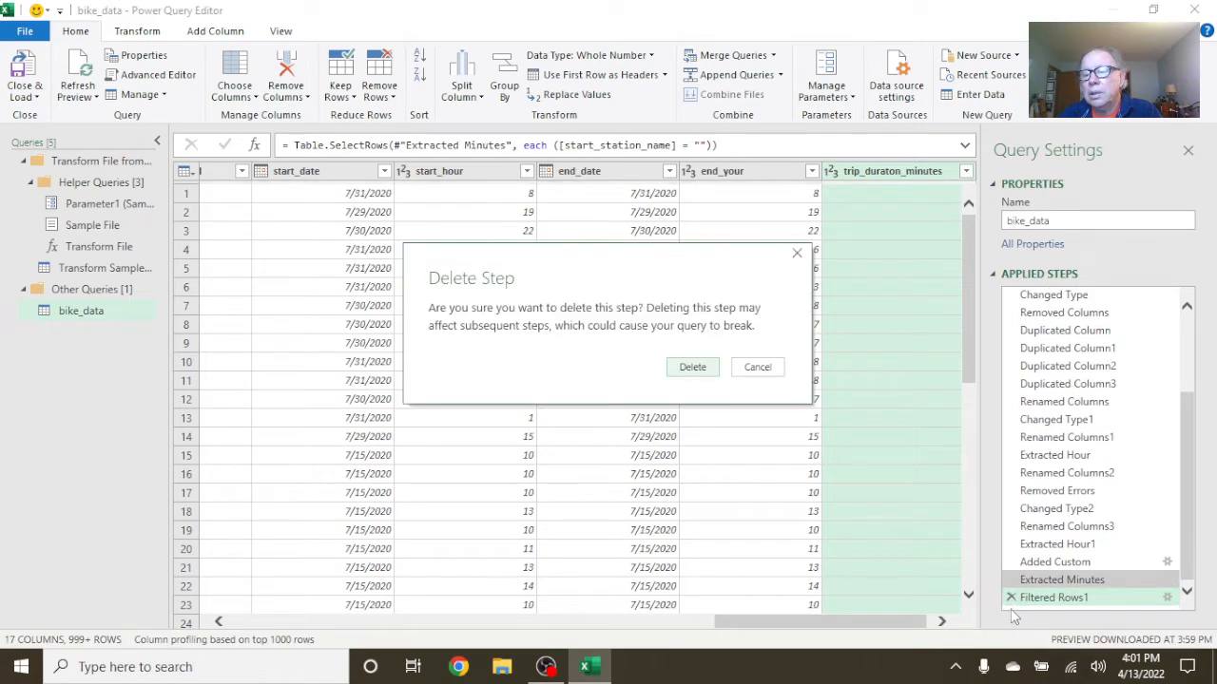
click(755, 369)
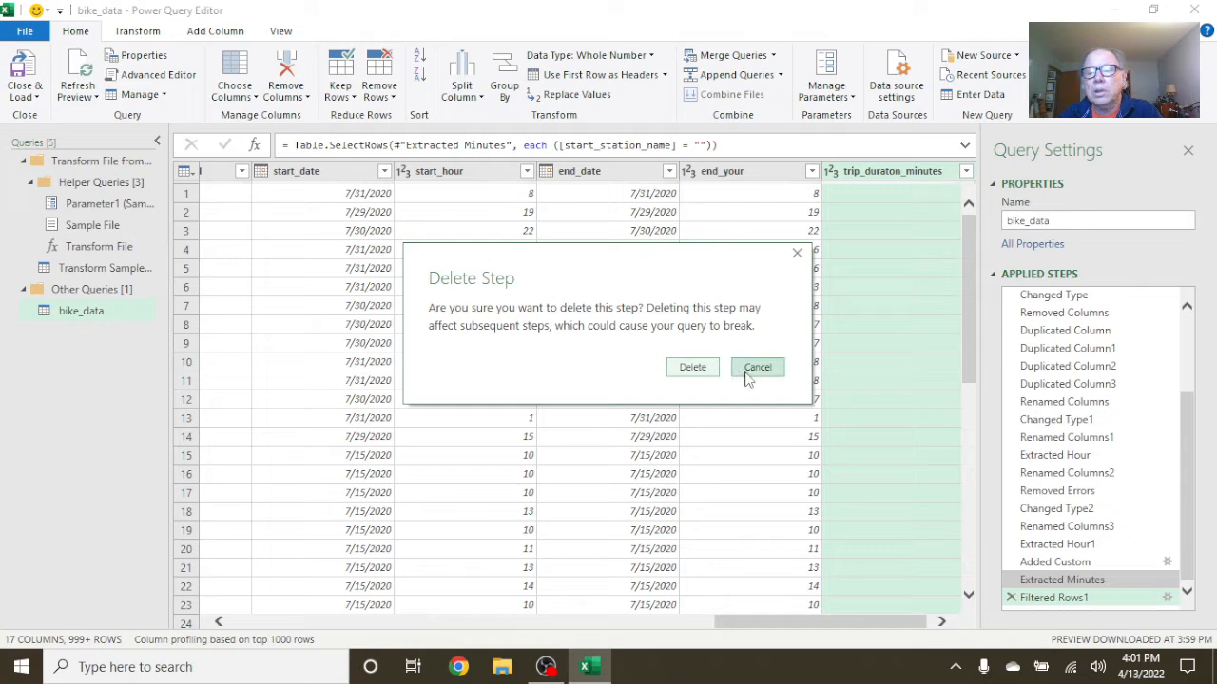
click(1009, 598)
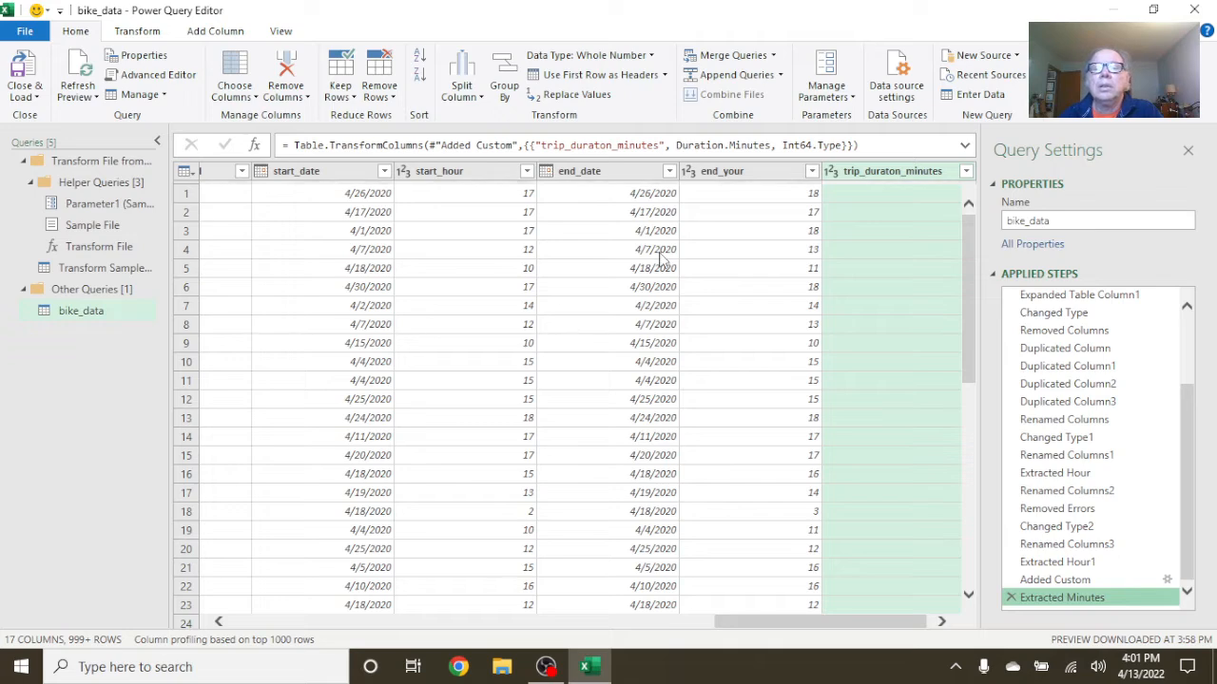
right_click(889, 171)
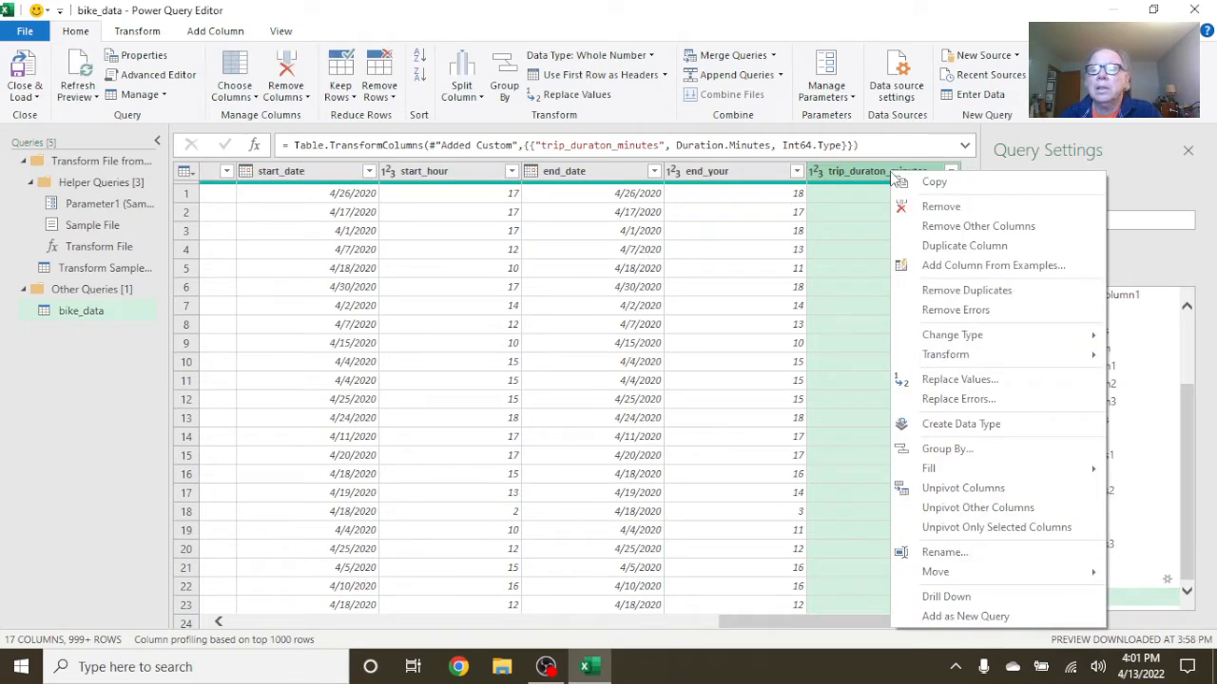
click(819, 207)
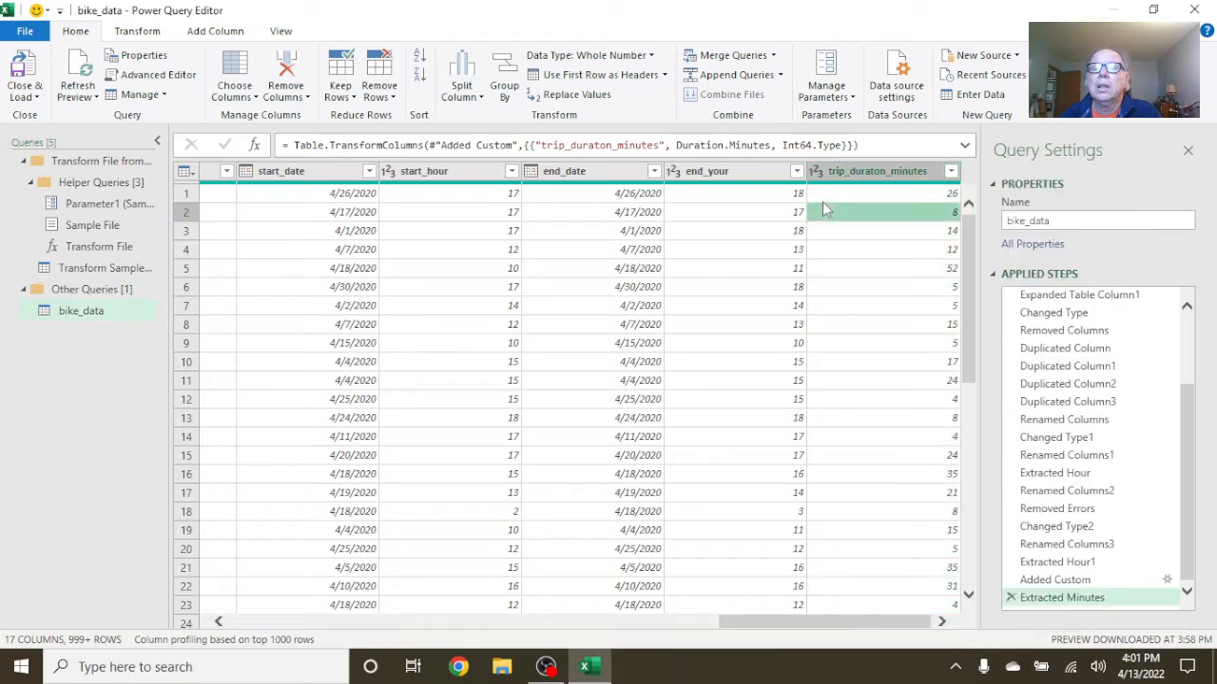
click(953, 173)
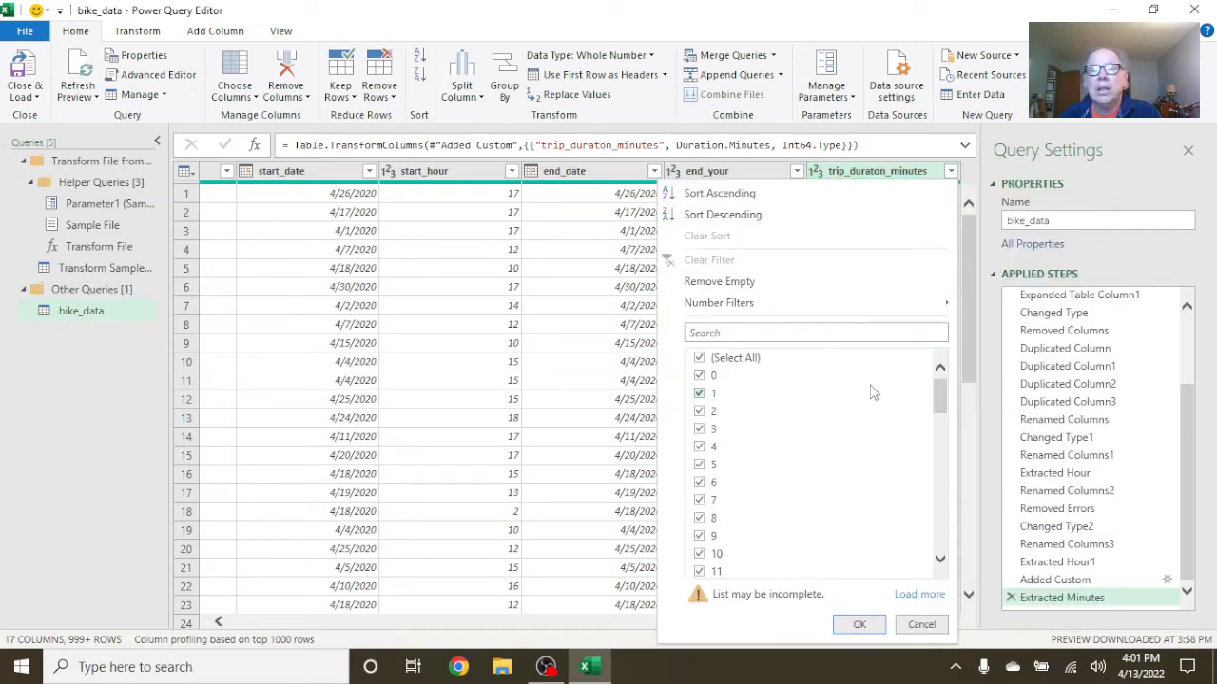
click(817, 283)
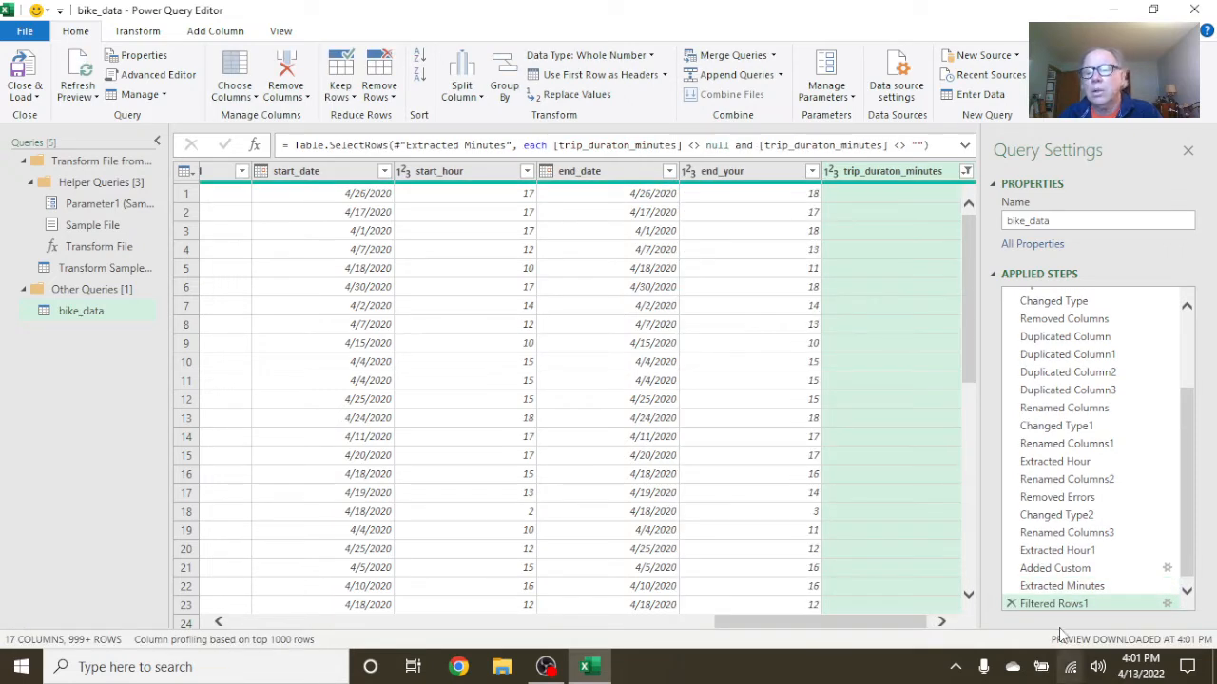
click(1012, 604)
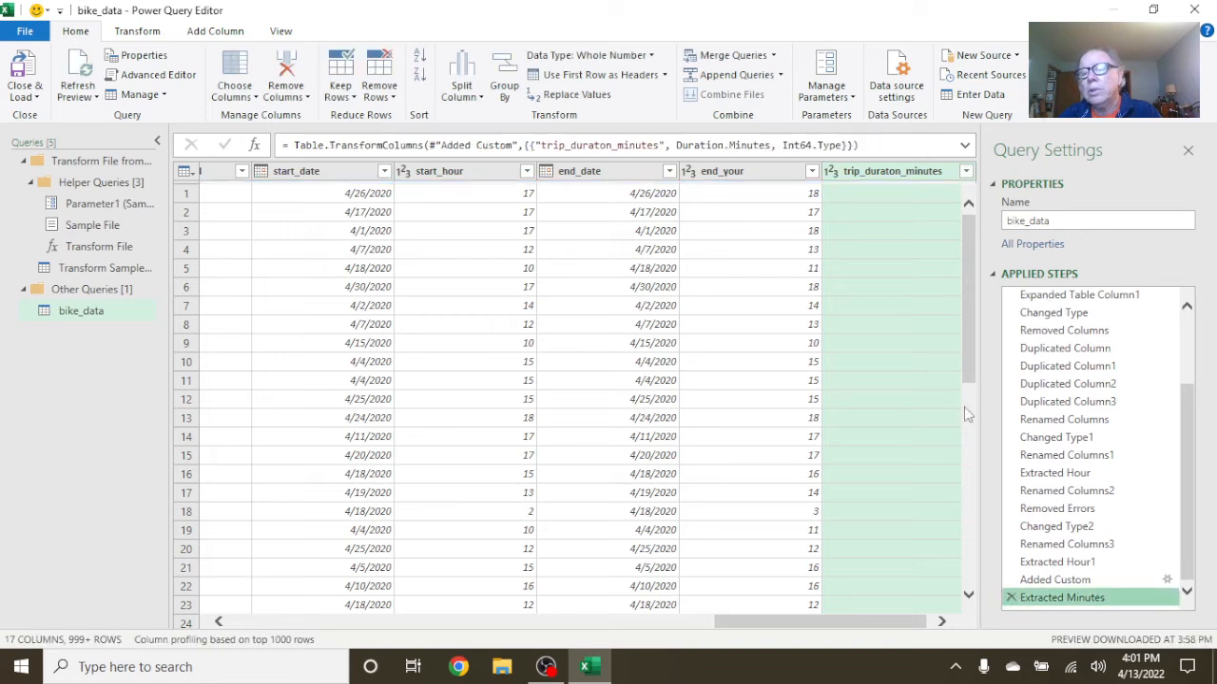
Filter the full trip_duraton_minutes column to rows less than or equal to 0
click(964, 171)
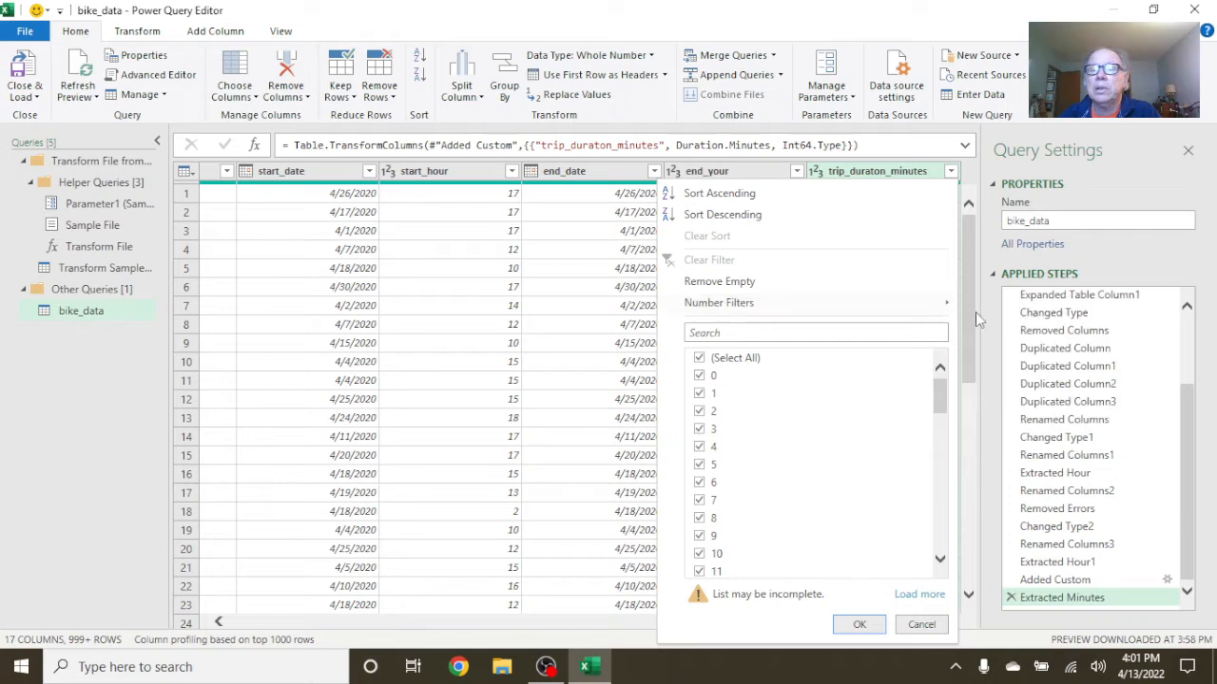
mouse_move(934, 305)
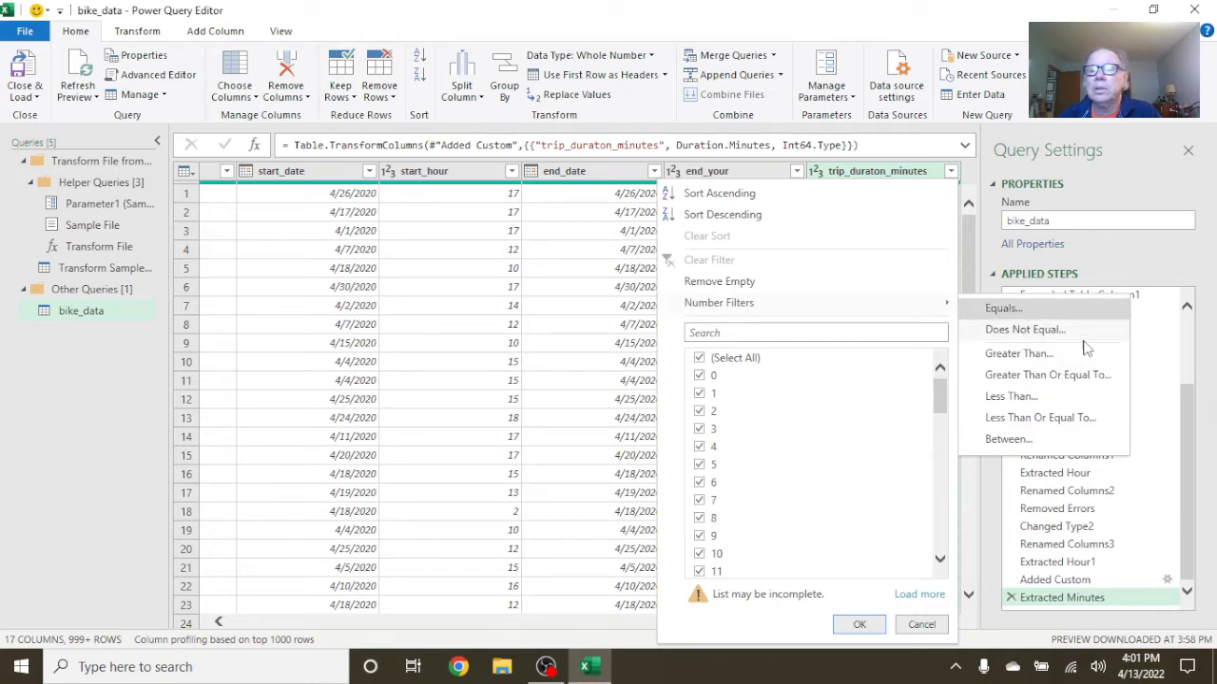
click(1077, 425)
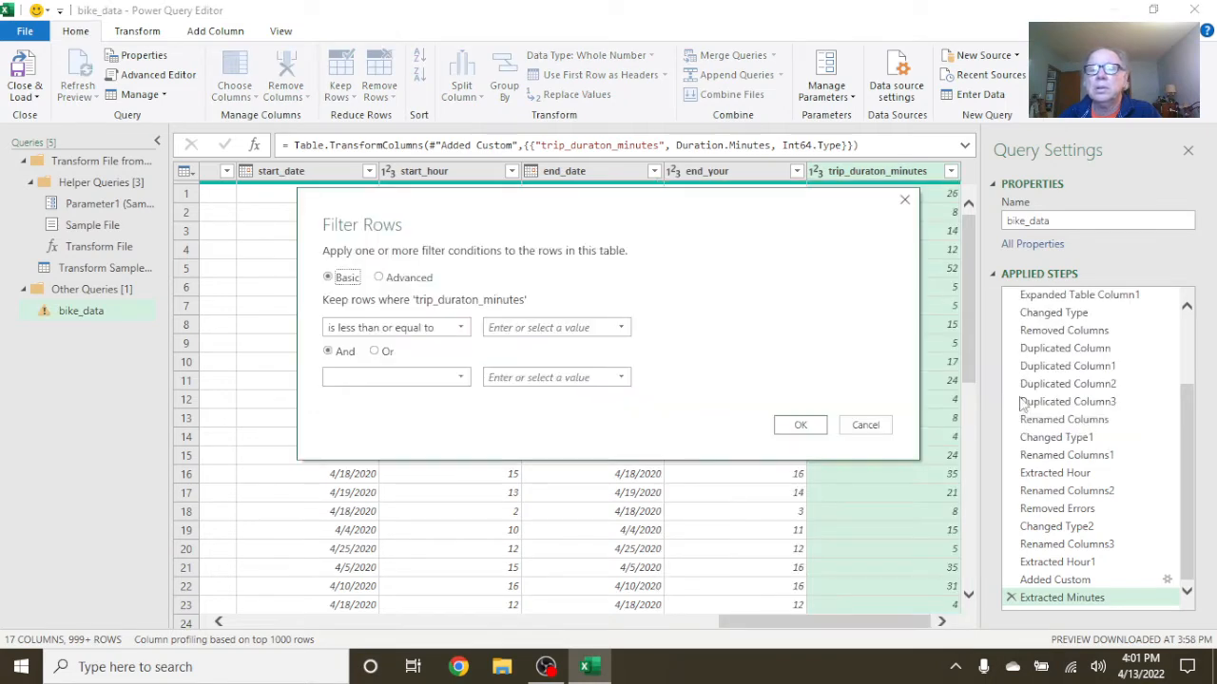
click(596, 330)
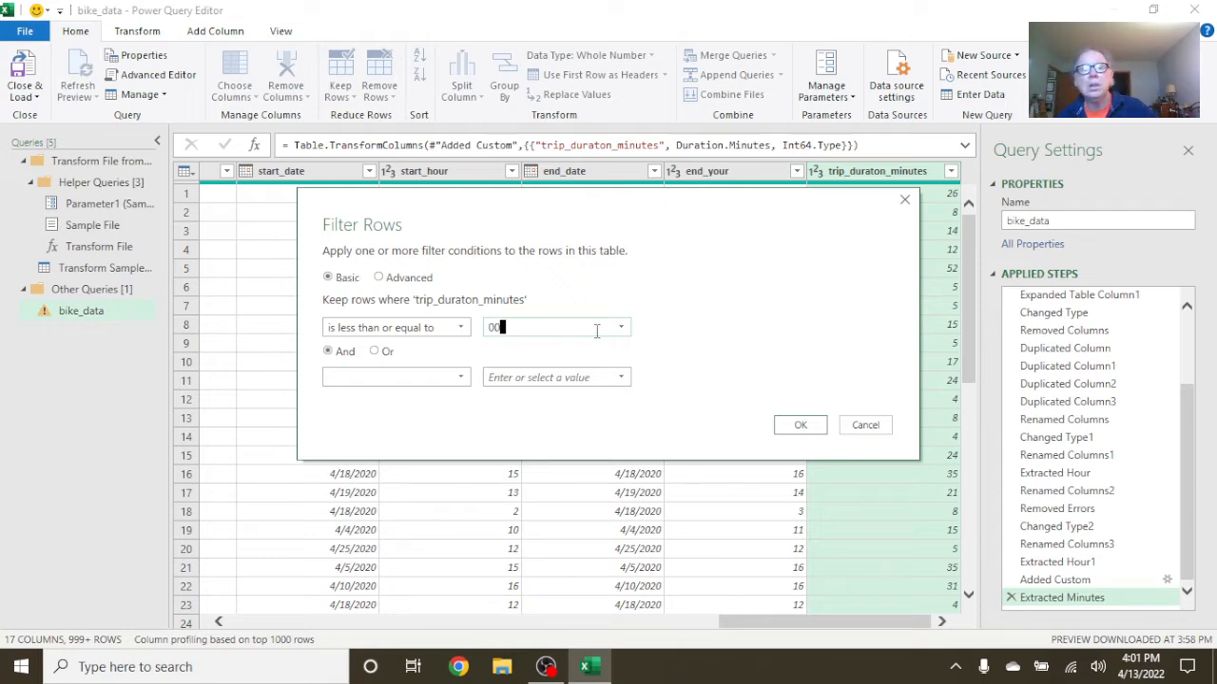
key(BackSpace)
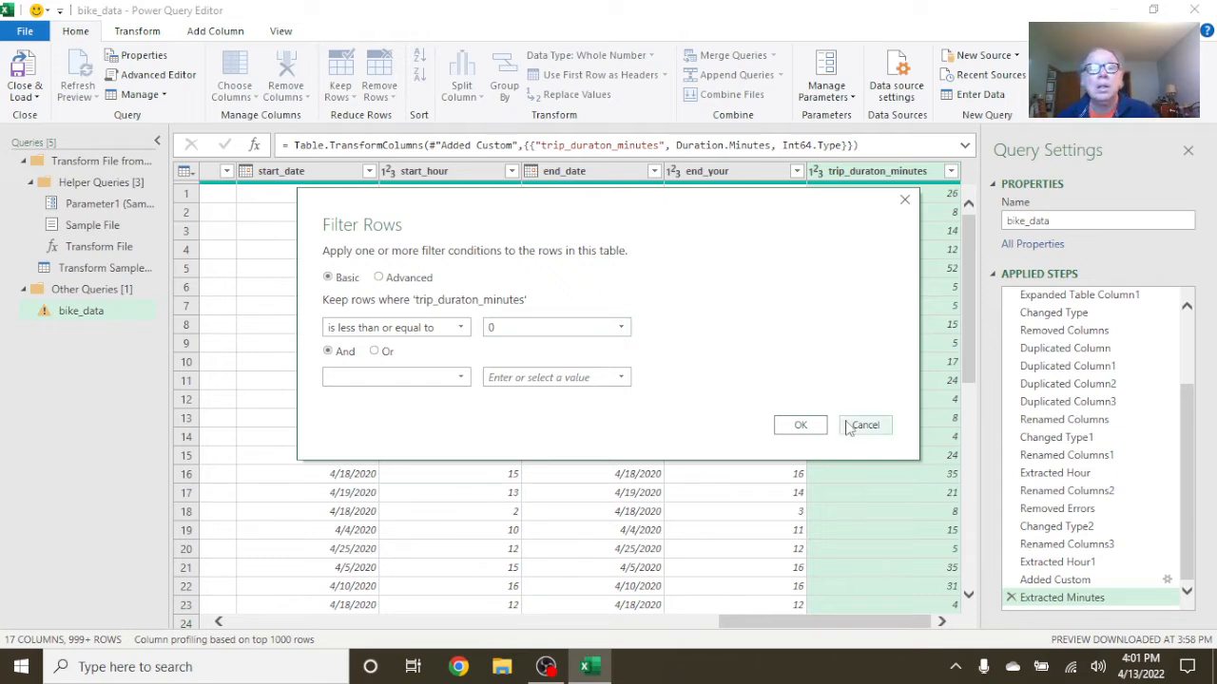
click(796, 427)
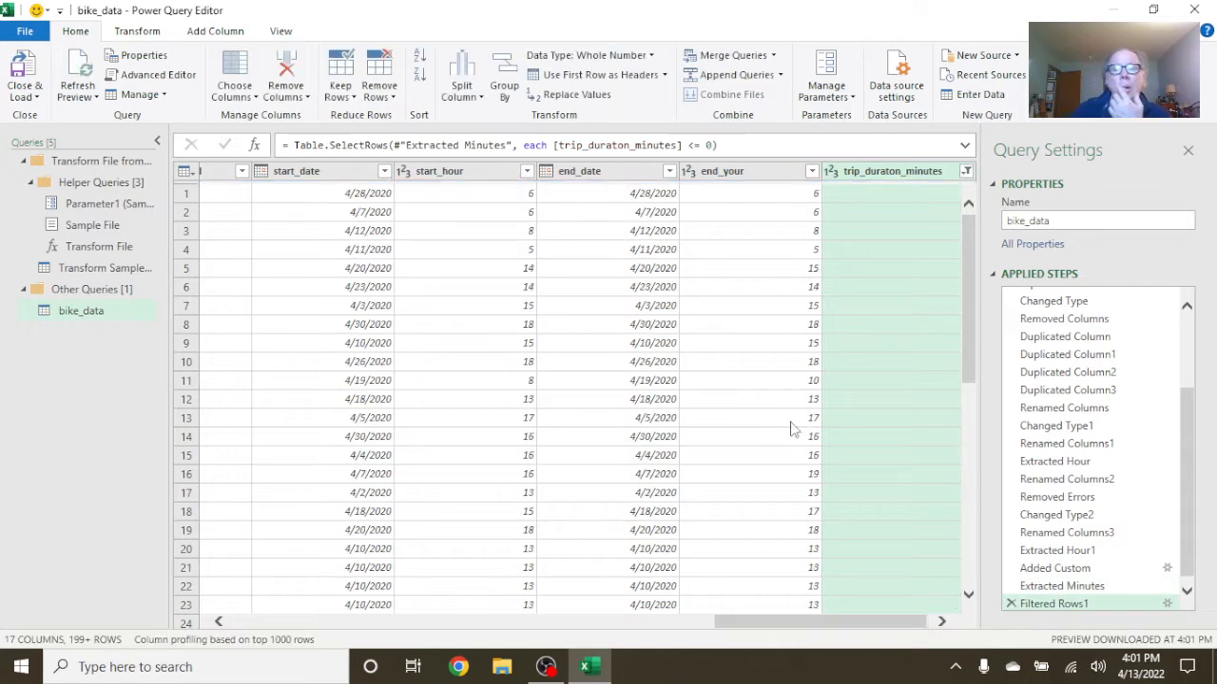
Count the filtered rows, and delete both the counting step and the trip_duraton_minutes filter step
click(125, 36)
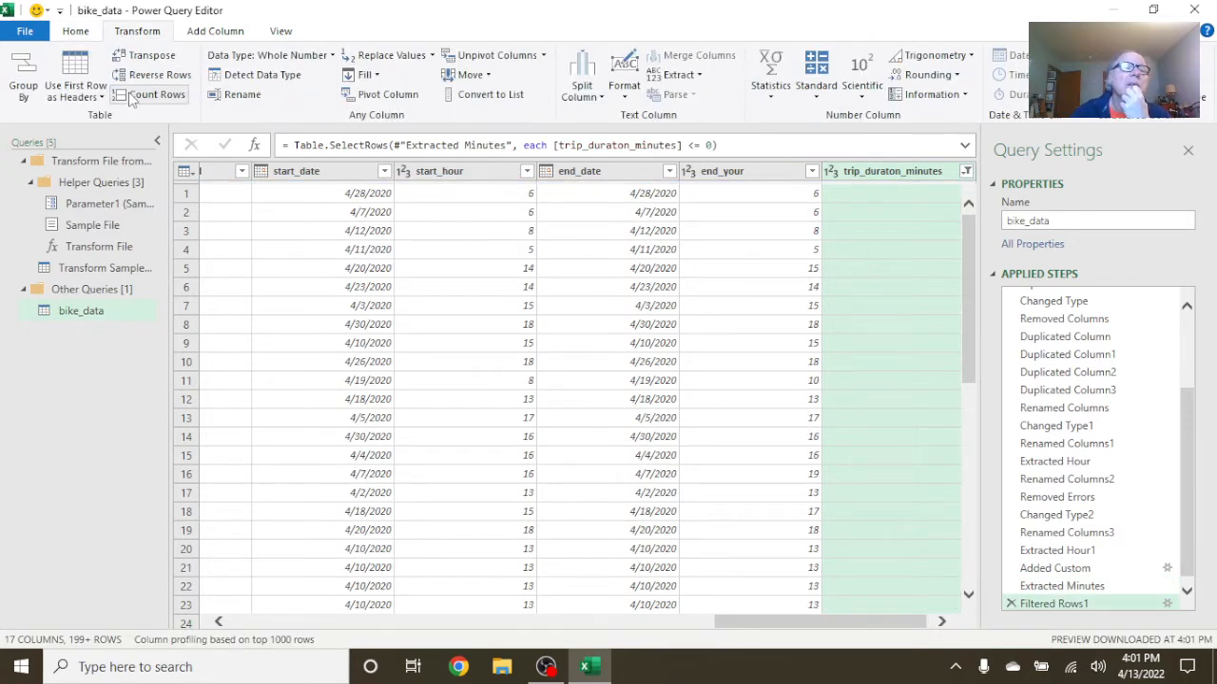
click(133, 97)
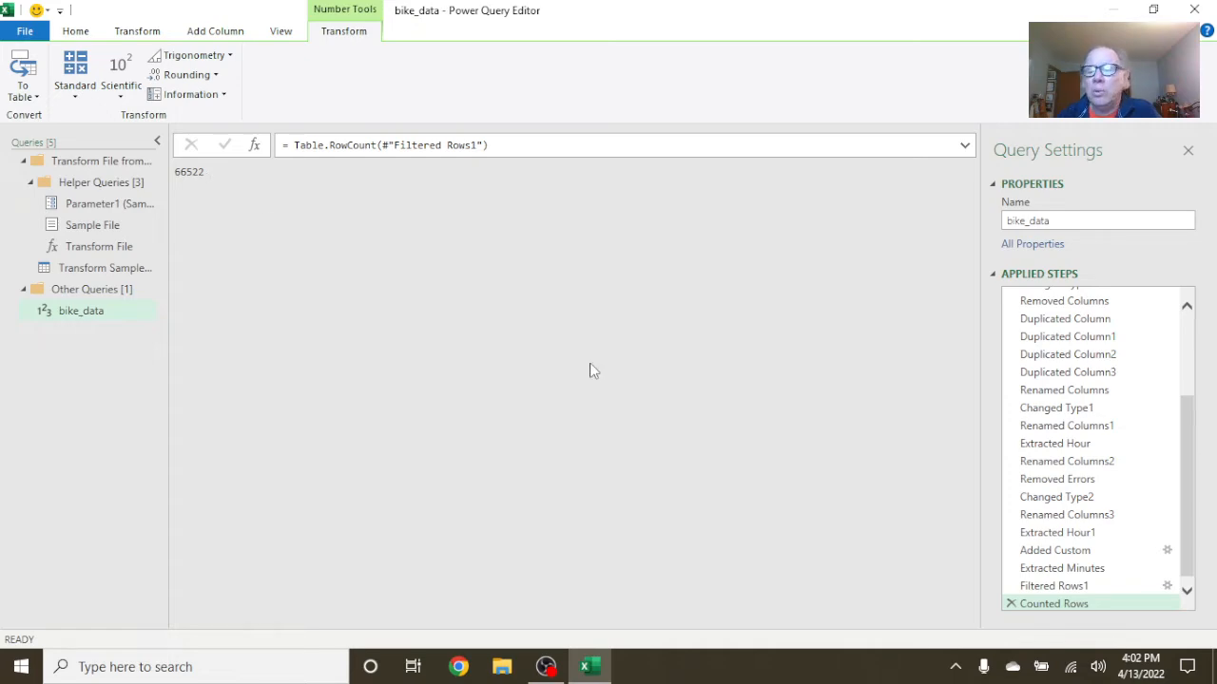
click(1010, 604)
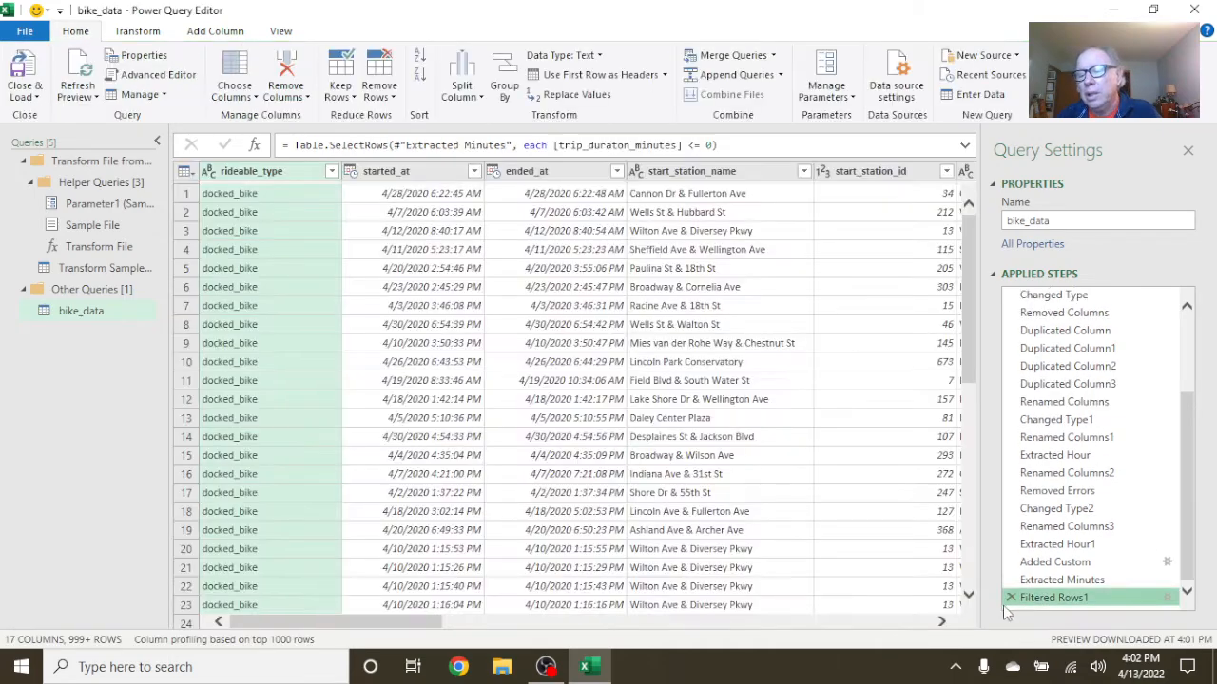
click(1009, 598)
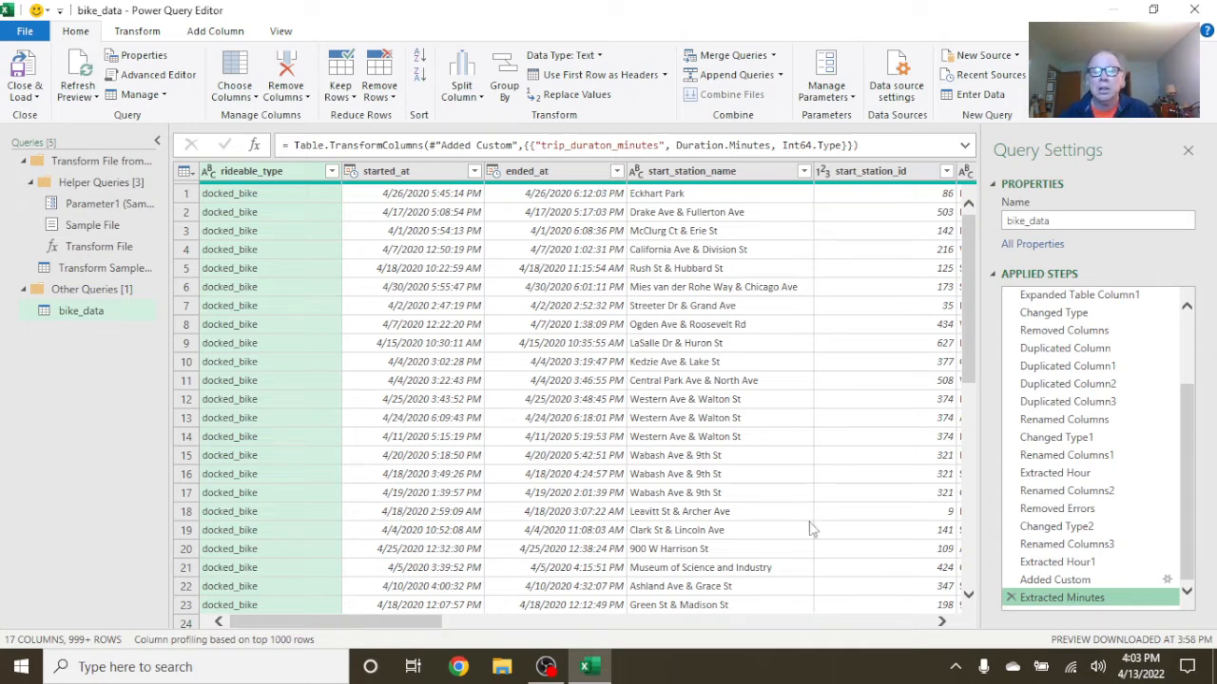
Start a new custom column and name it tip_abs
drag(421, 623, 992, 637)
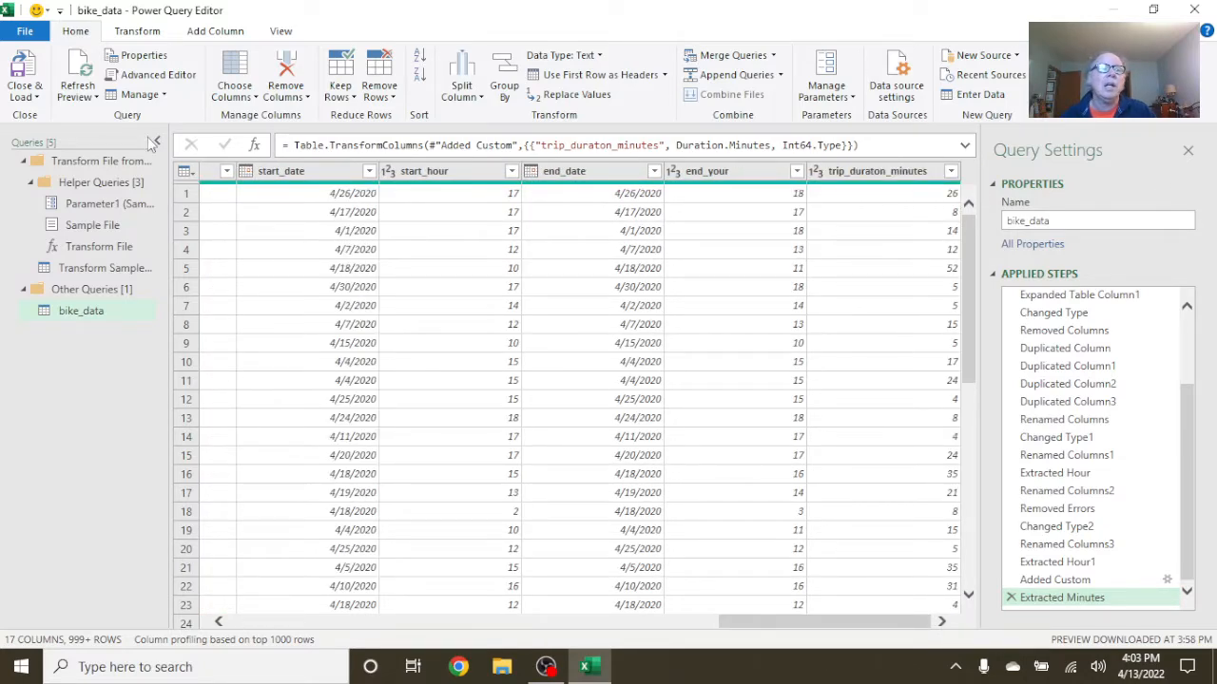
click(214, 34)
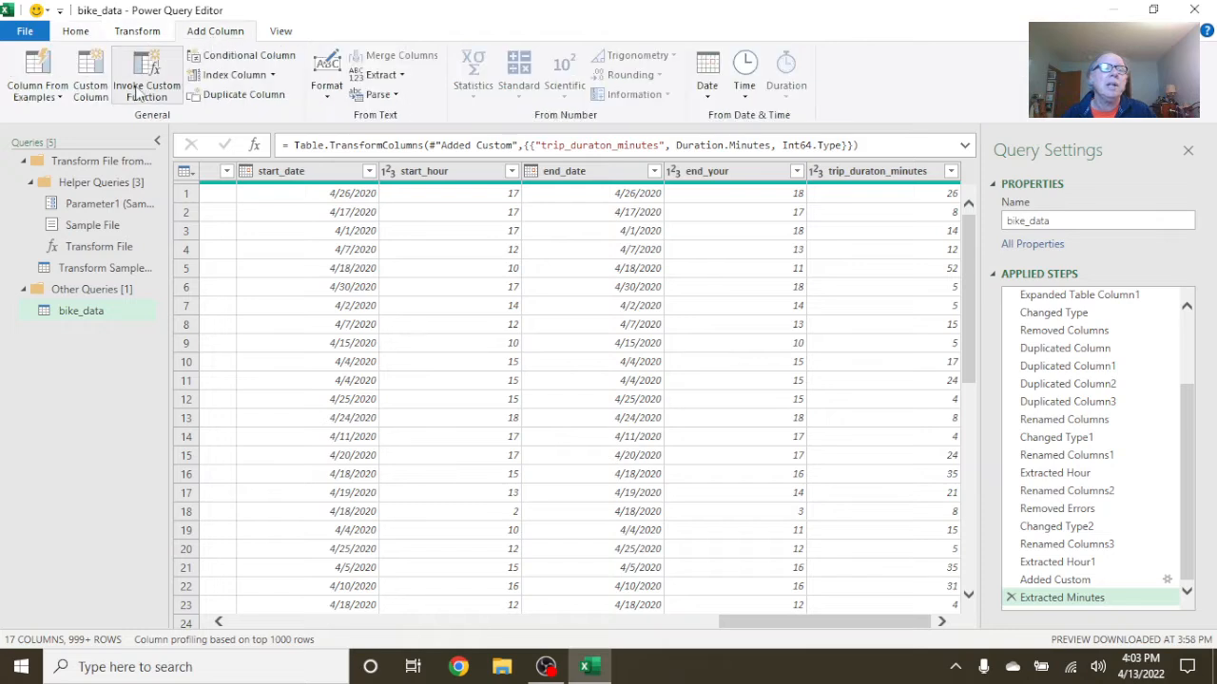
click(106, 90)
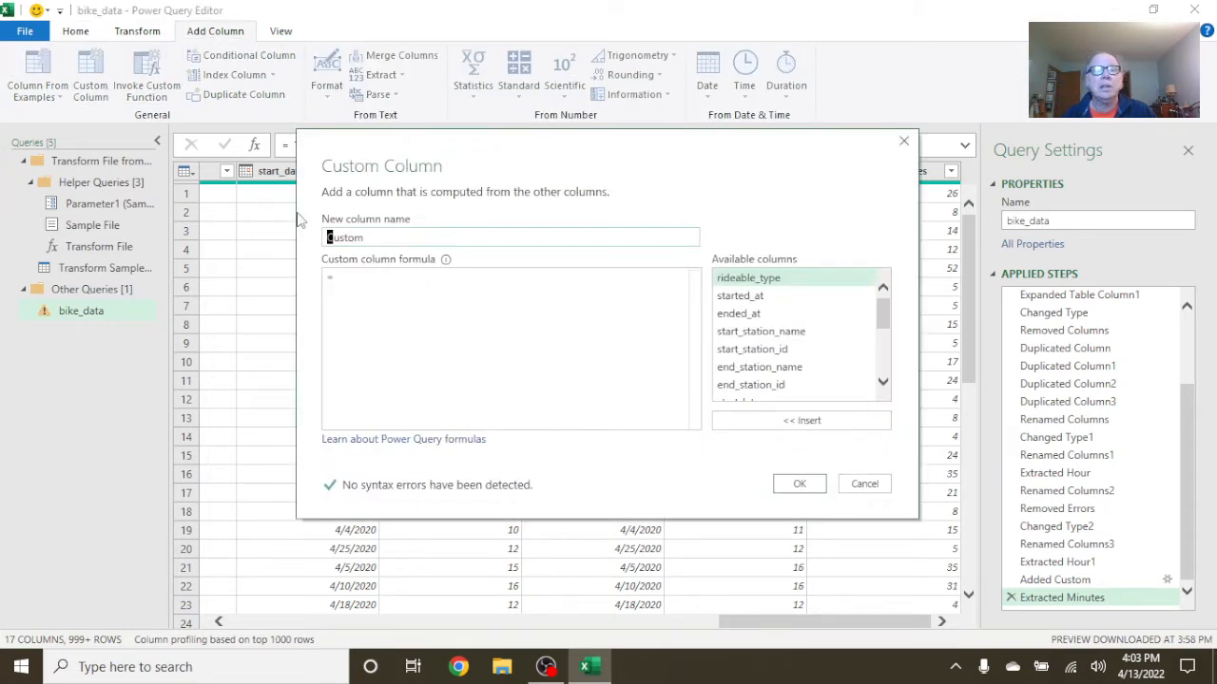
double_click(332, 237)
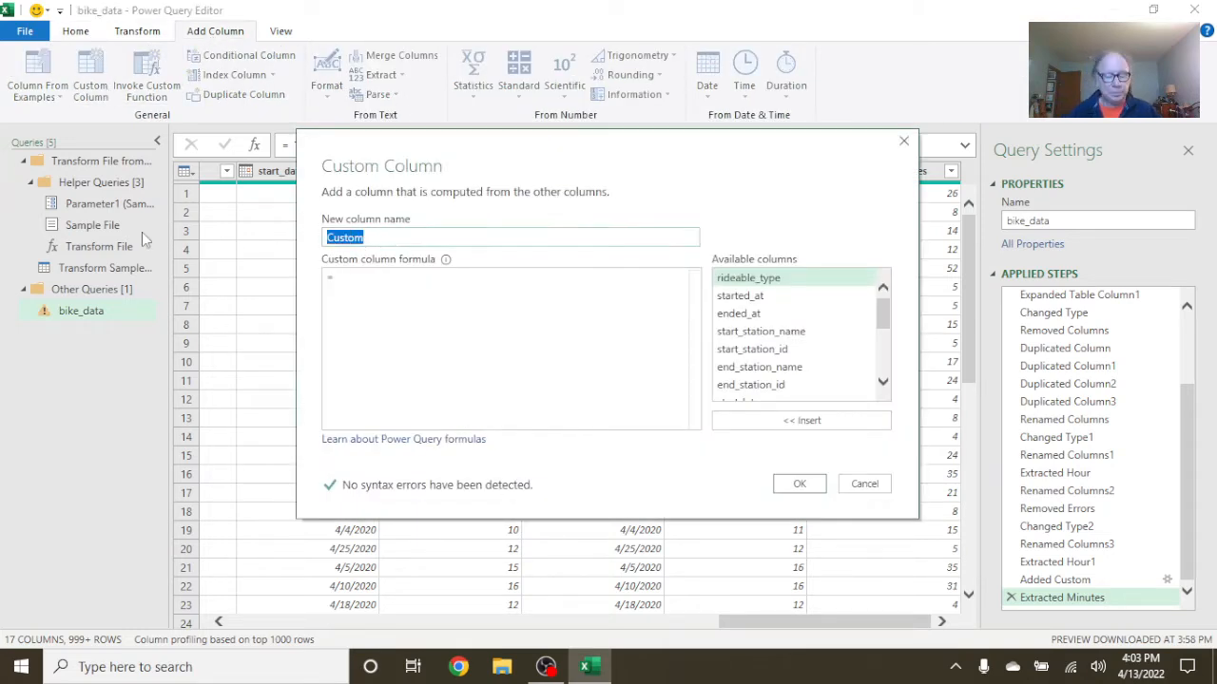
text(tip_abs)
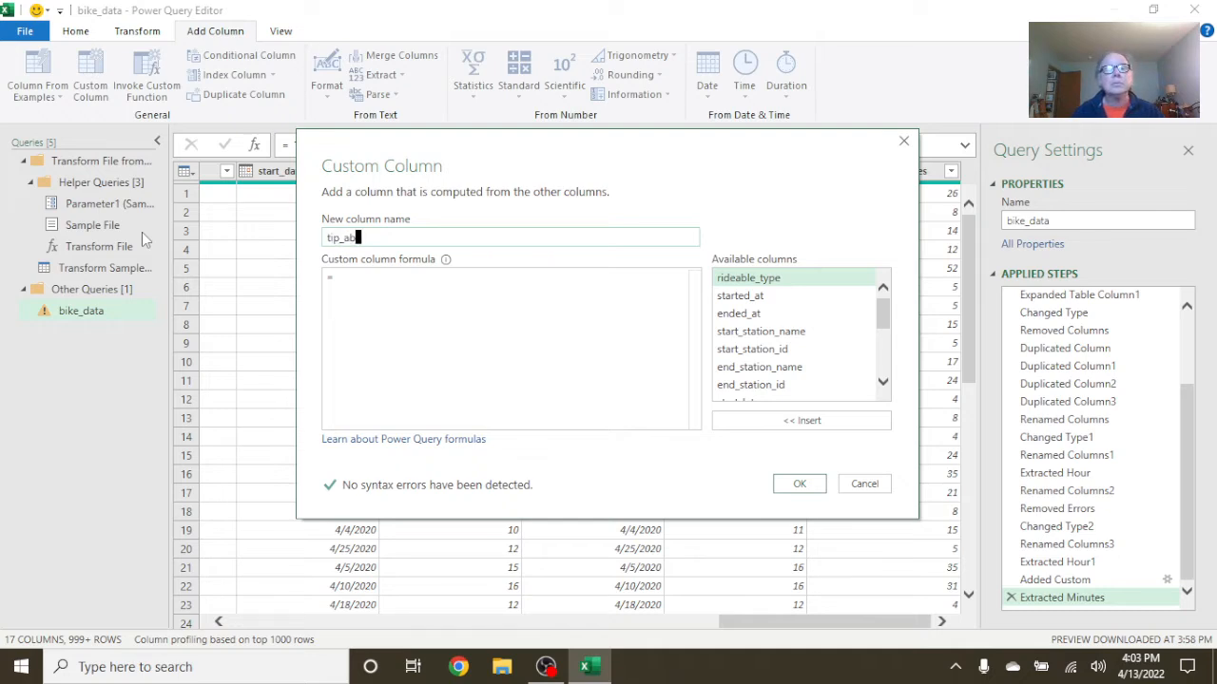
click(328, 277)
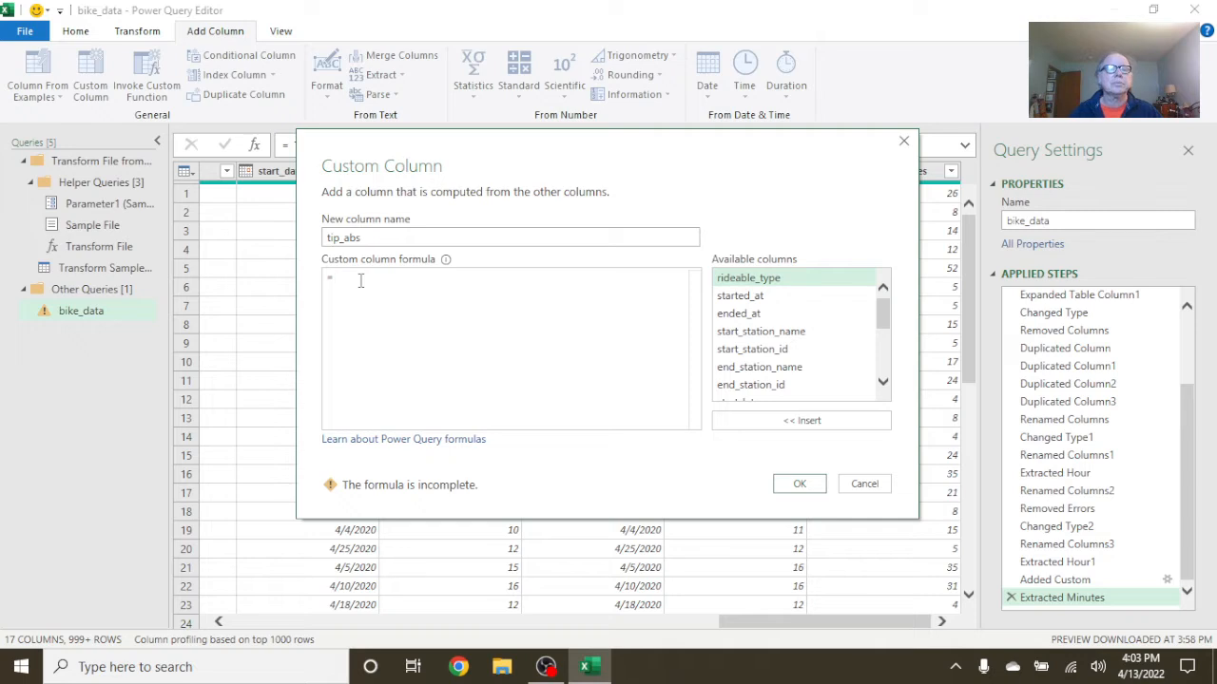
key(Return)
text(ab)
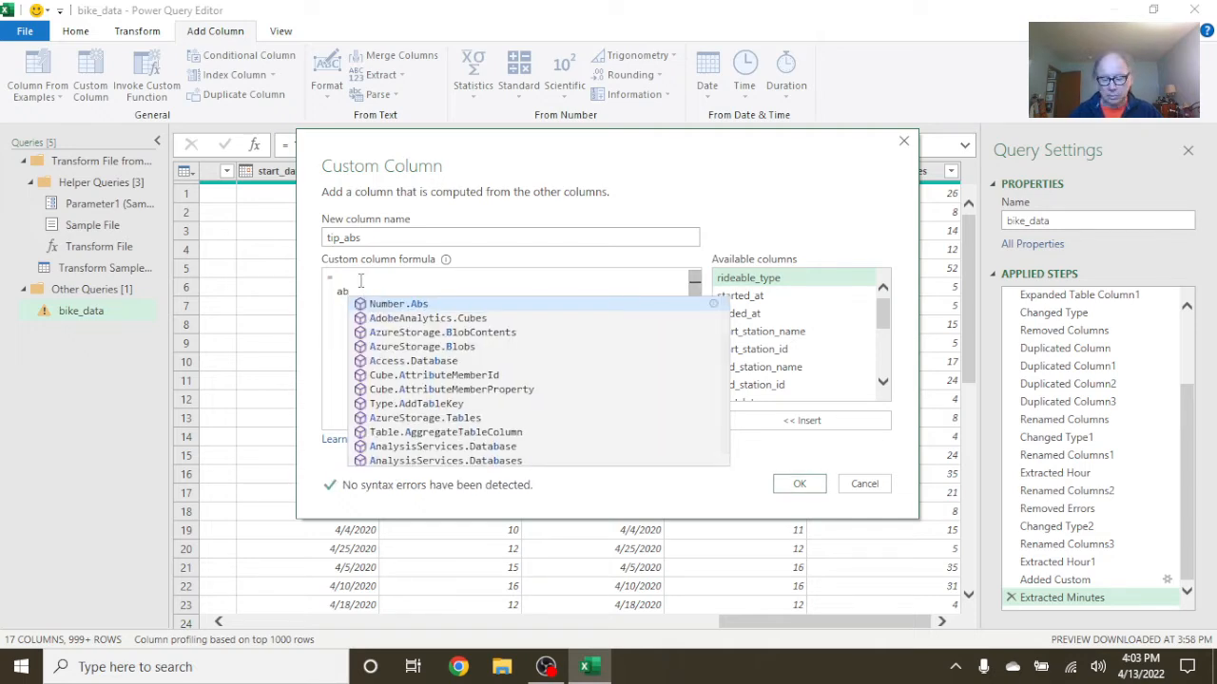
key(BackSpace)
key(BackSpace)
key(BackSpace)
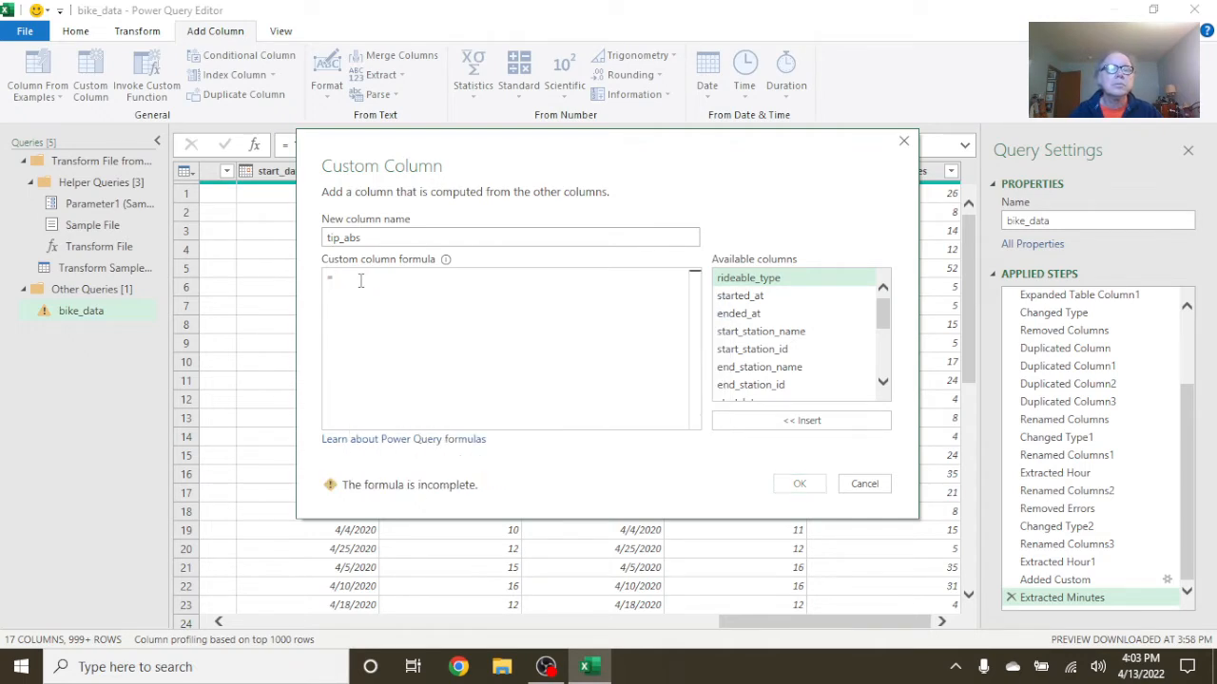
Set the custom column formula to Number.Abs([trip_duraton_minutes]) and create the column
text(Abs)
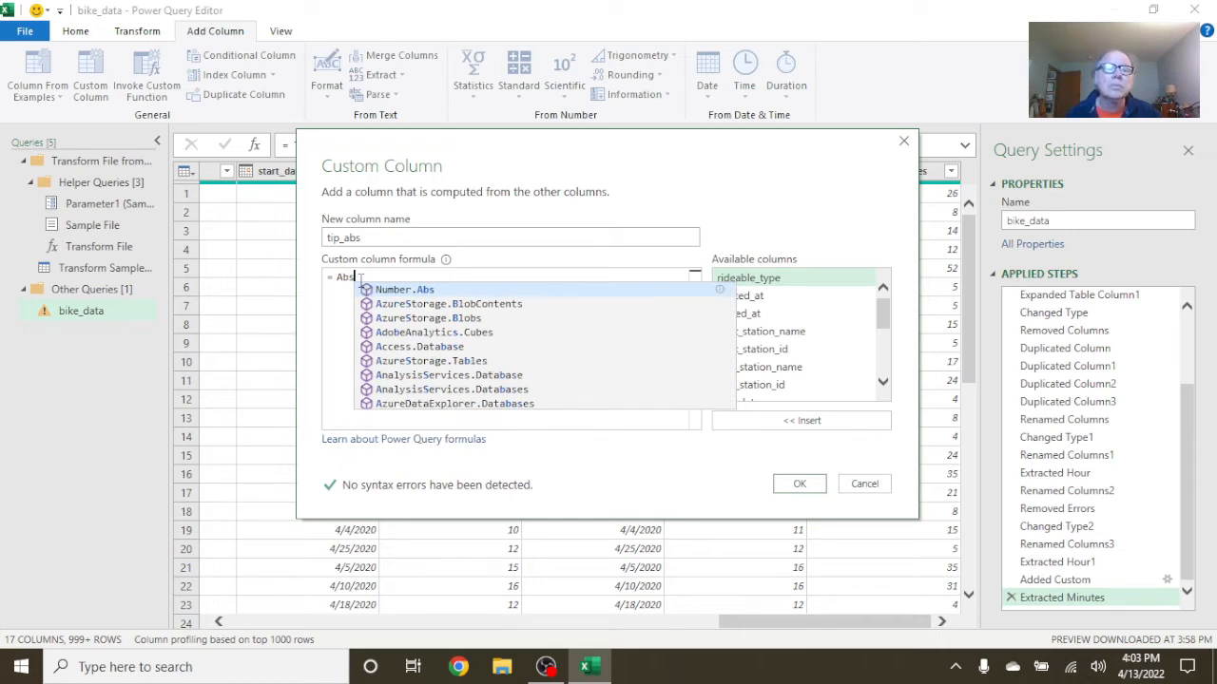
click(401, 290)
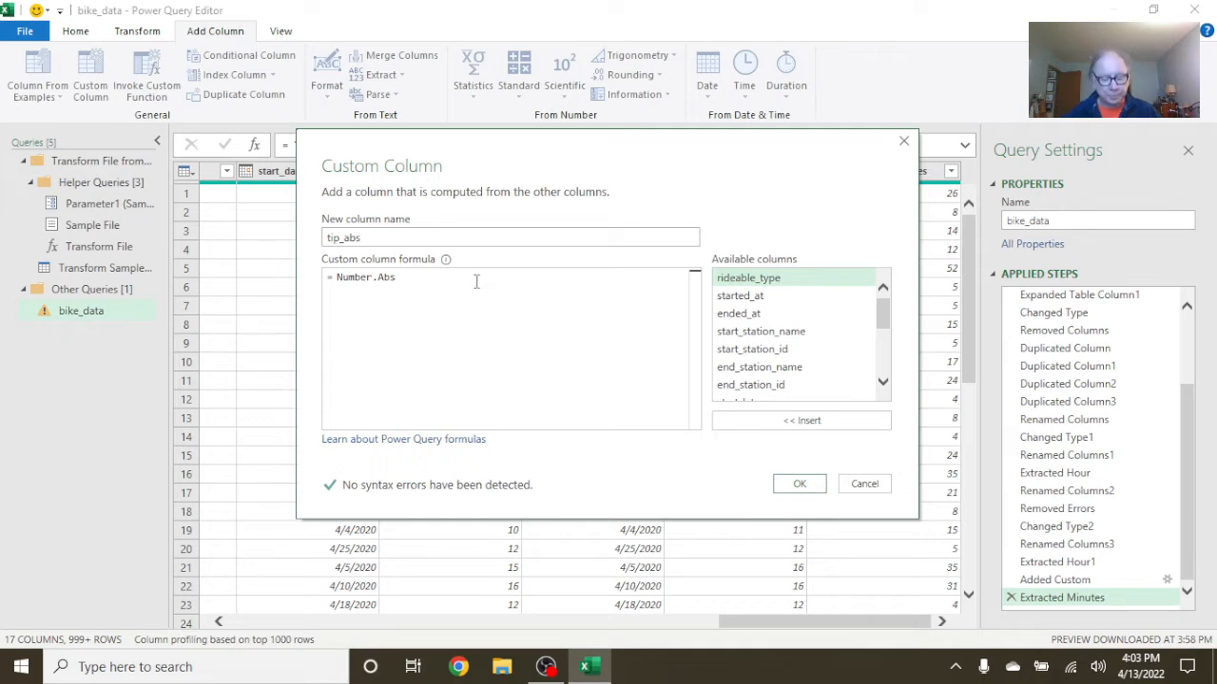
text(()
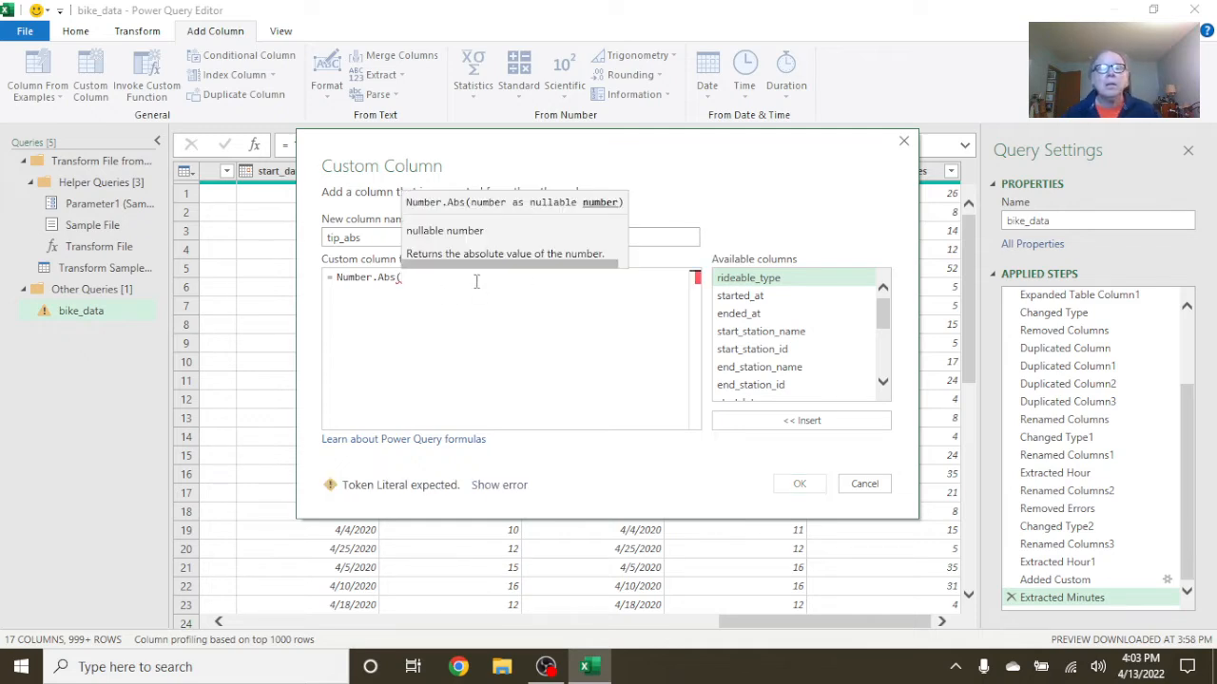
scroll(803, 370, down, 3)
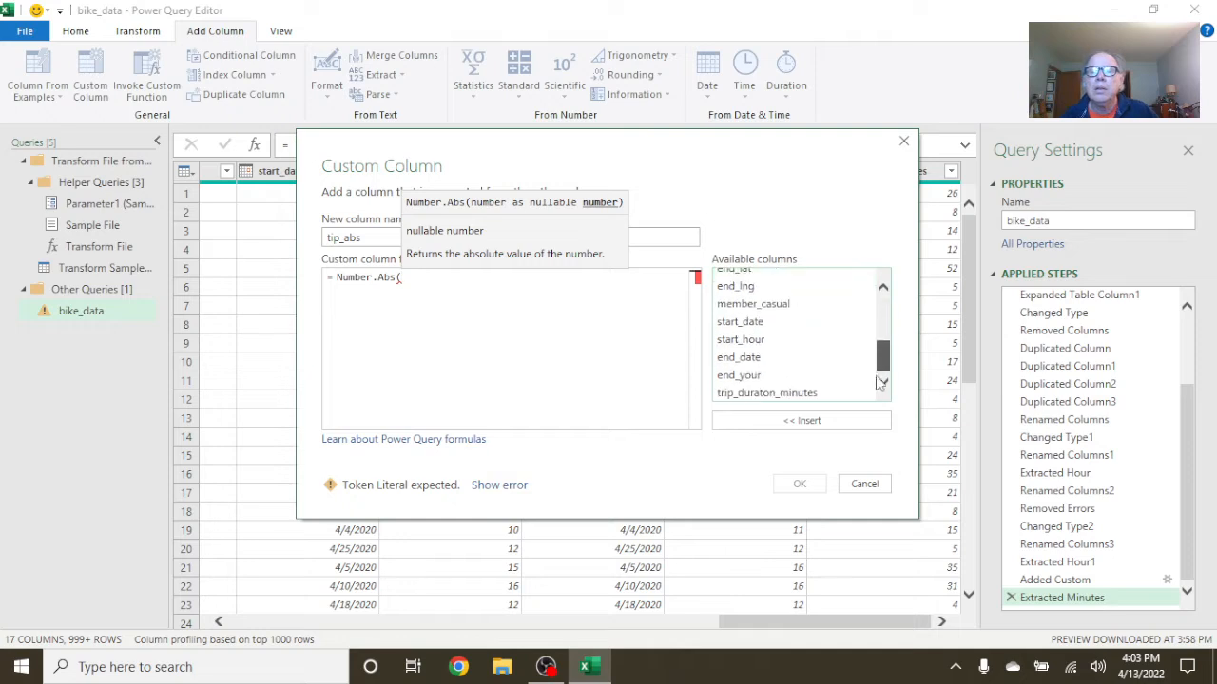
double_click(787, 393)
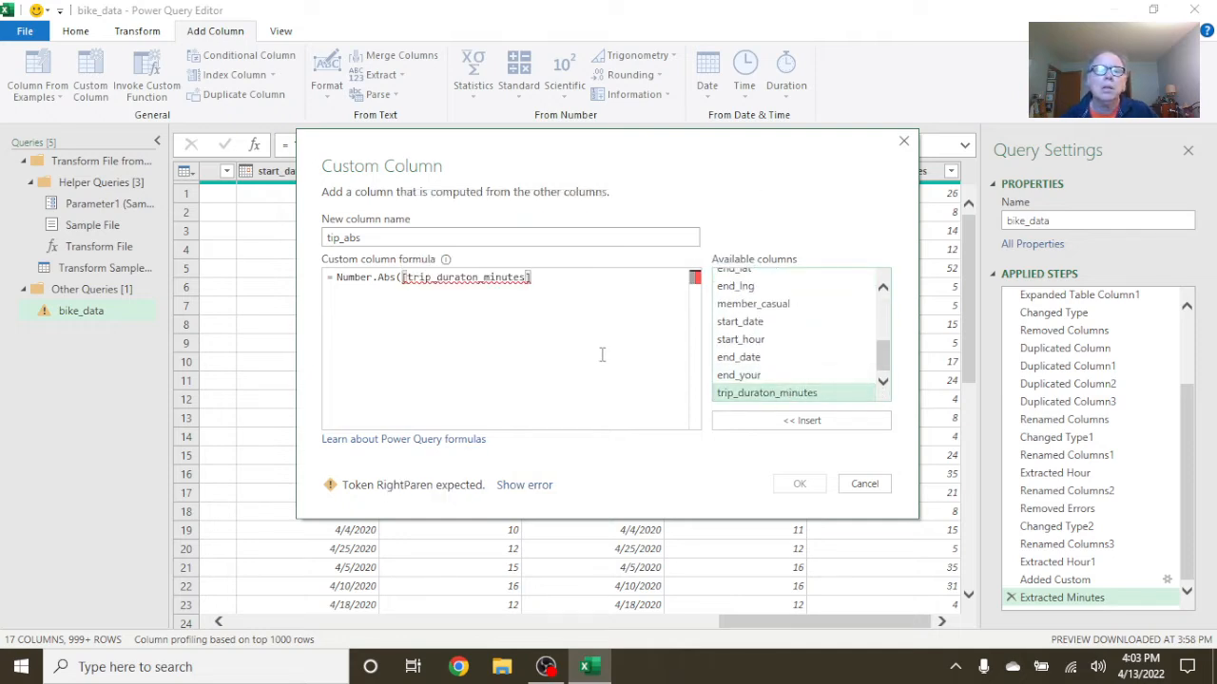
text())
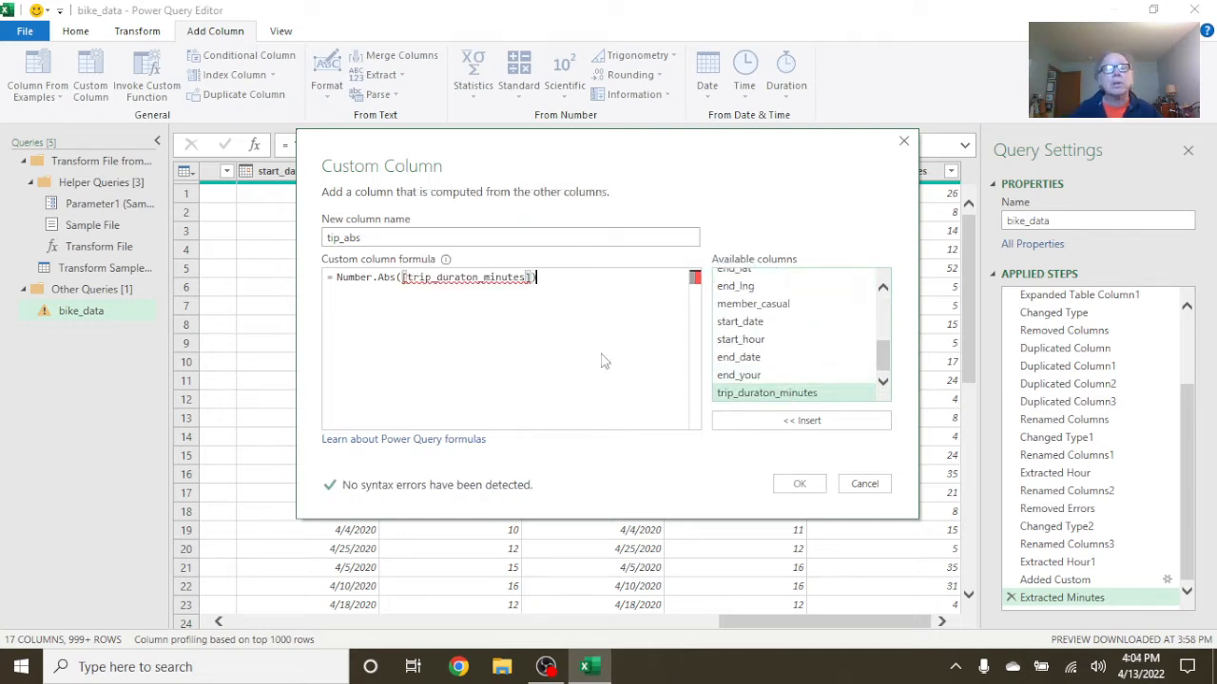
click(801, 485)
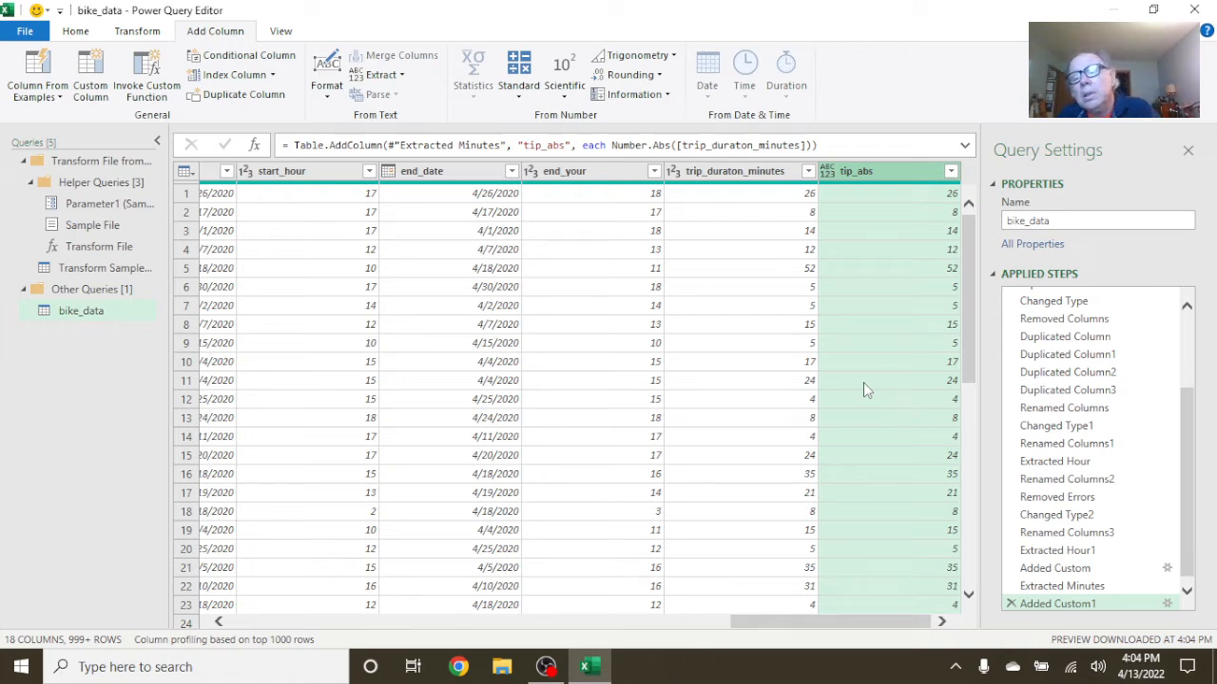
Check the fully loaded tip_abs column for negatives by filtering to rows less than 0, and delete that filter step
click(950, 171)
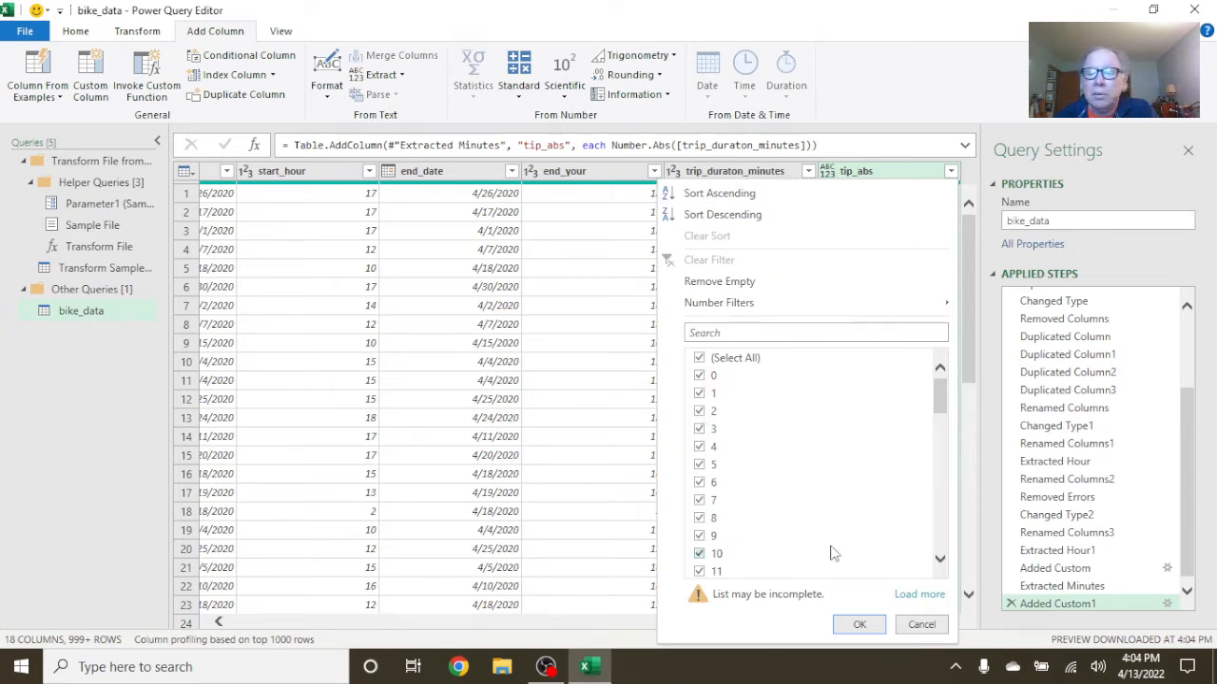
click(918, 595)
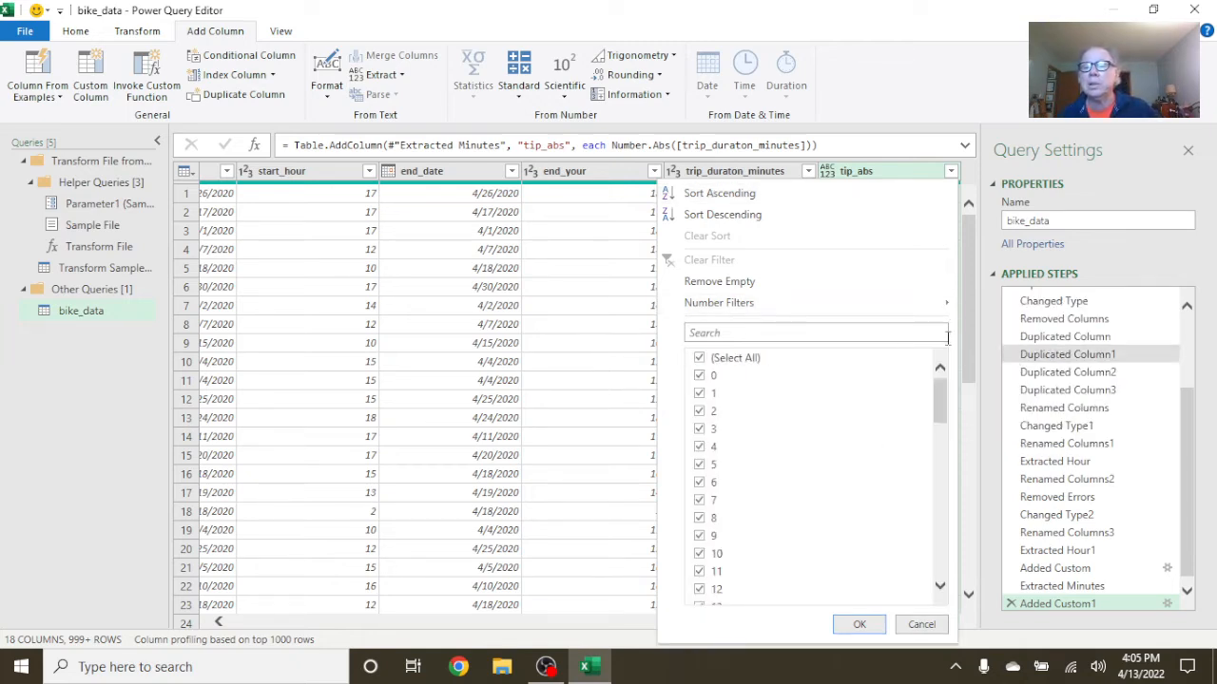
mouse_move(950, 302)
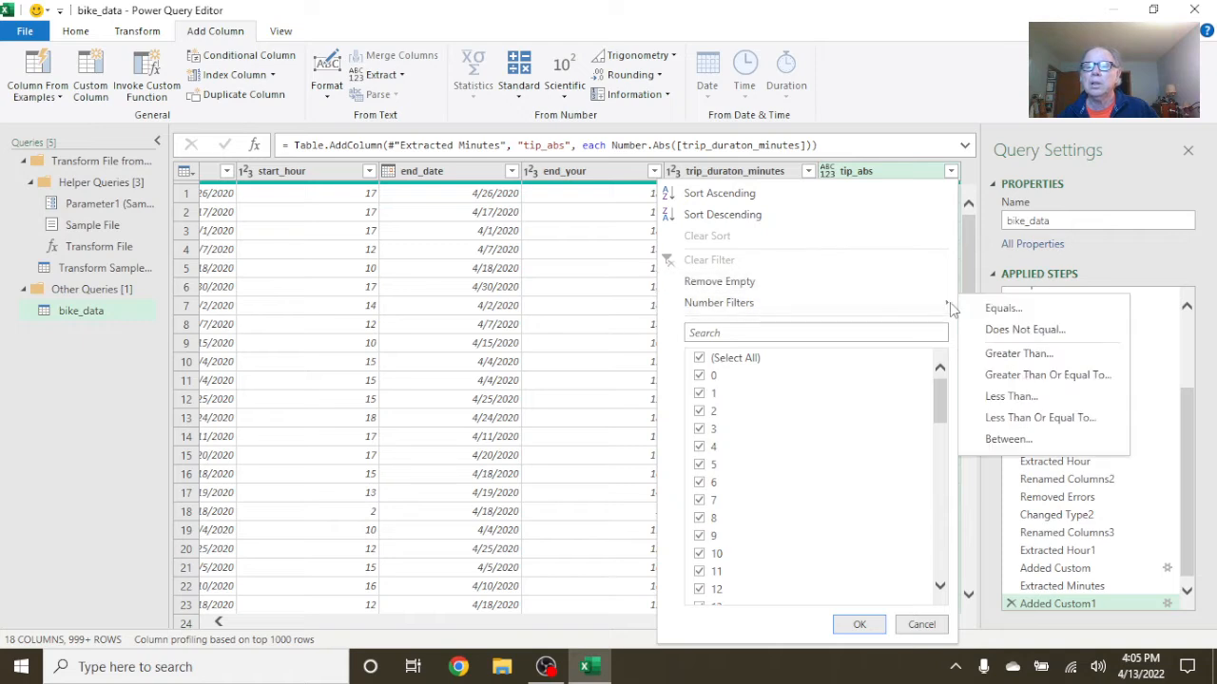
click(1010, 396)
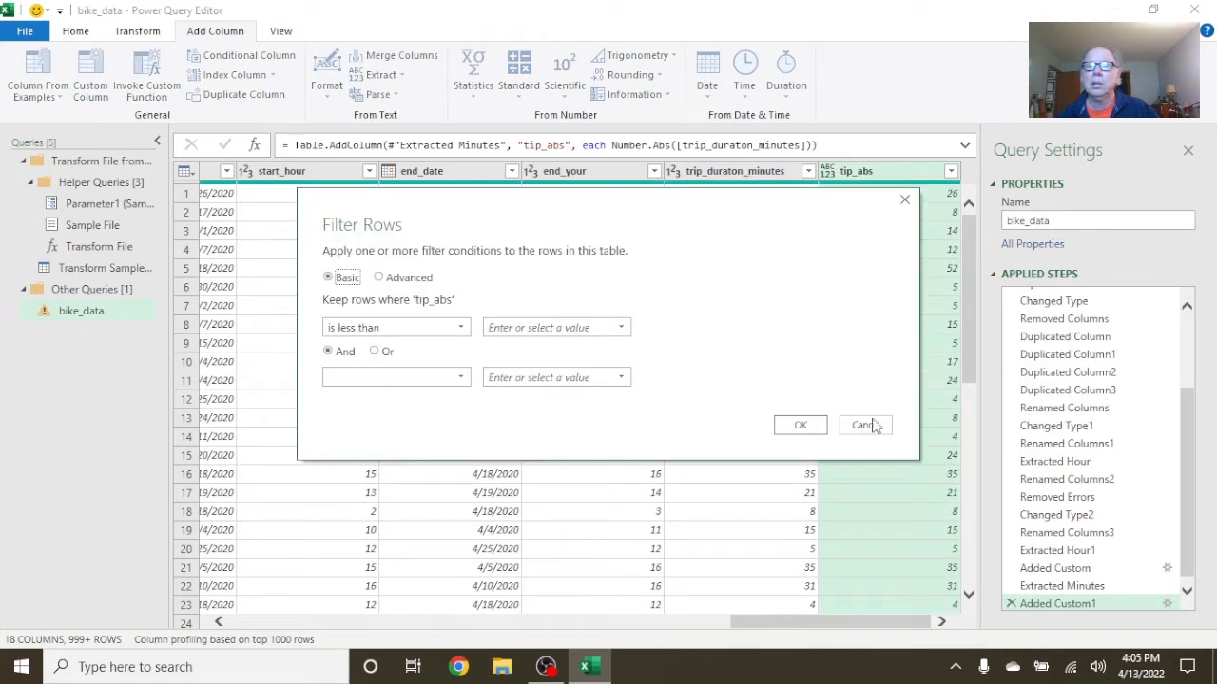
click(529, 329)
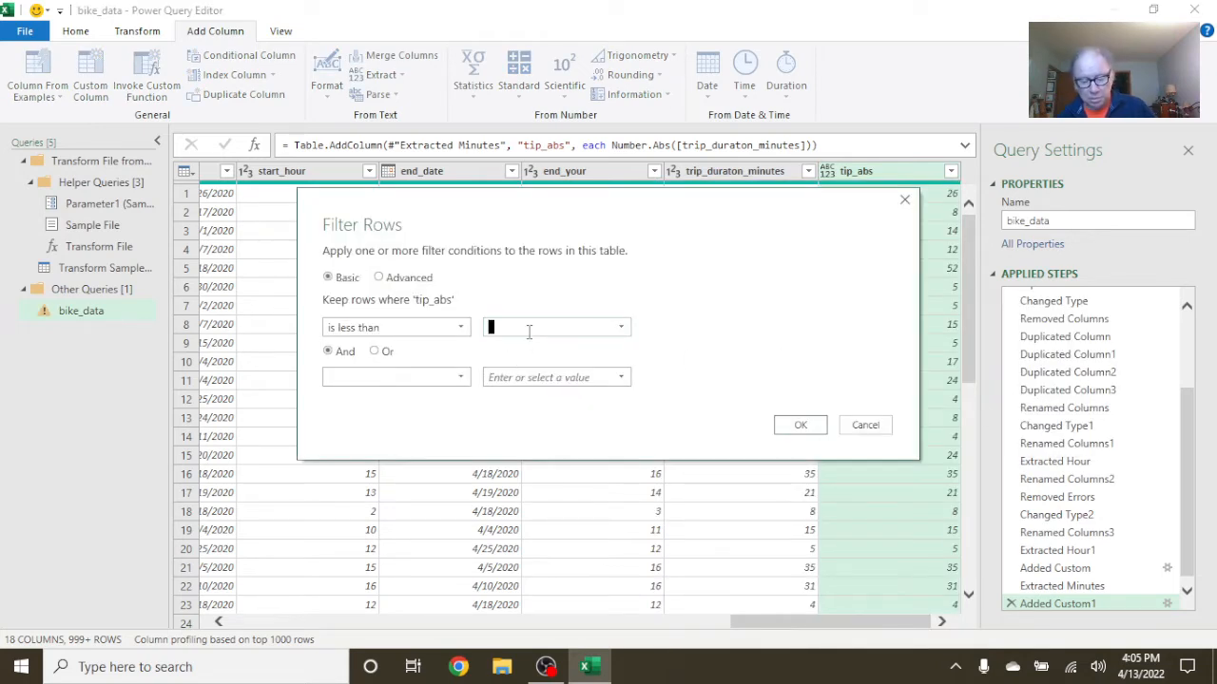
text(0)
click(800, 425)
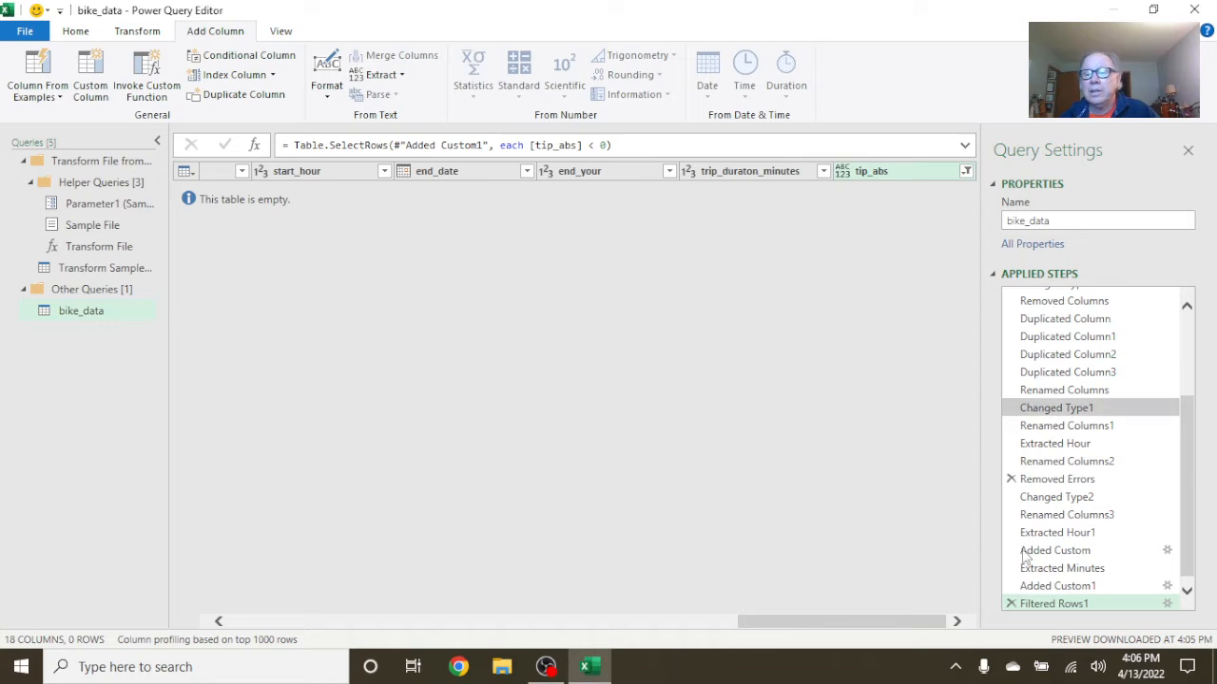
click(1012, 605)
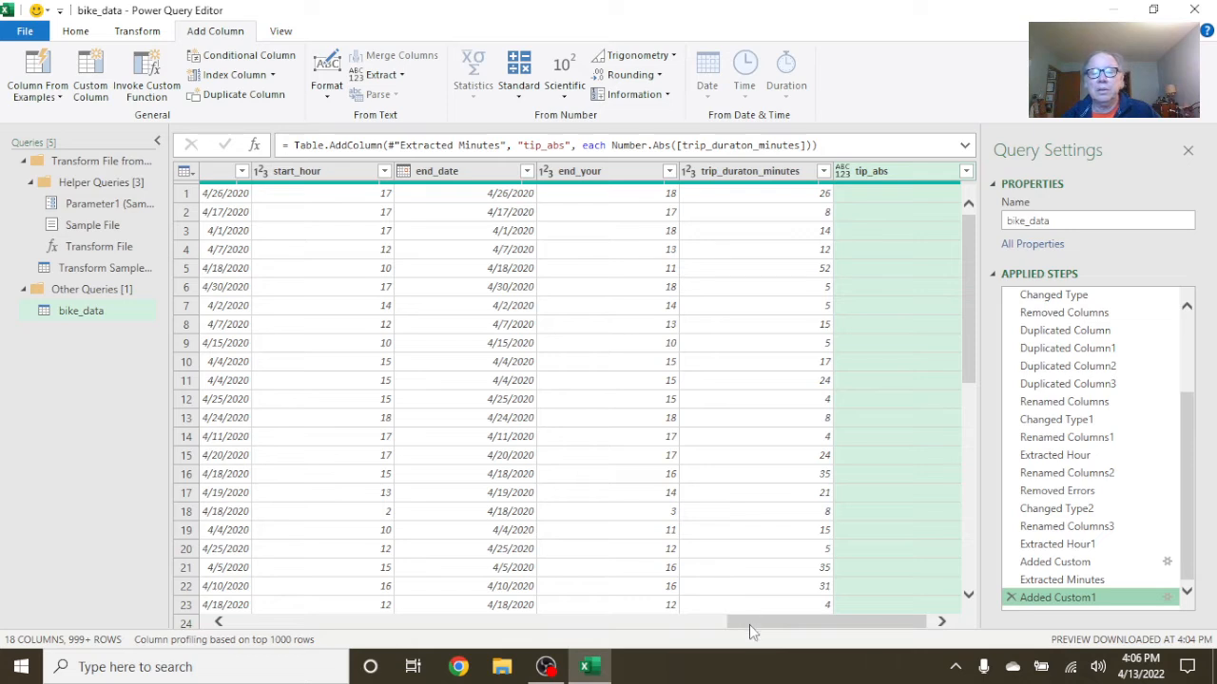
drag(749, 624, 706, 628)
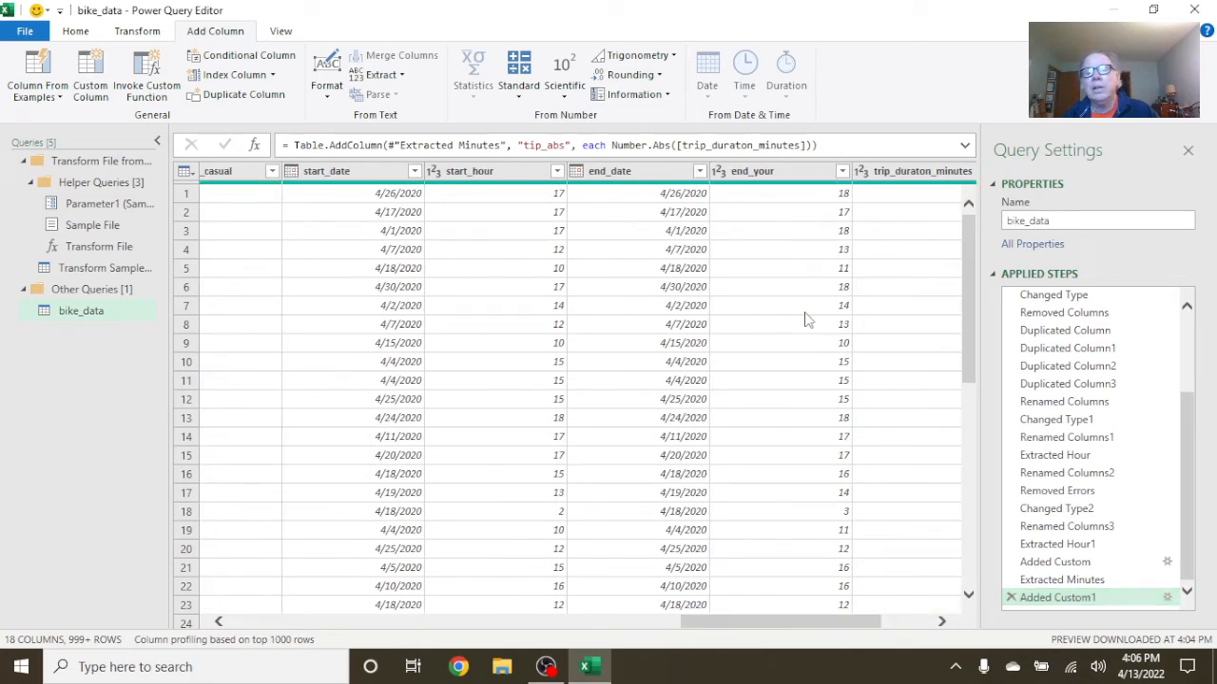
drag(834, 627, 872, 639)
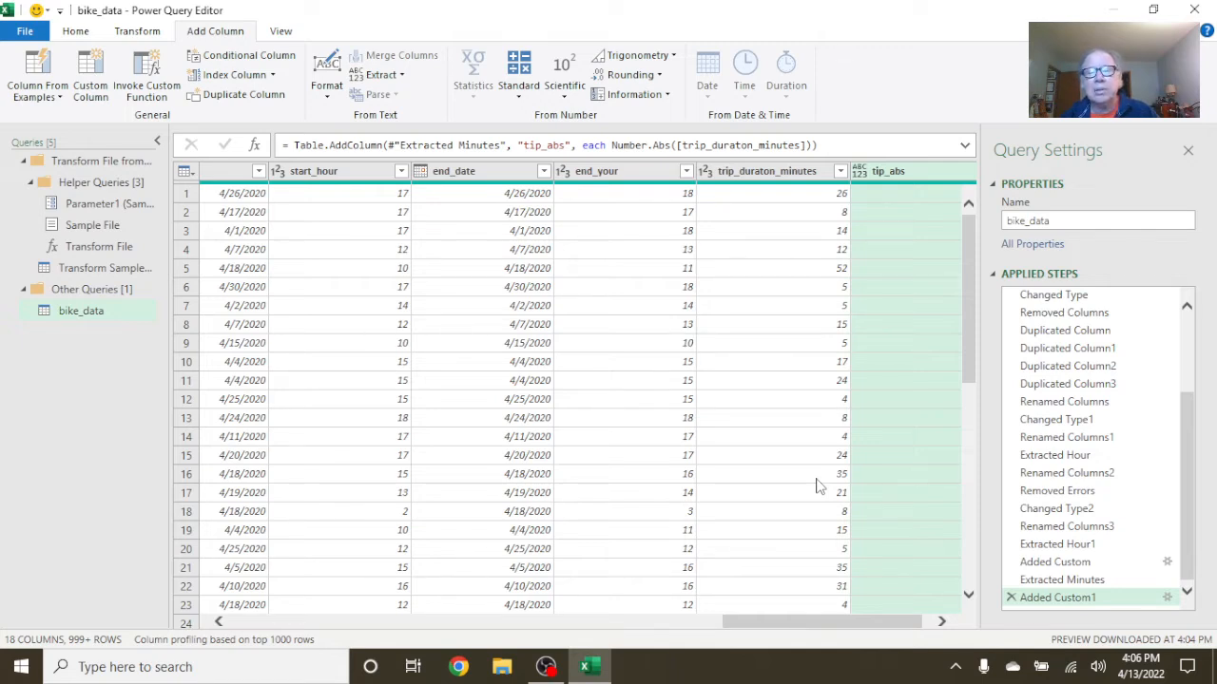
click(601, 173)
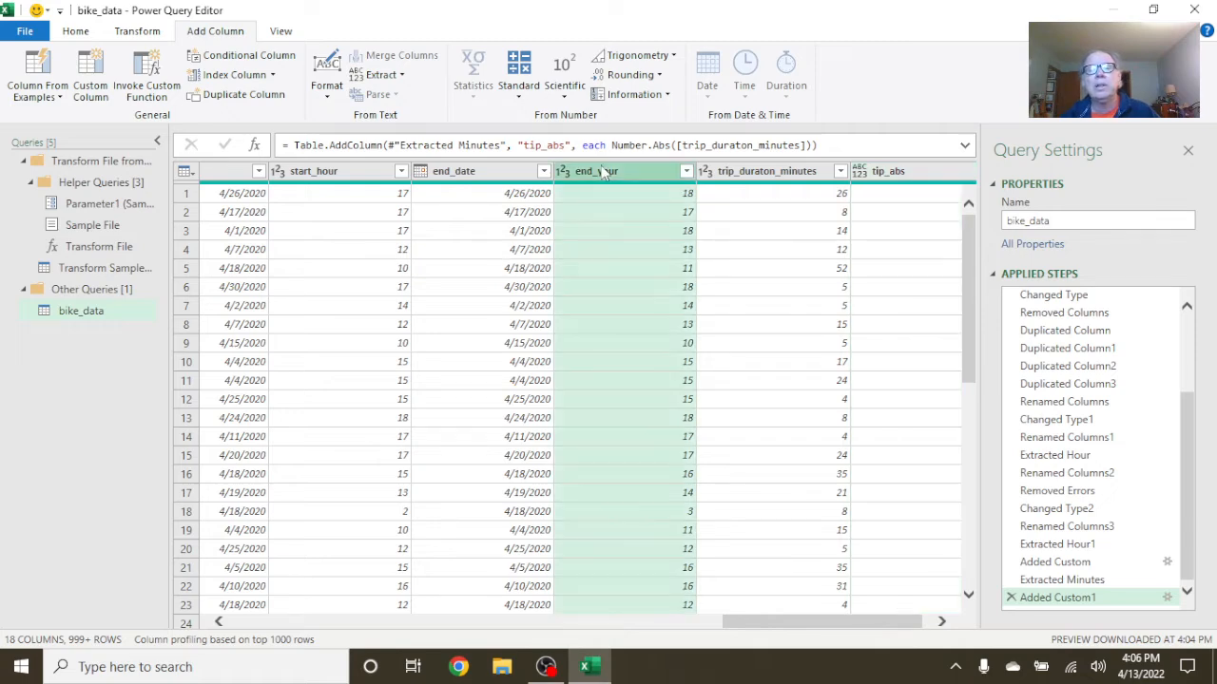
right_click(603, 173)
click(676, 202)
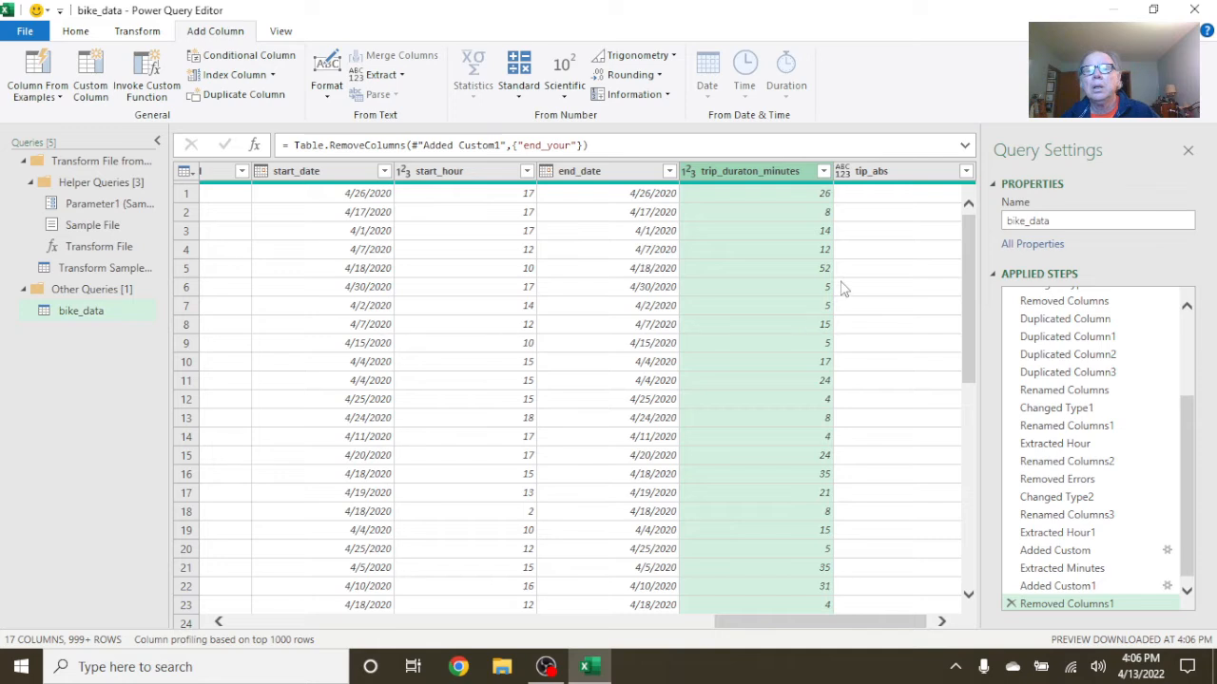
click(939, 623)
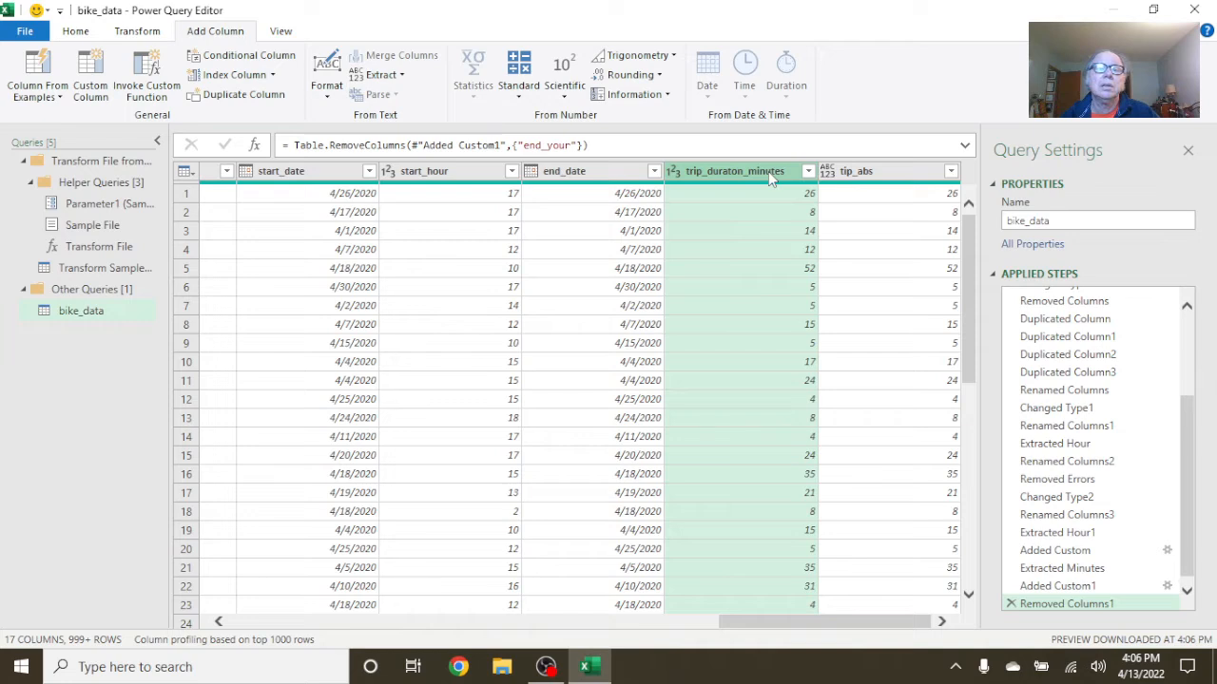
click(1009, 602)
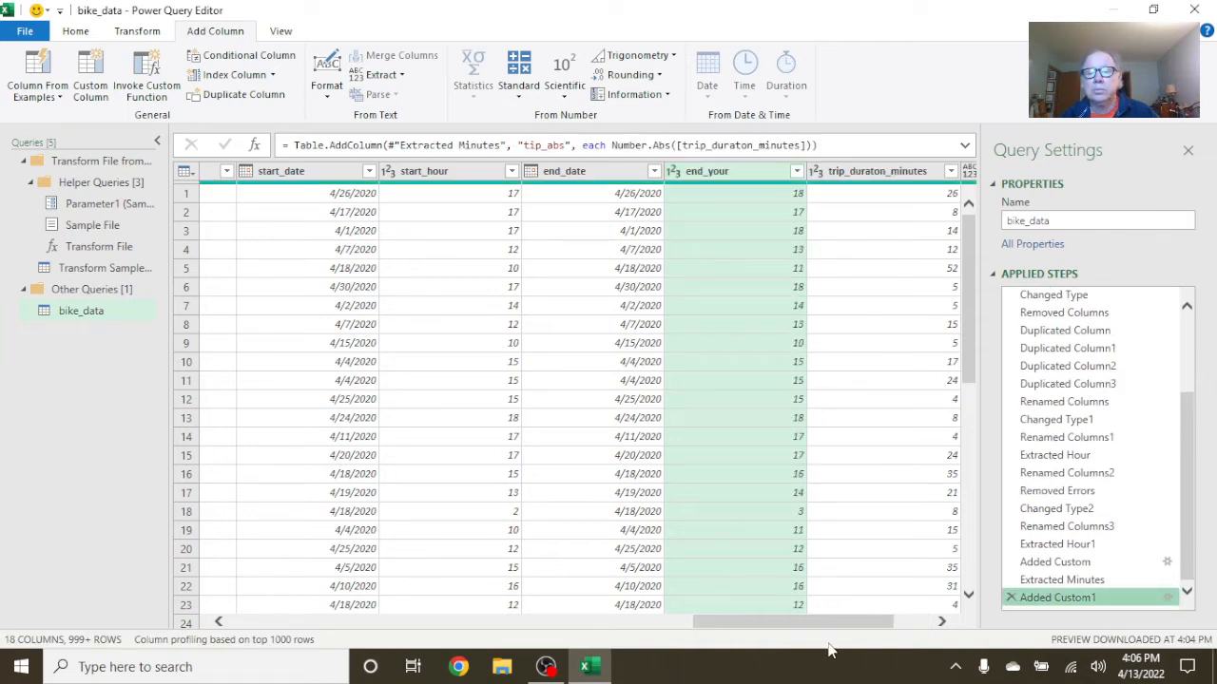
Remove the original trip_duraton_minutes column from the bike_data query
drag(835, 623, 902, 635)
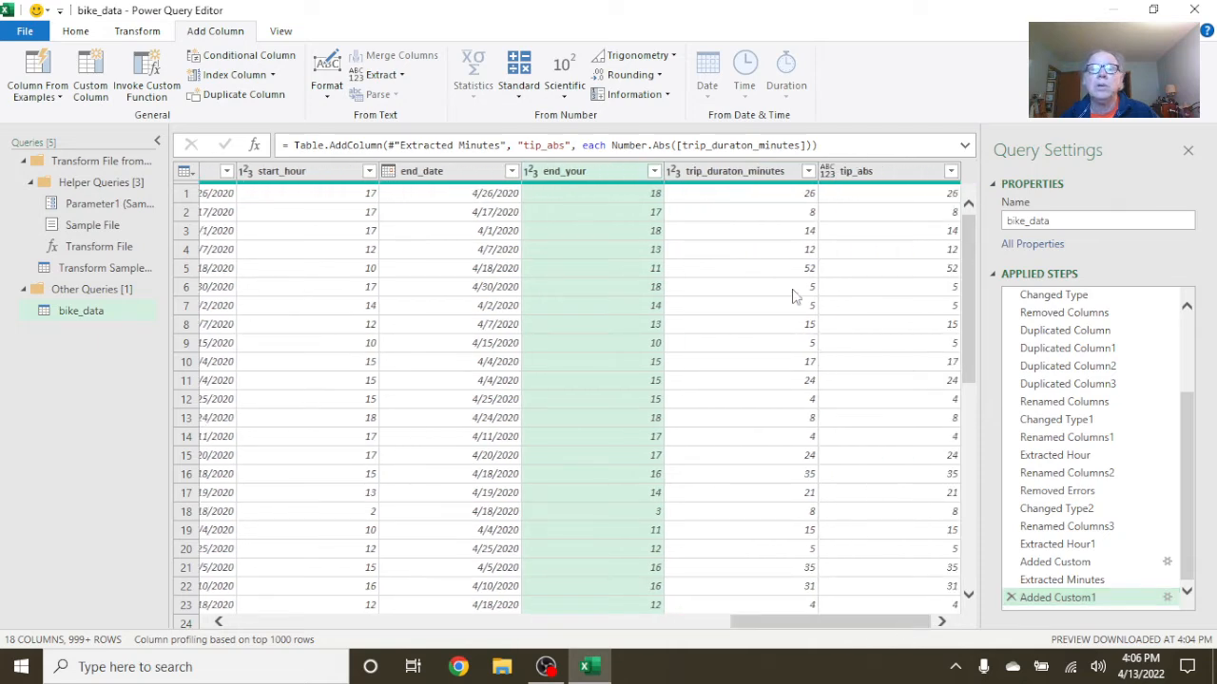
click(746, 181)
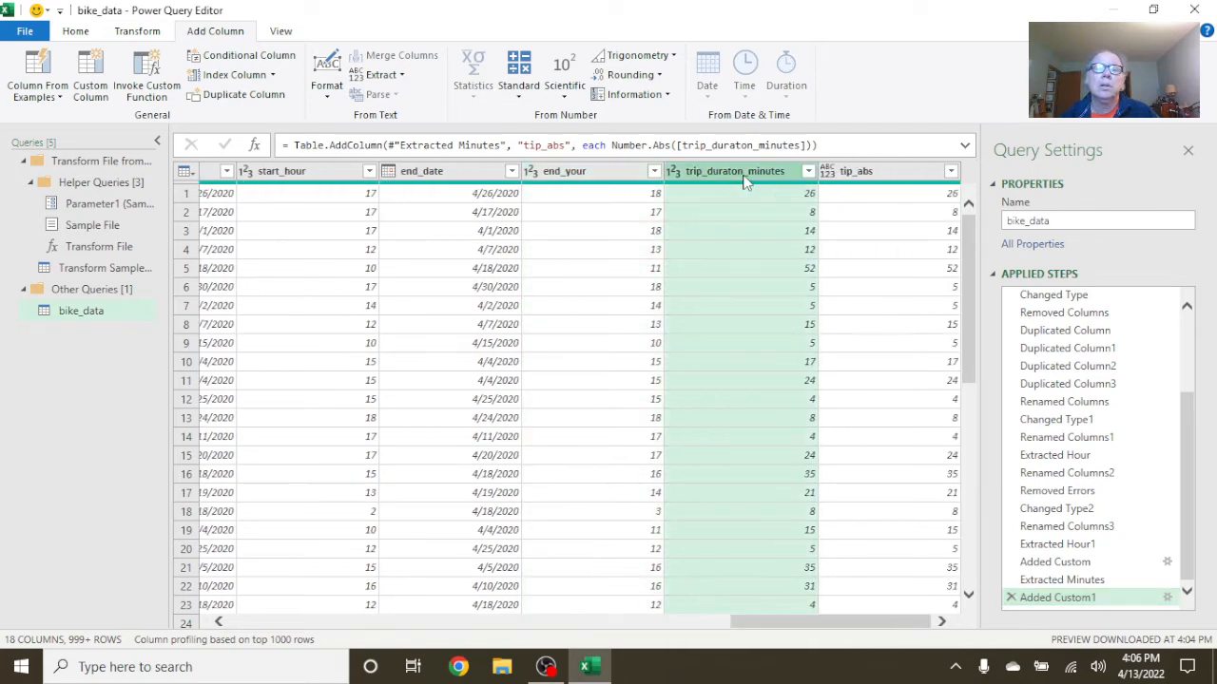
right_click(747, 180)
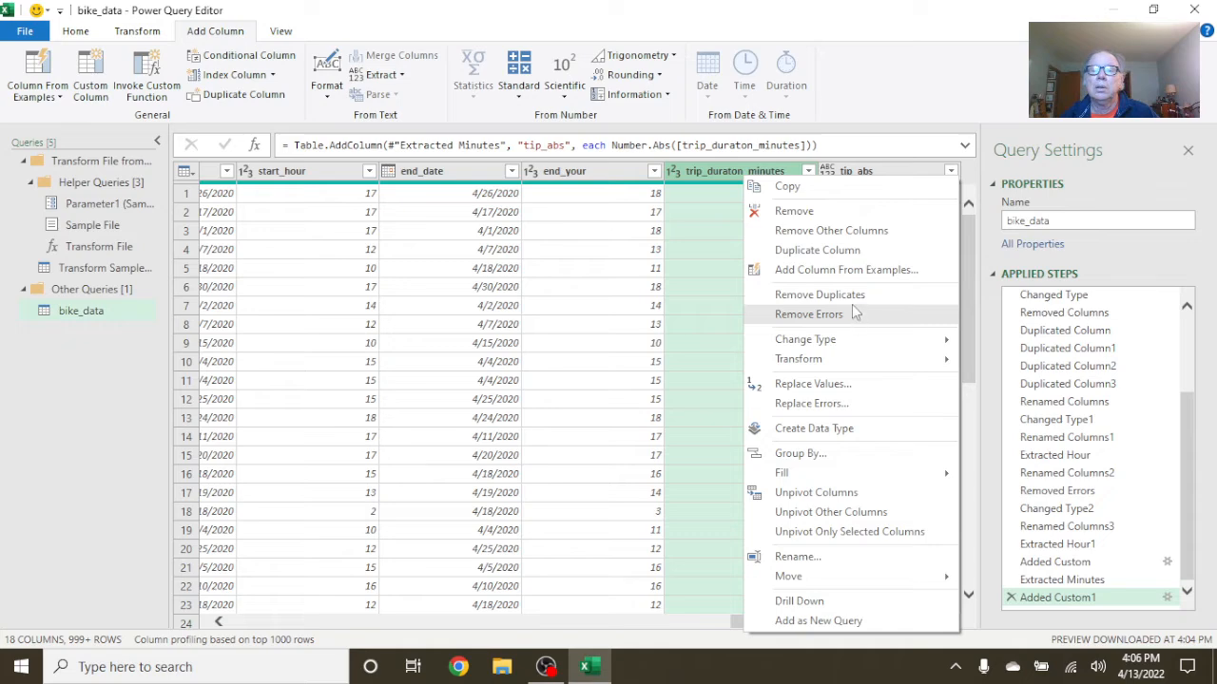
click(852, 210)
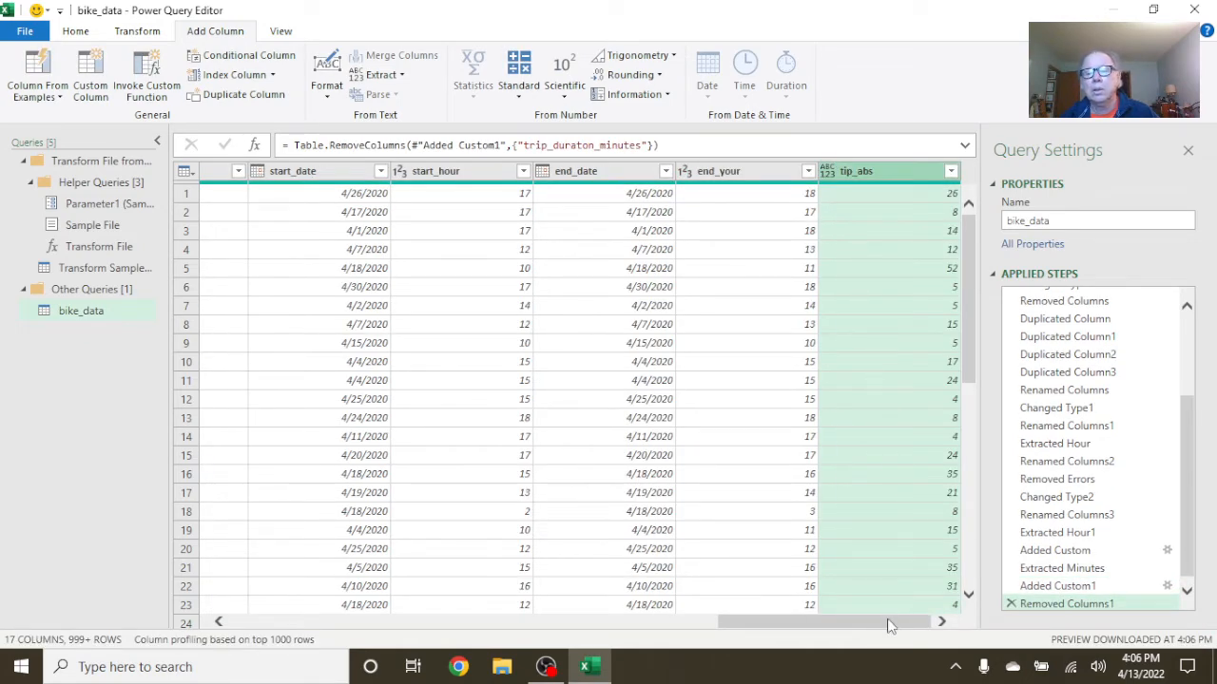
Rename the tip_abs column as trip_duration_minutes
double_click(875, 177)
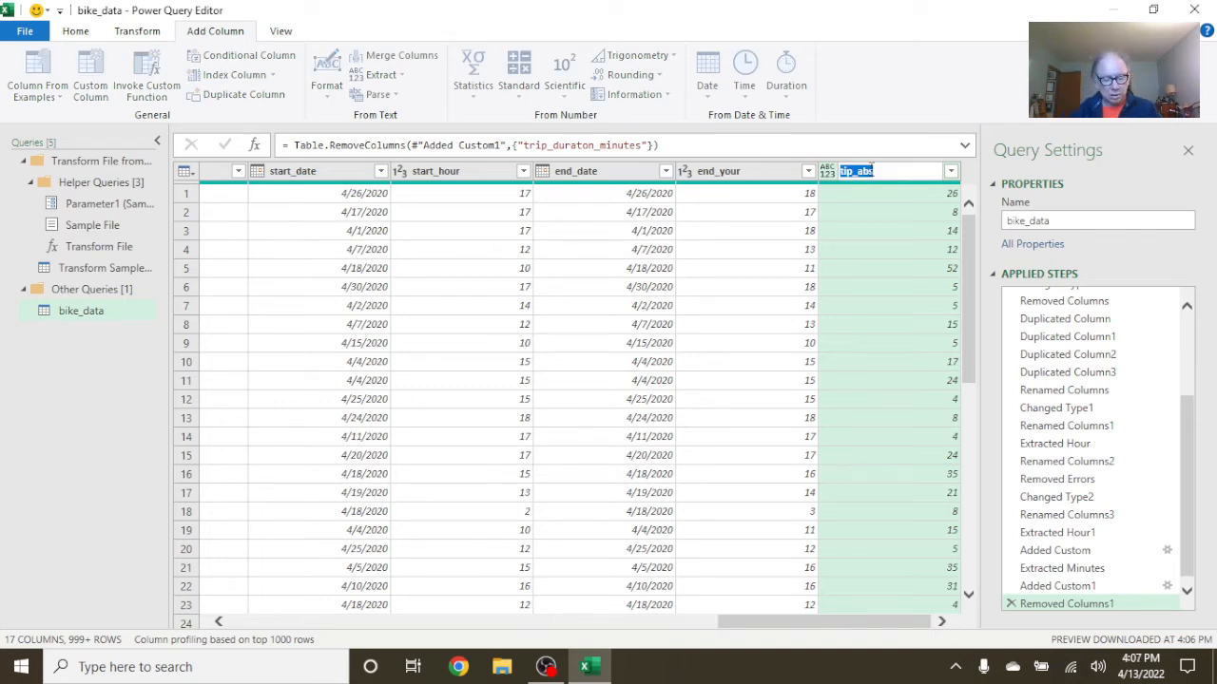
text(trip_)
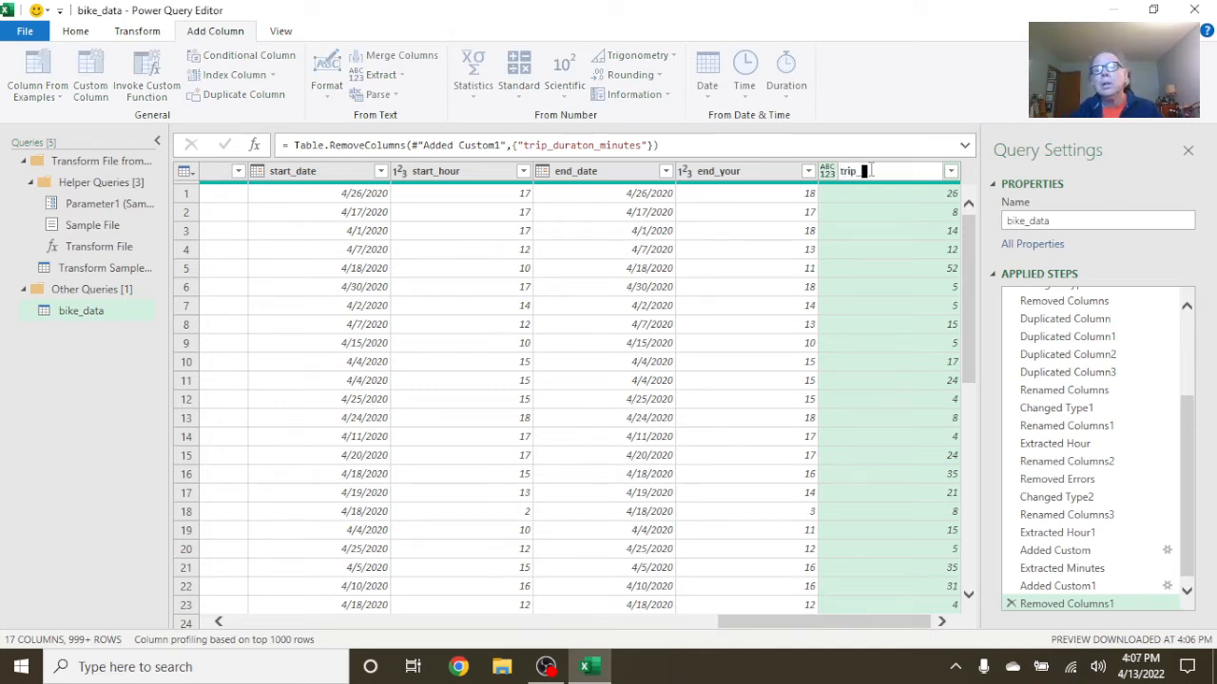
text(duratio)
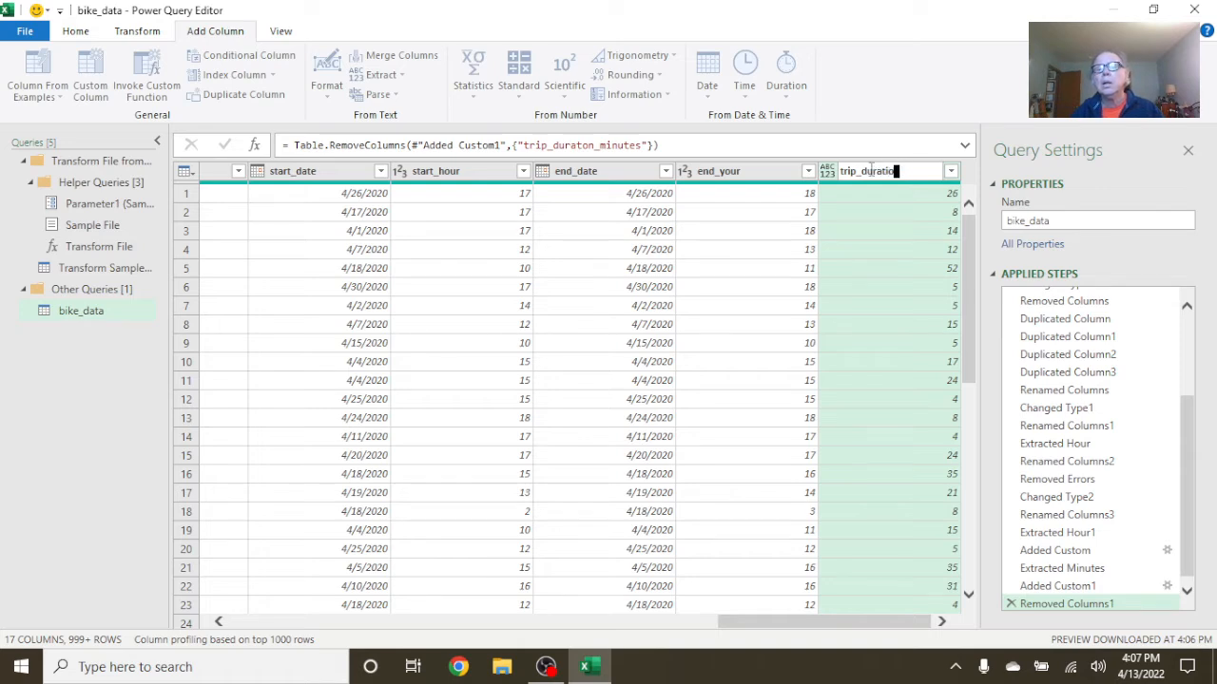
text(n_min)
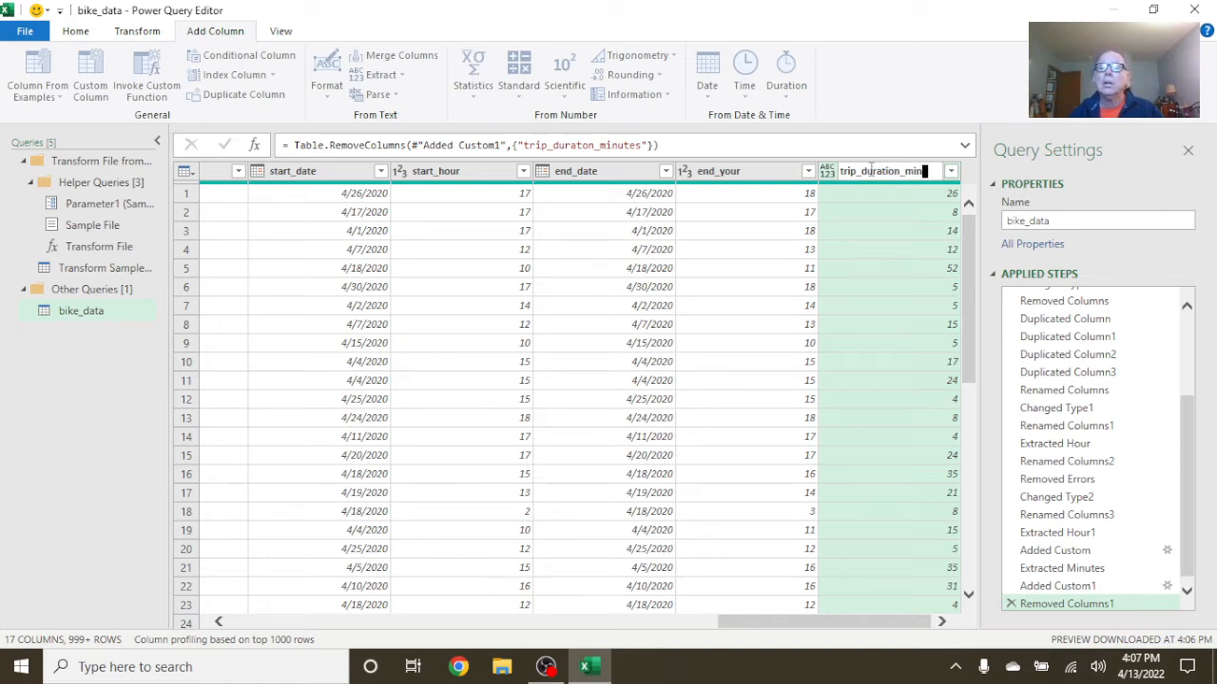
text(utes)
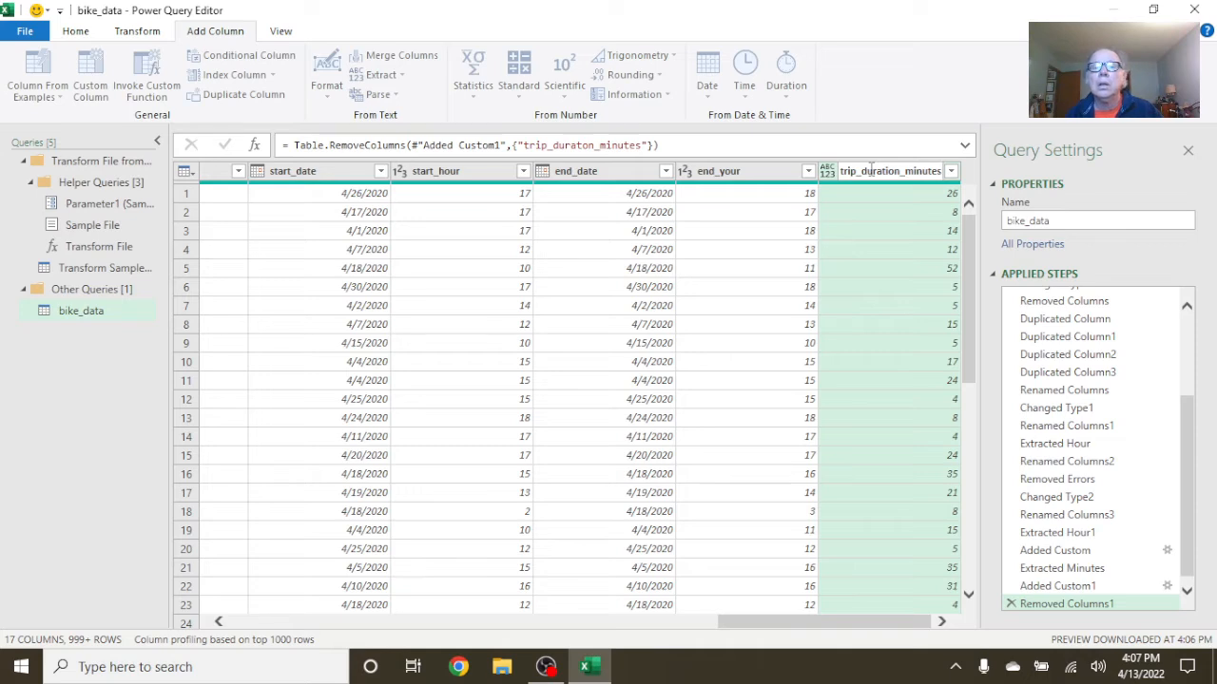
key(Return)
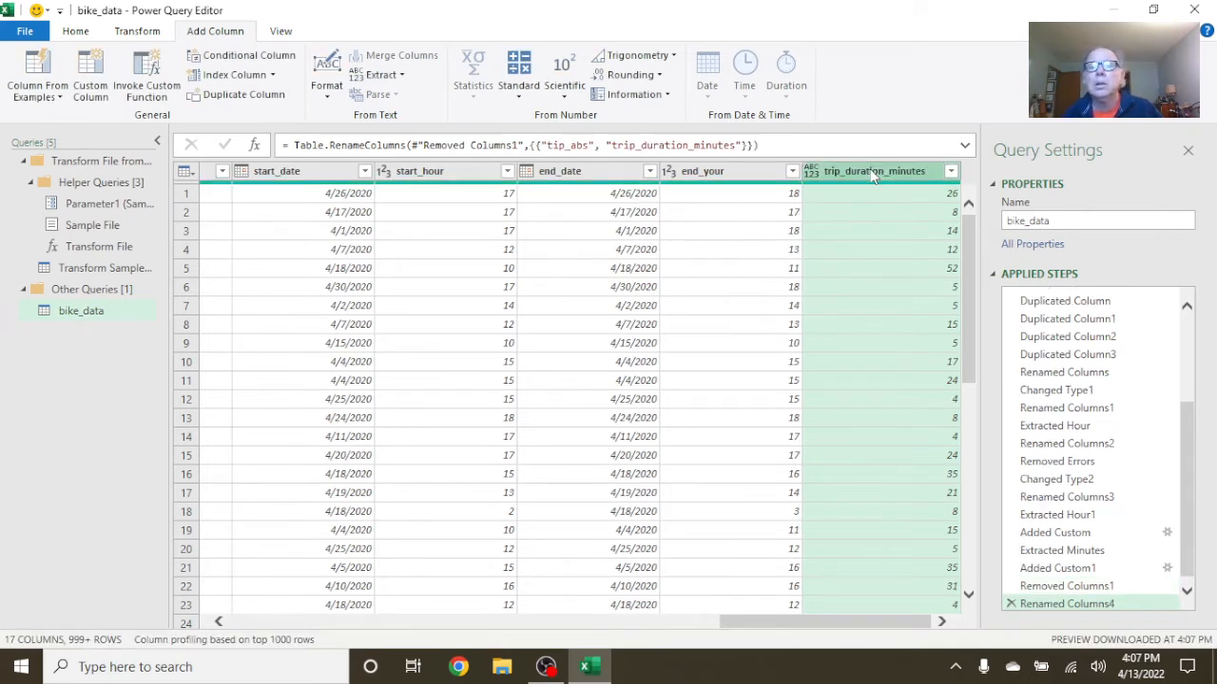
Retype the last part of the end_your column name as your
click(709, 173)
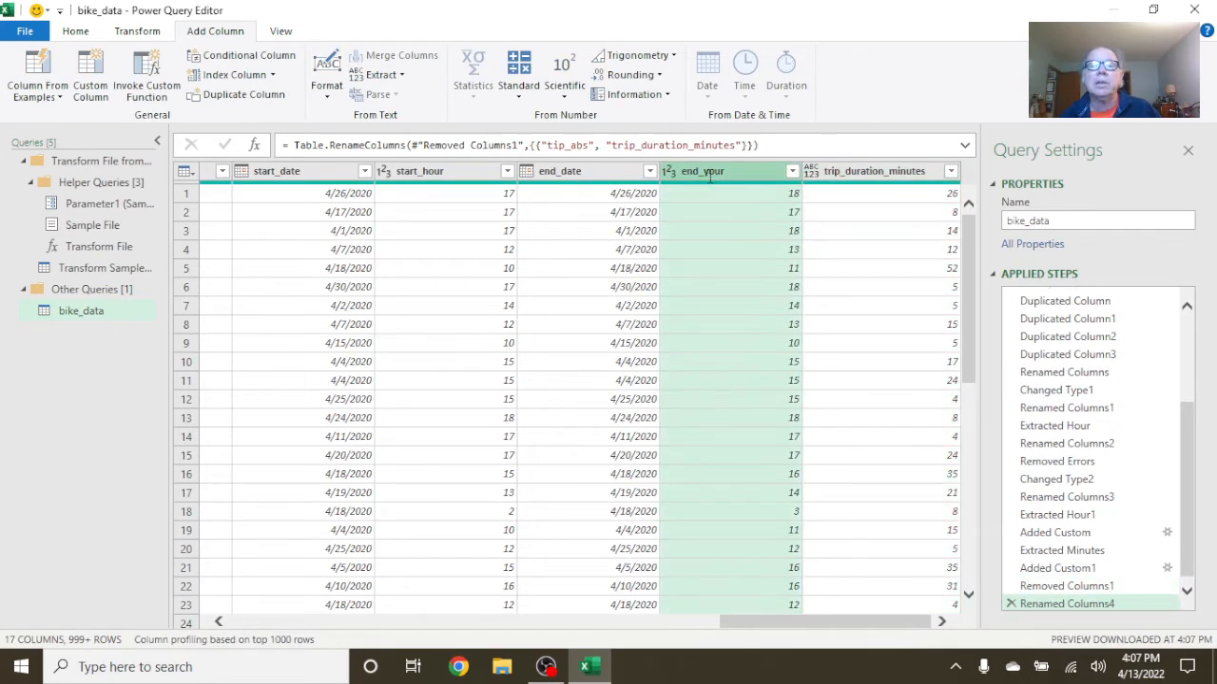
double_click(709, 174)
click(732, 176)
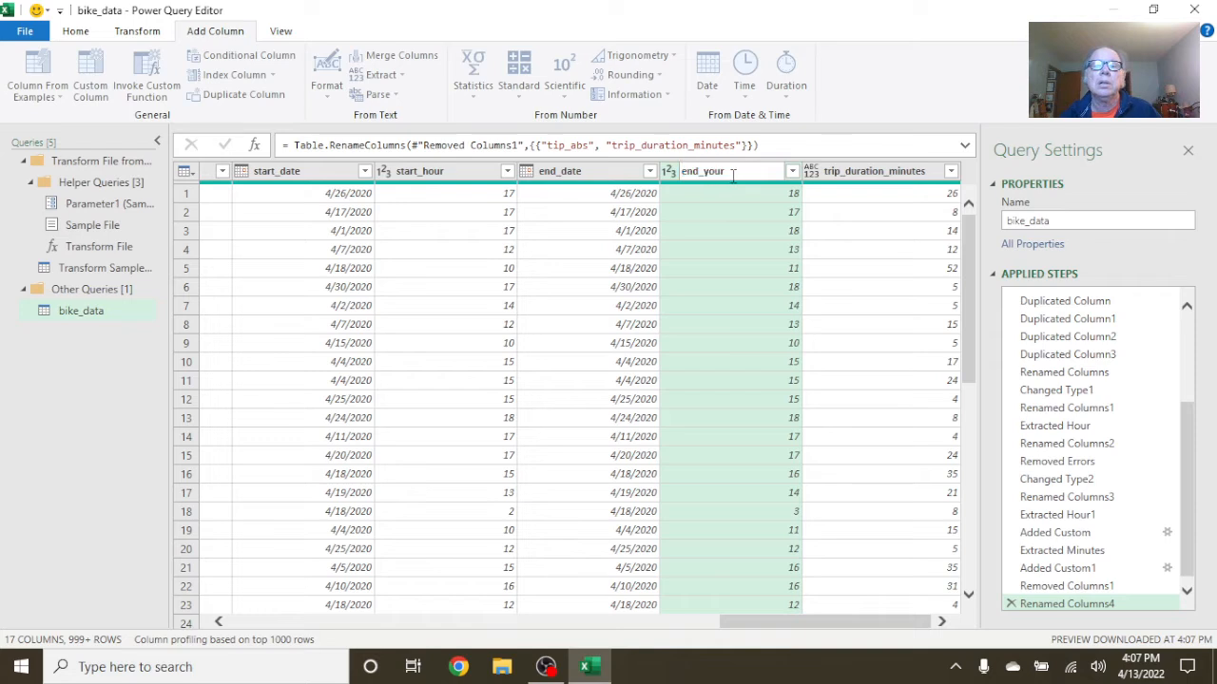
key(BackSpace)
key(BackSpace)
key(BackSpace)
key(BackSpace)
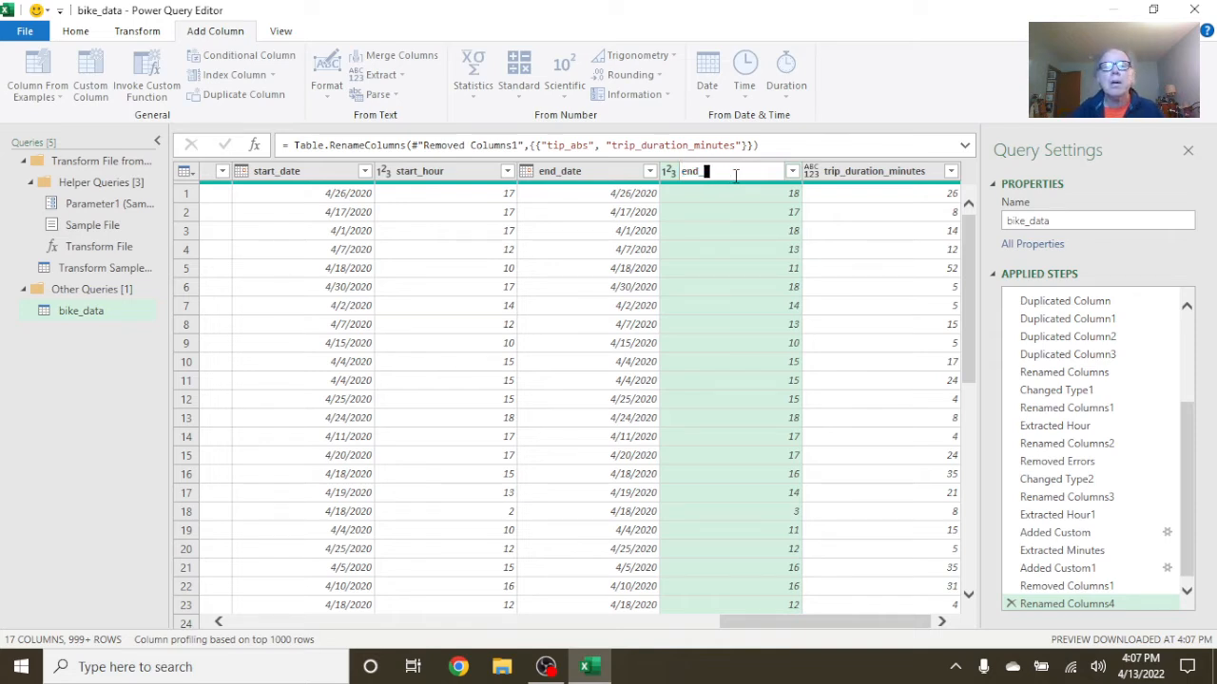
text(your)
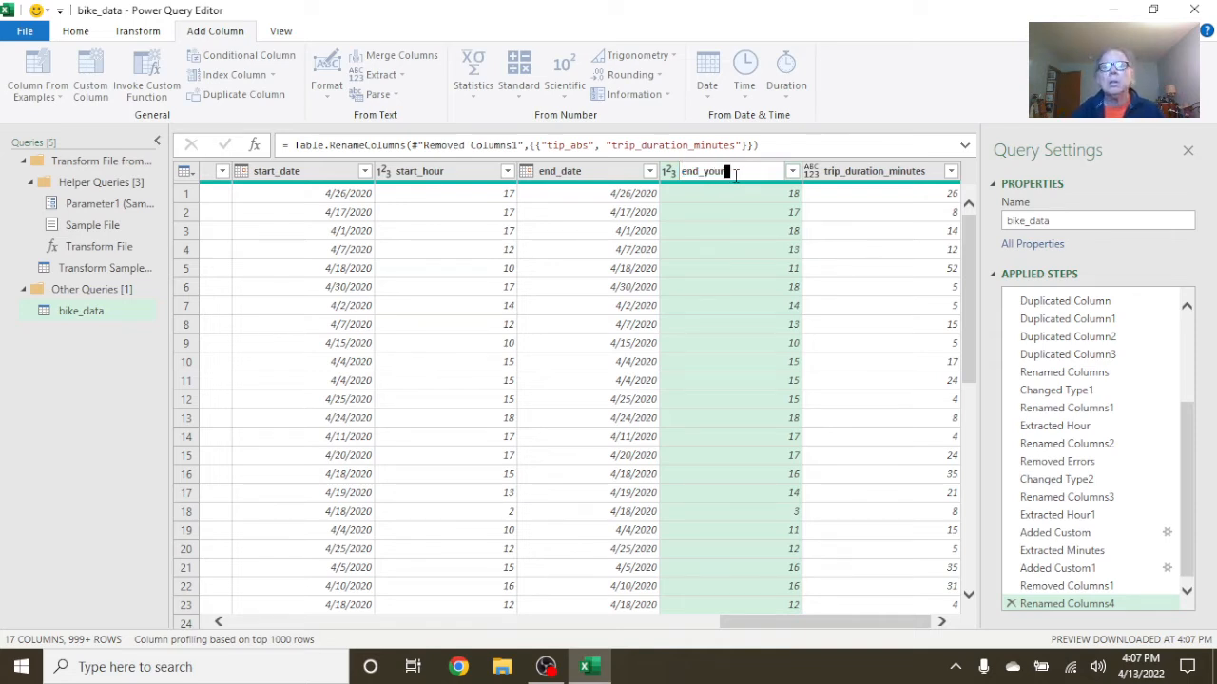
key(Return)
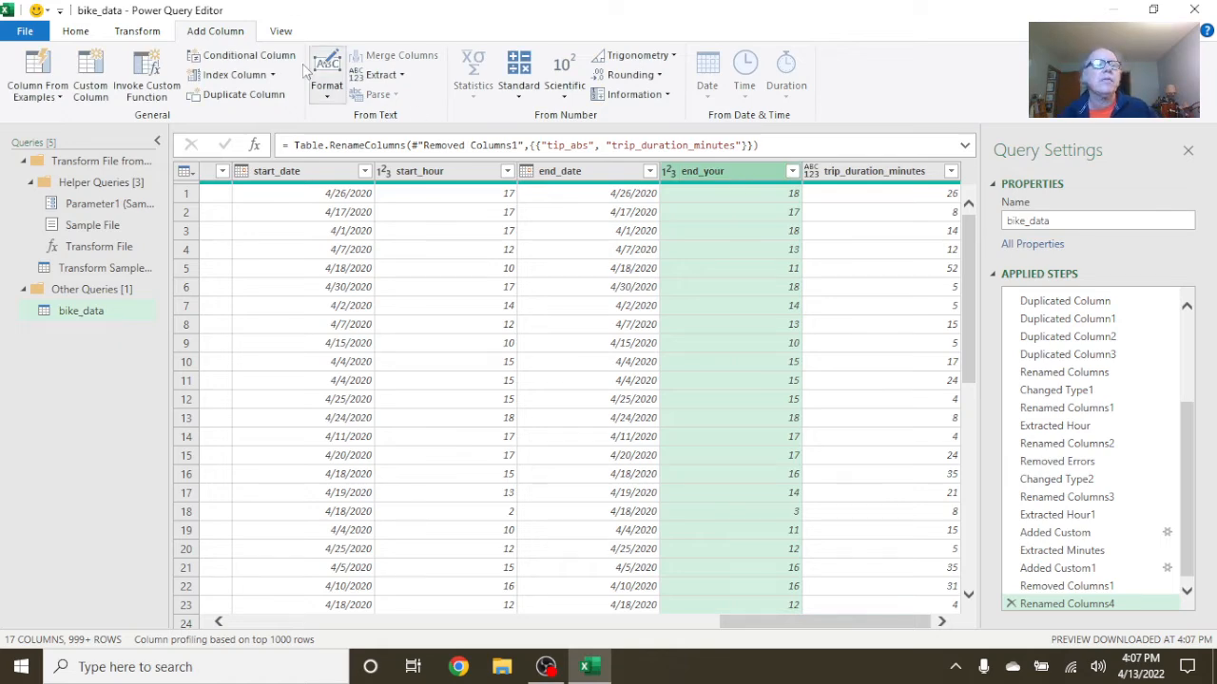
Close the query editor and load the bike_data query into the workbook as a connection only
click(75, 31)
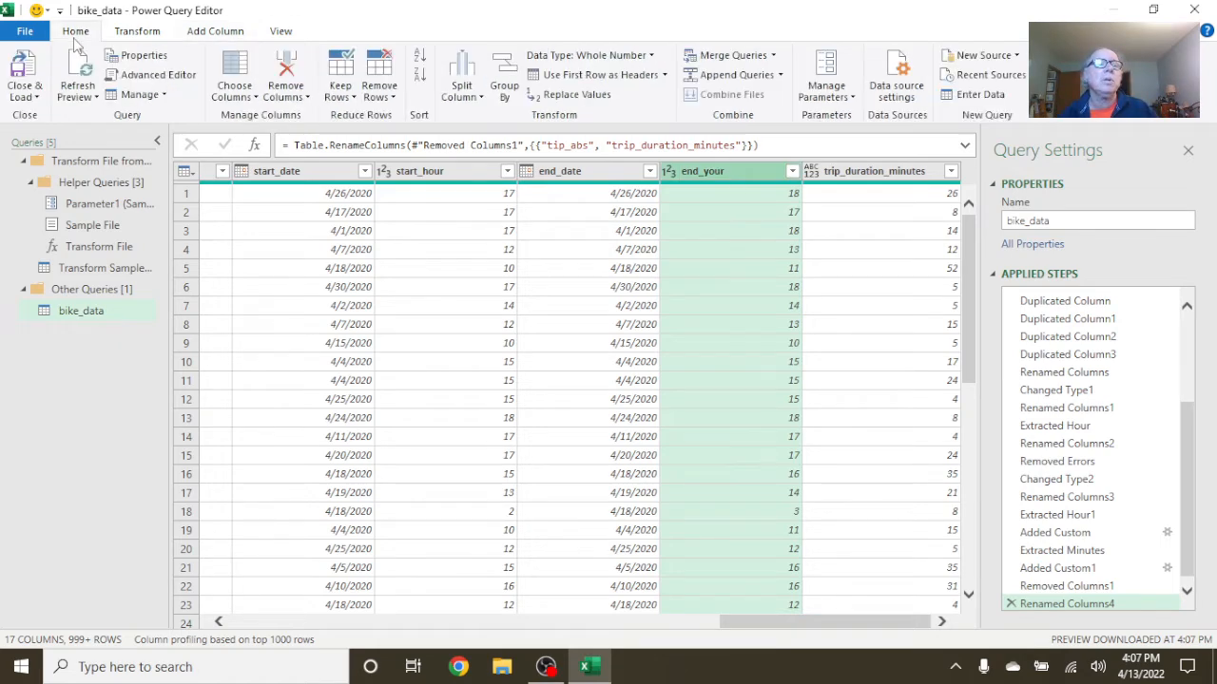
click(26, 93)
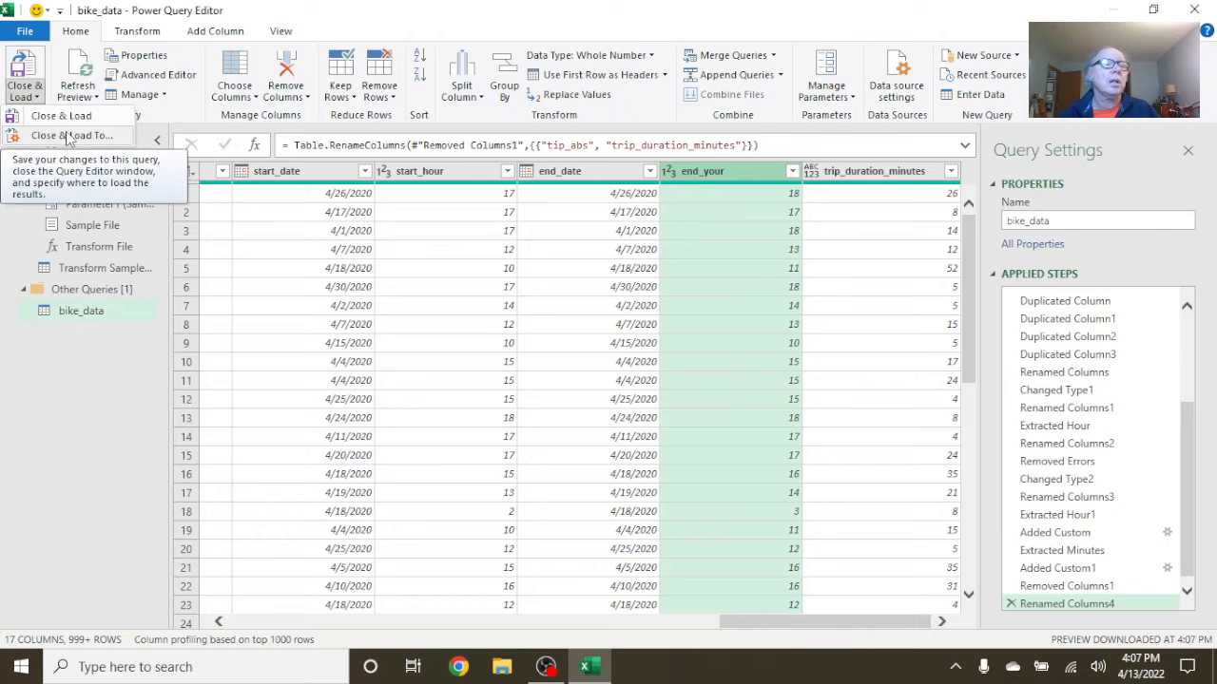
click(71, 136)
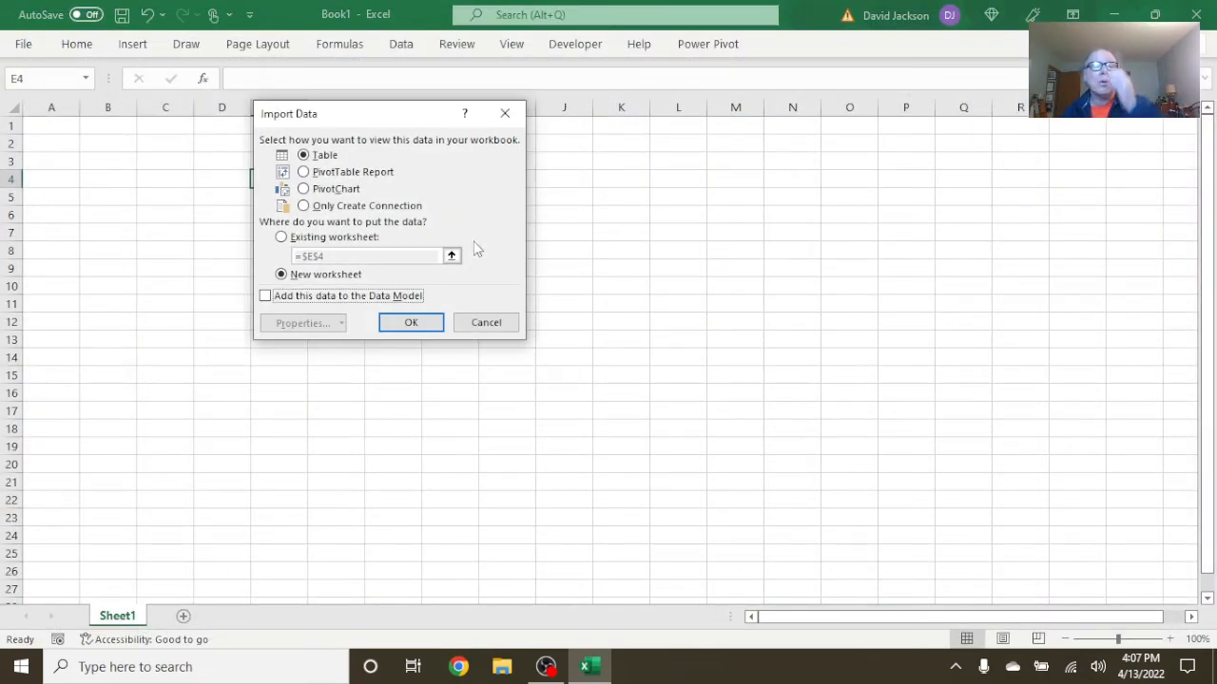
click(306, 207)
click(418, 324)
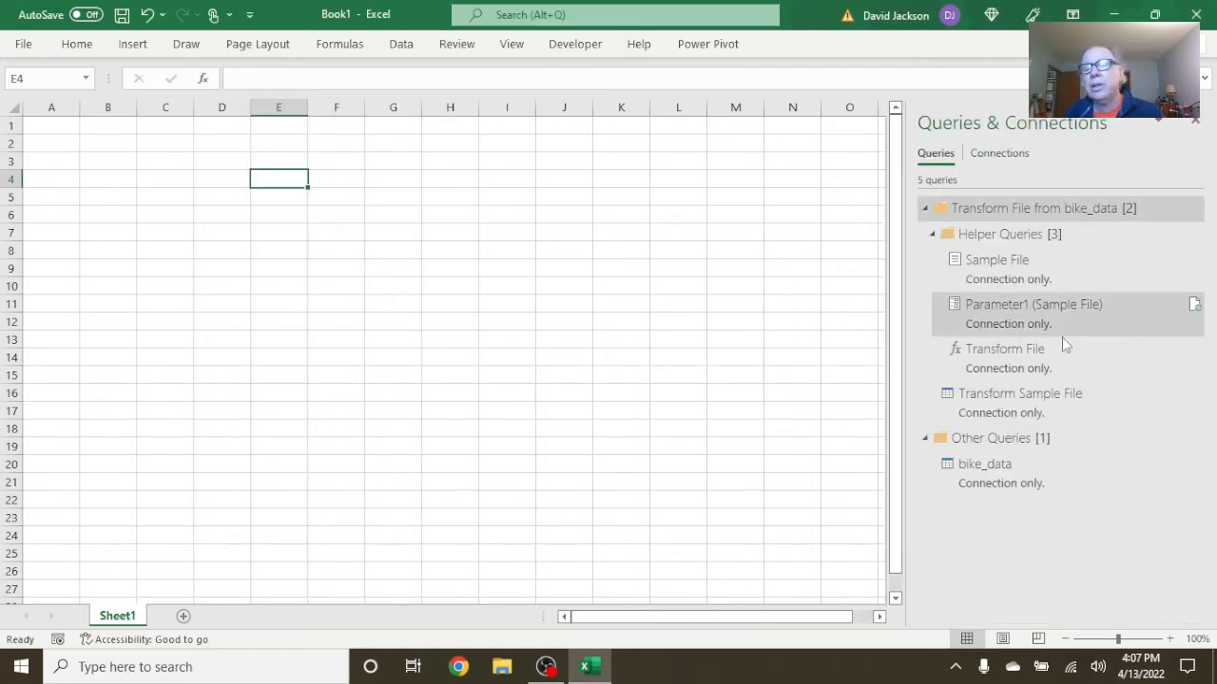
mouse_move(970, 366)
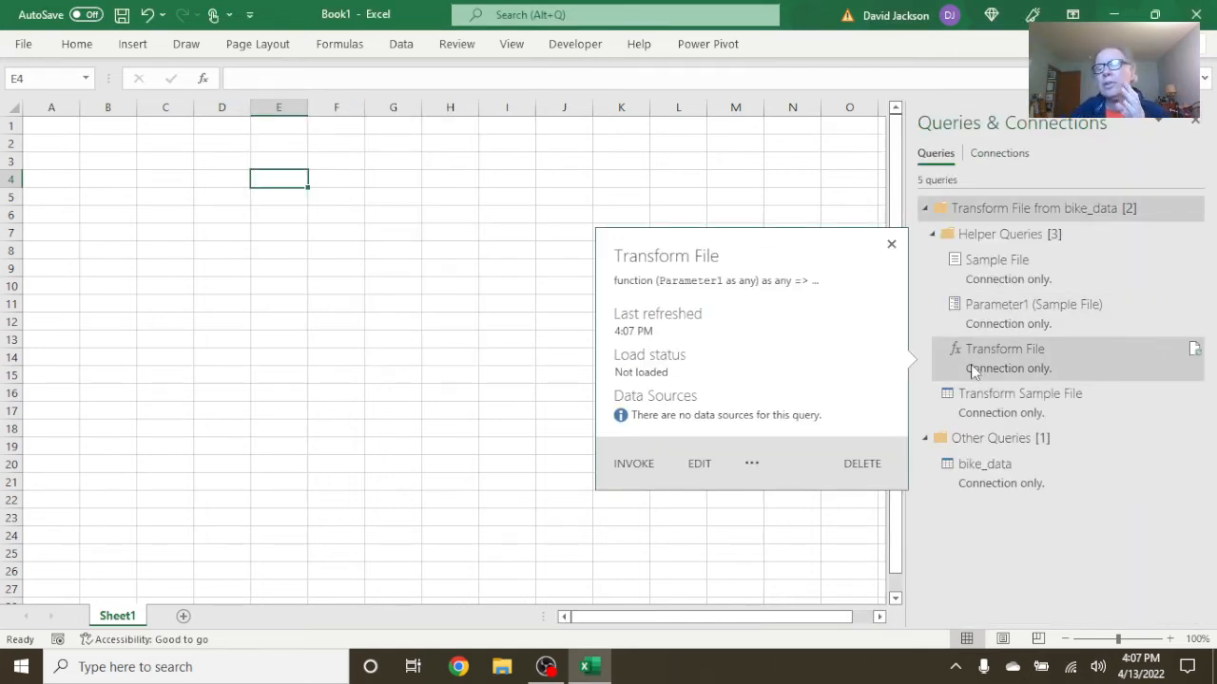
mouse_move(1092, 404)
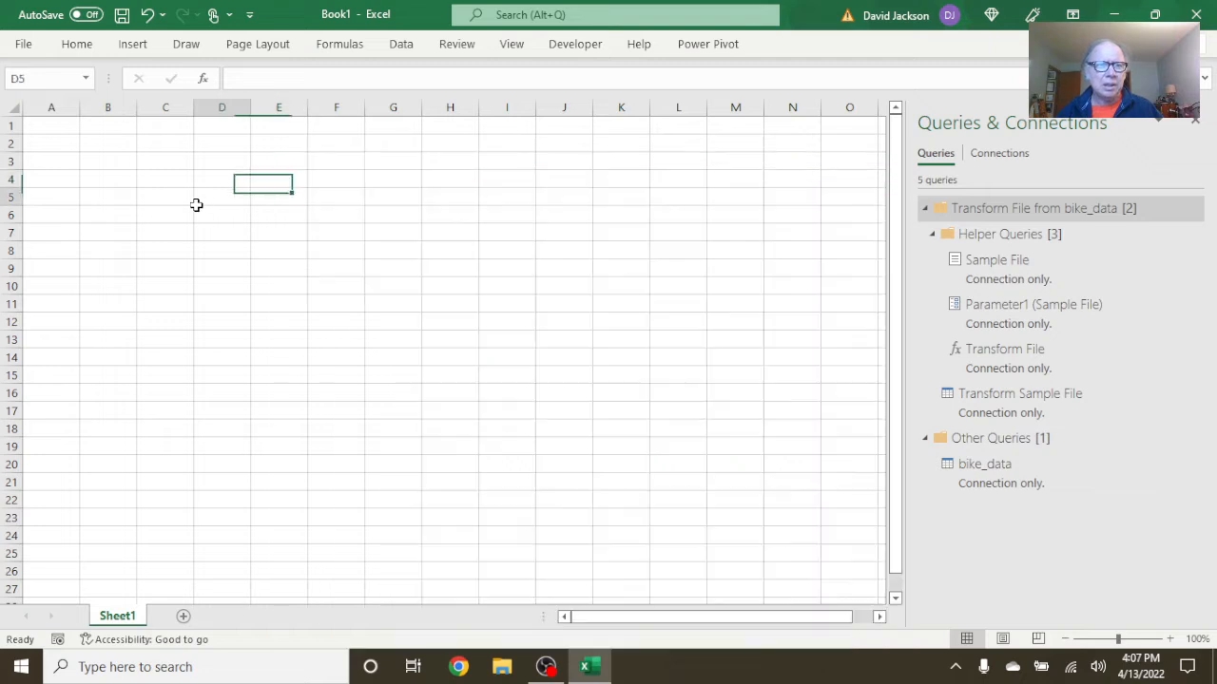
click(198, 202)
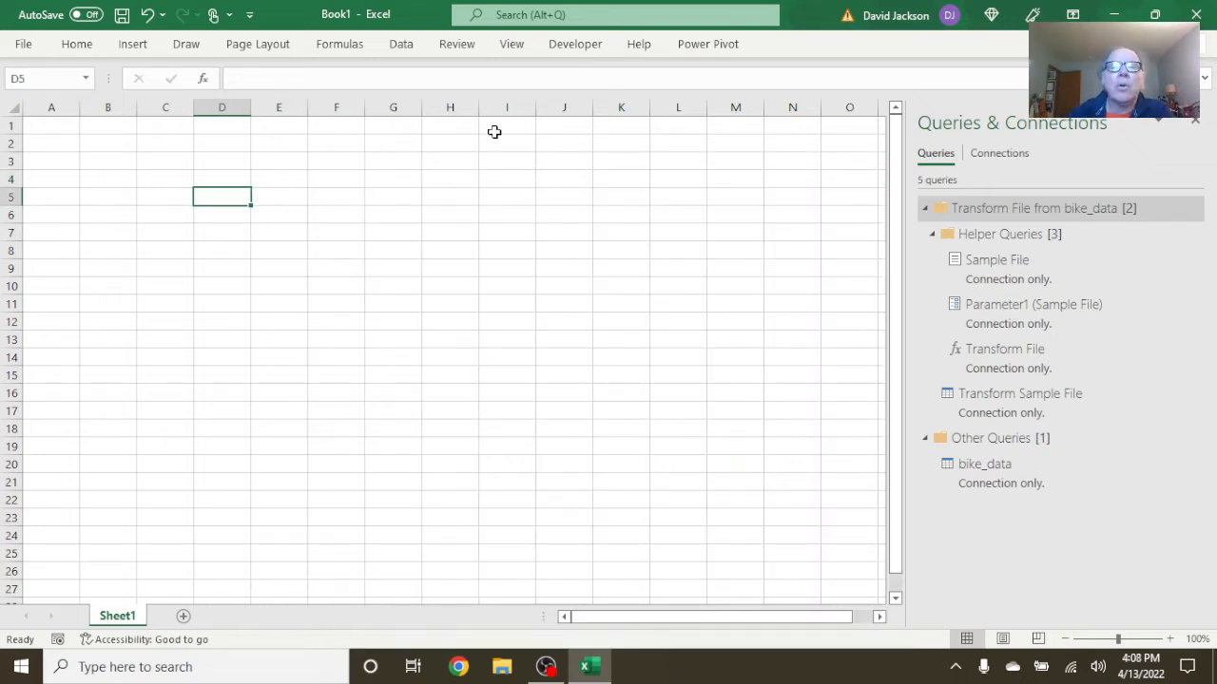
Create a PivotTable on a new worksheet from the external connection Query - bike_data
click(1195, 121)
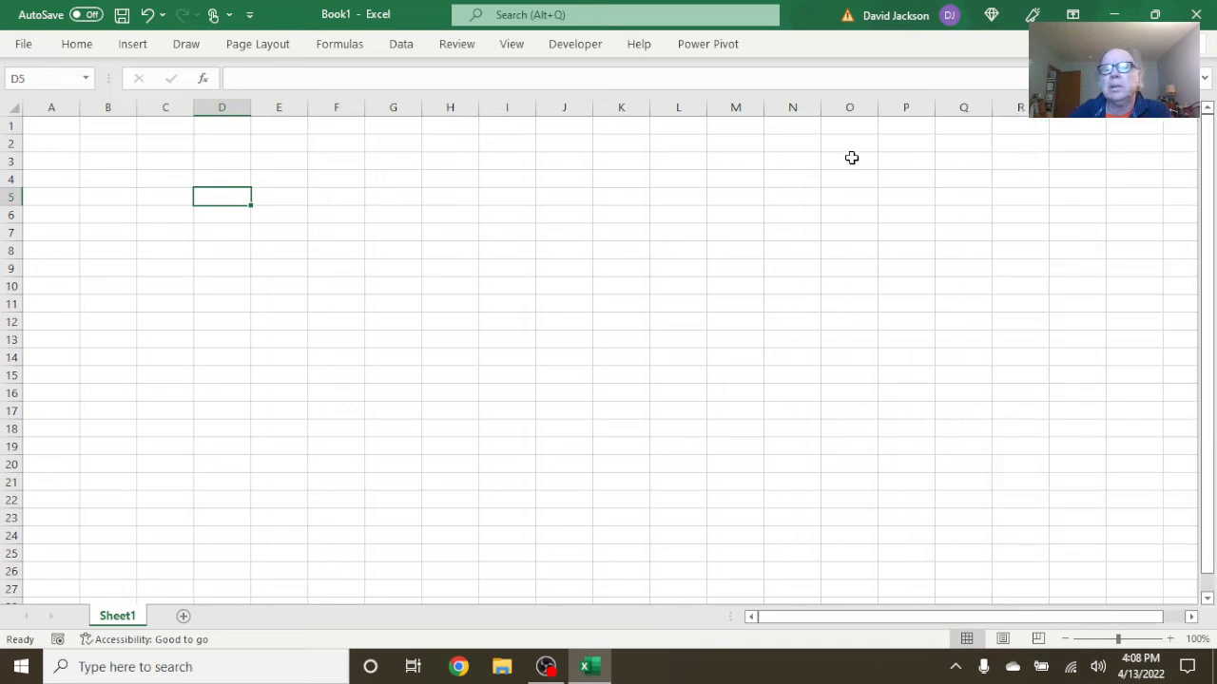
click(132, 45)
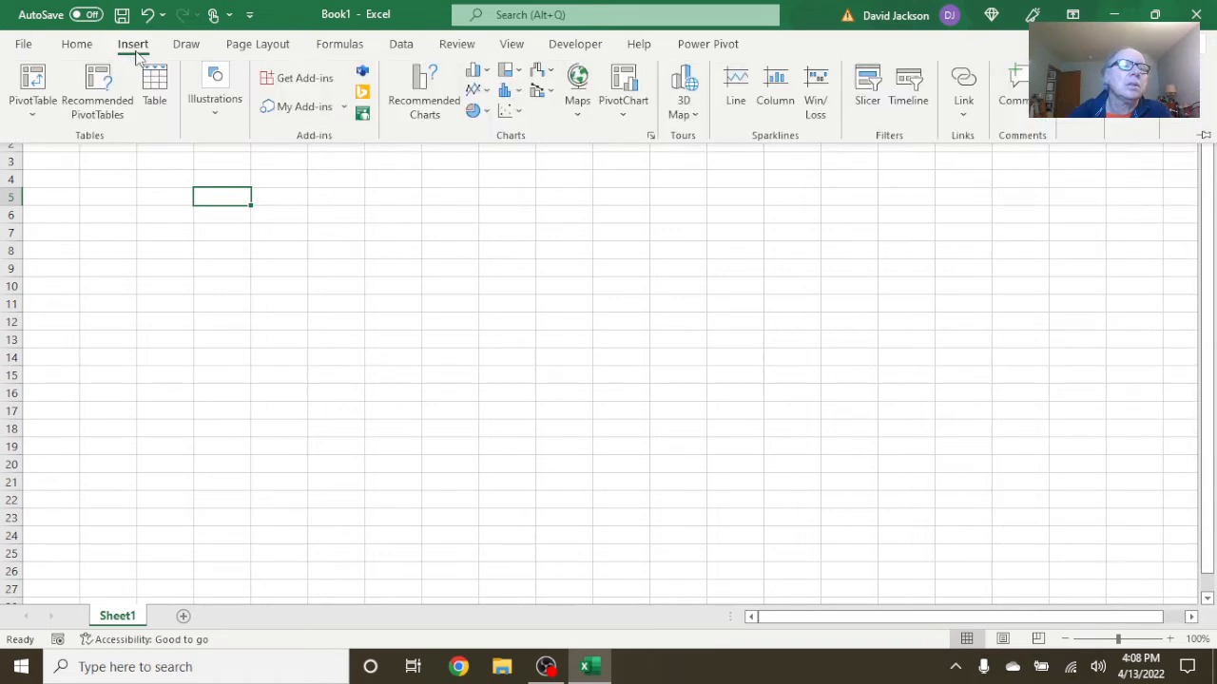
click(33, 95)
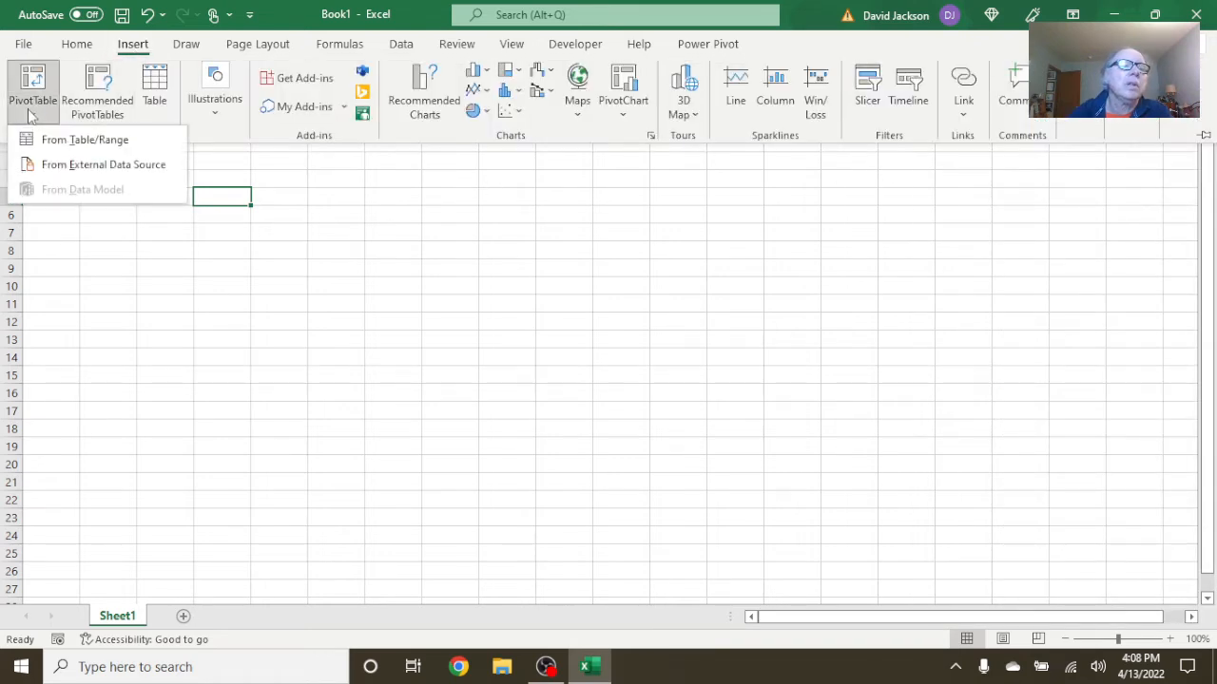
click(68, 169)
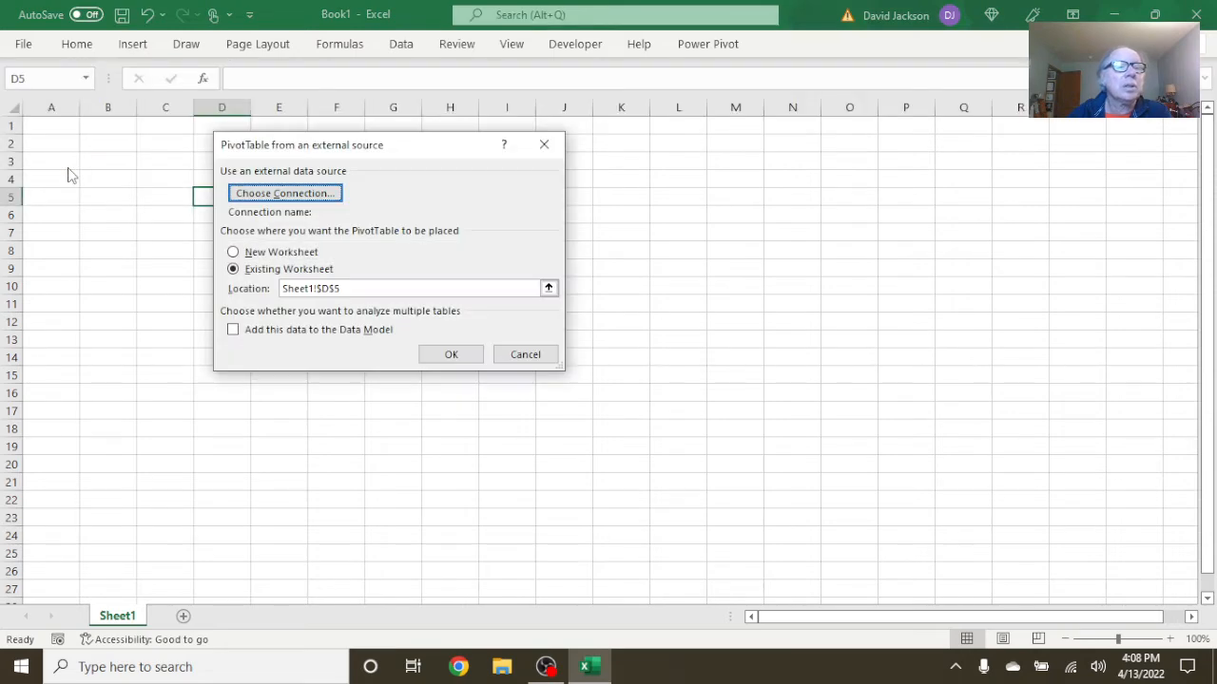
click(295, 198)
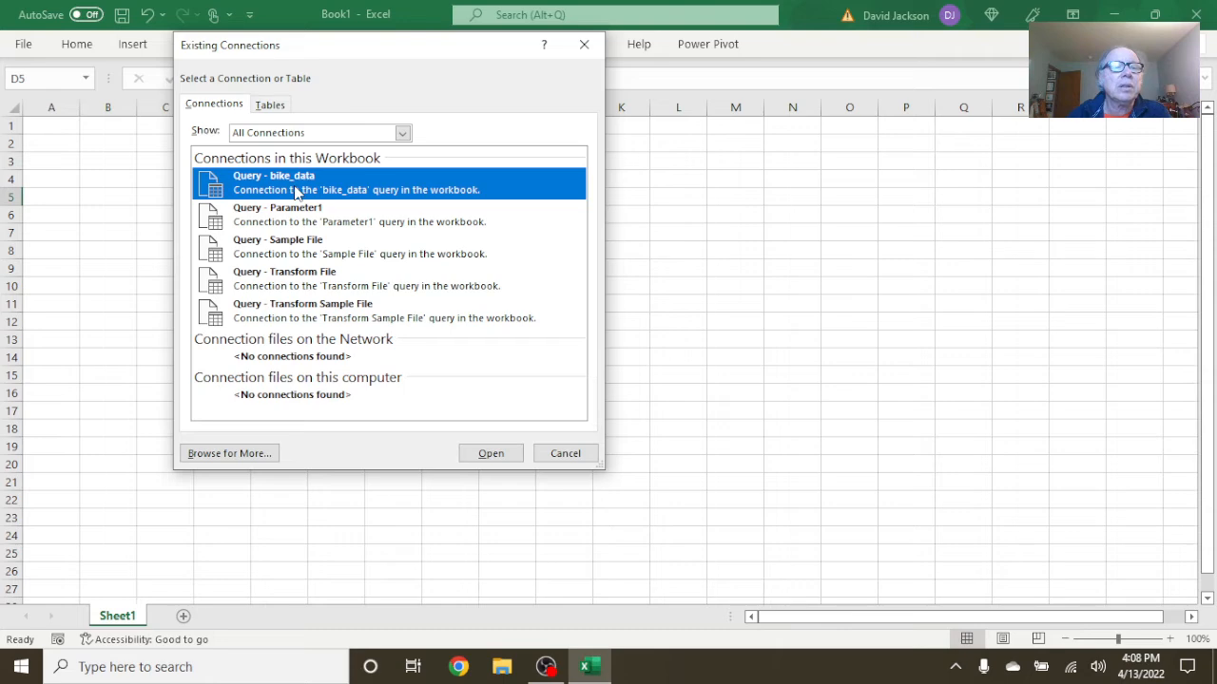
click(484, 453)
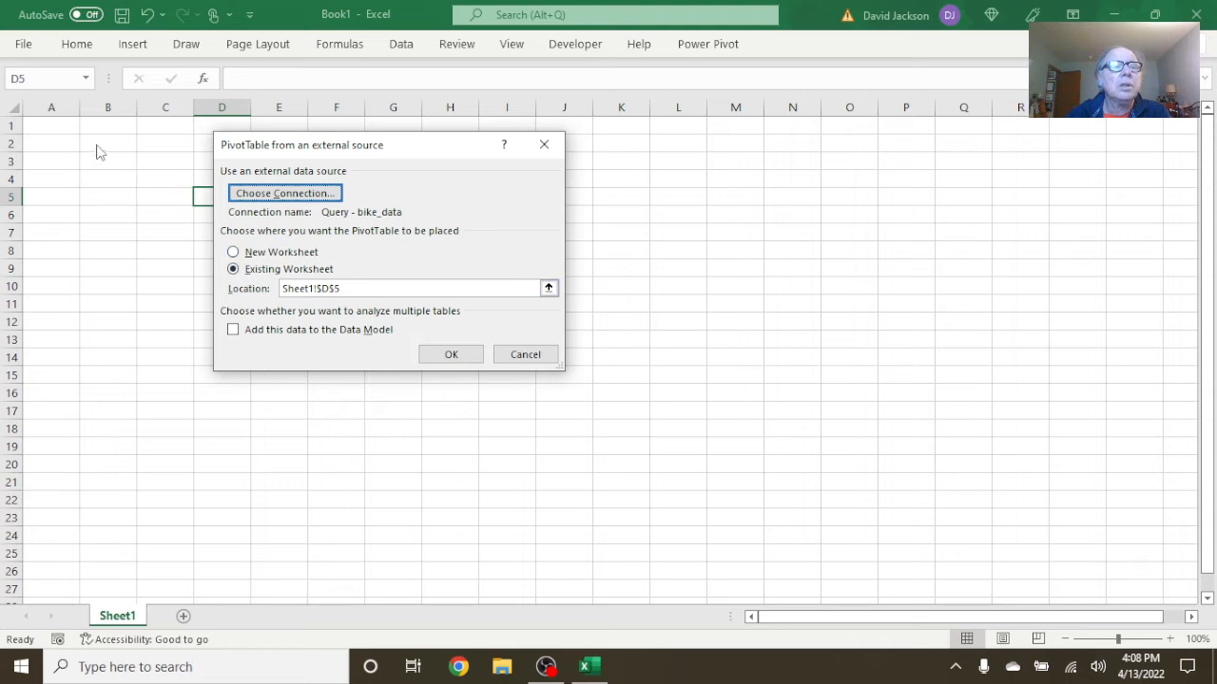
click(234, 251)
click(435, 356)
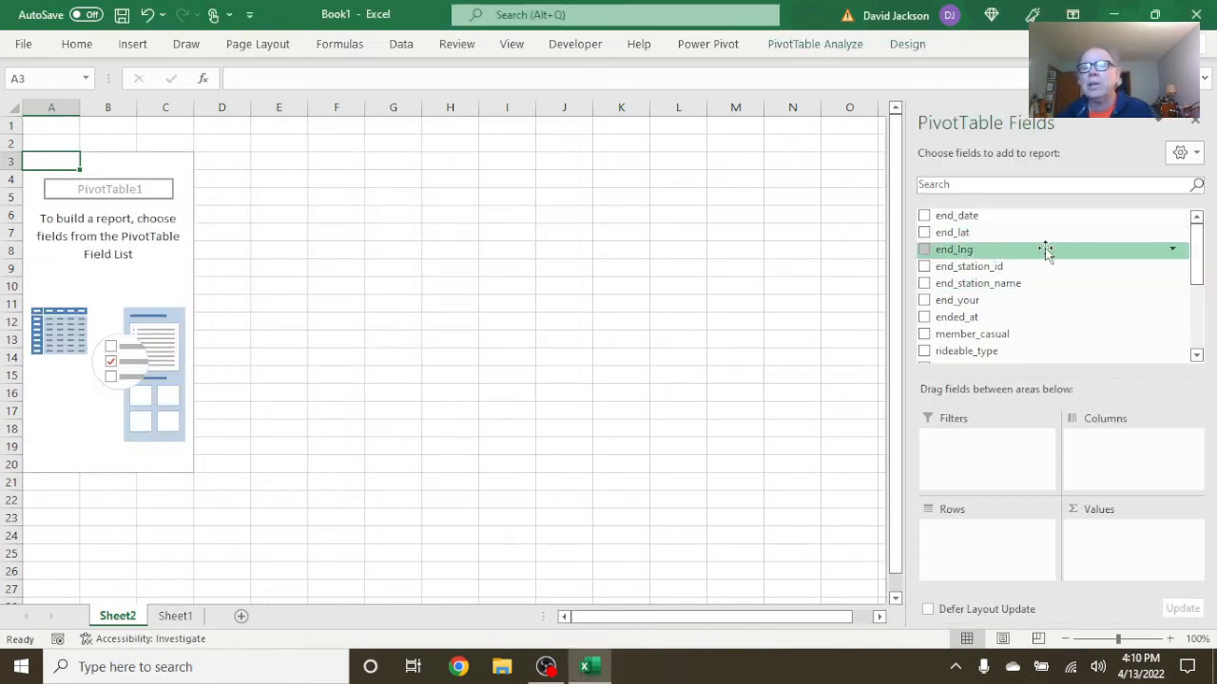
Add the start_date field to the PivotTable's rows
scroll(1045, 249, down, 2)
scroll(1045, 250, down, 4)
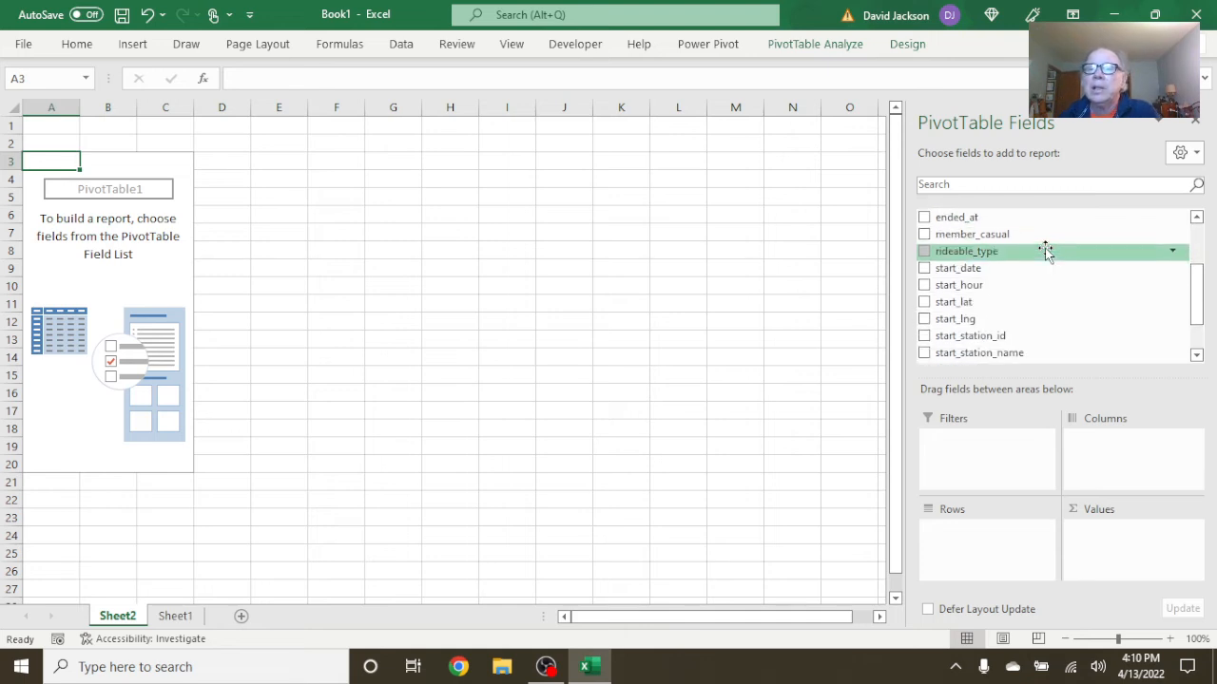
drag(995, 269, 956, 553)
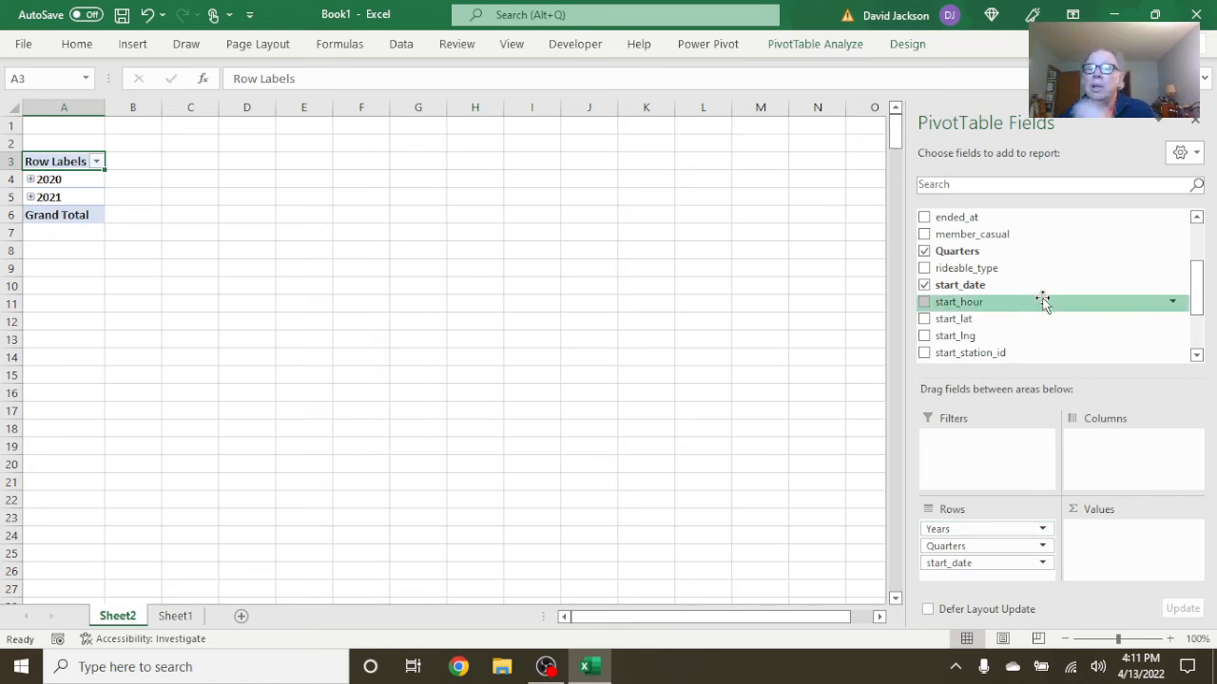
Take the Years field out of the PivotTable rows and add it back below start_date
scroll(1063, 241, down, 1)
scroll(1063, 240, down, 3)
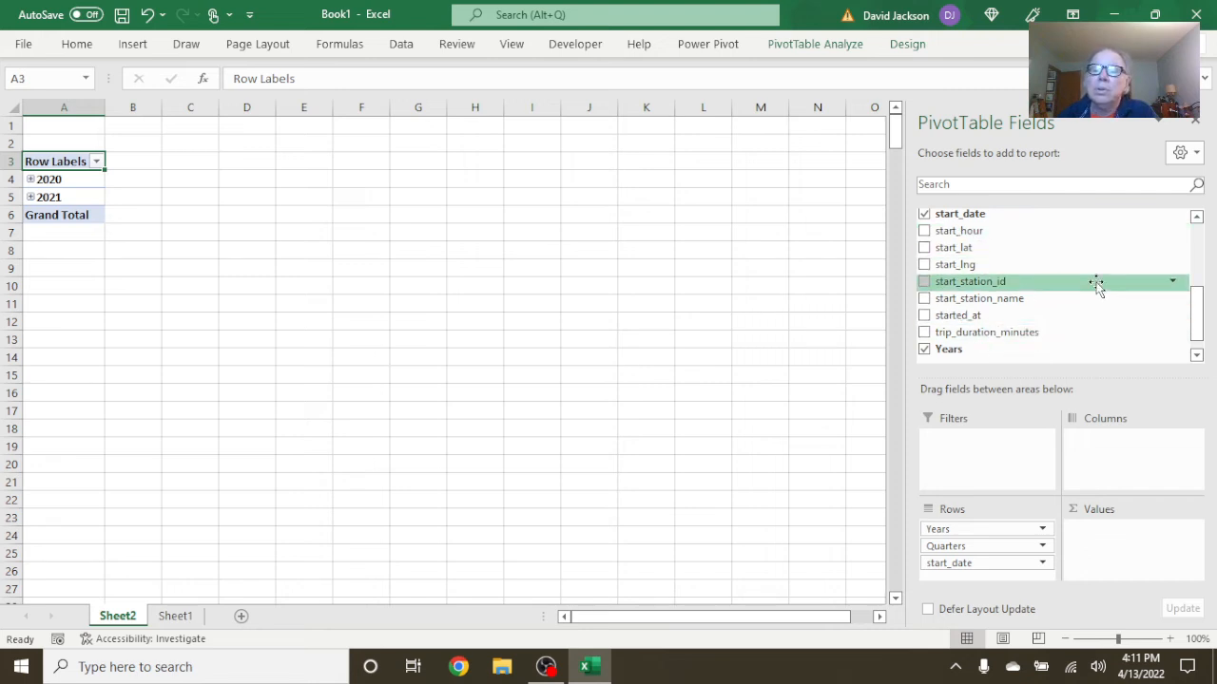
click(925, 350)
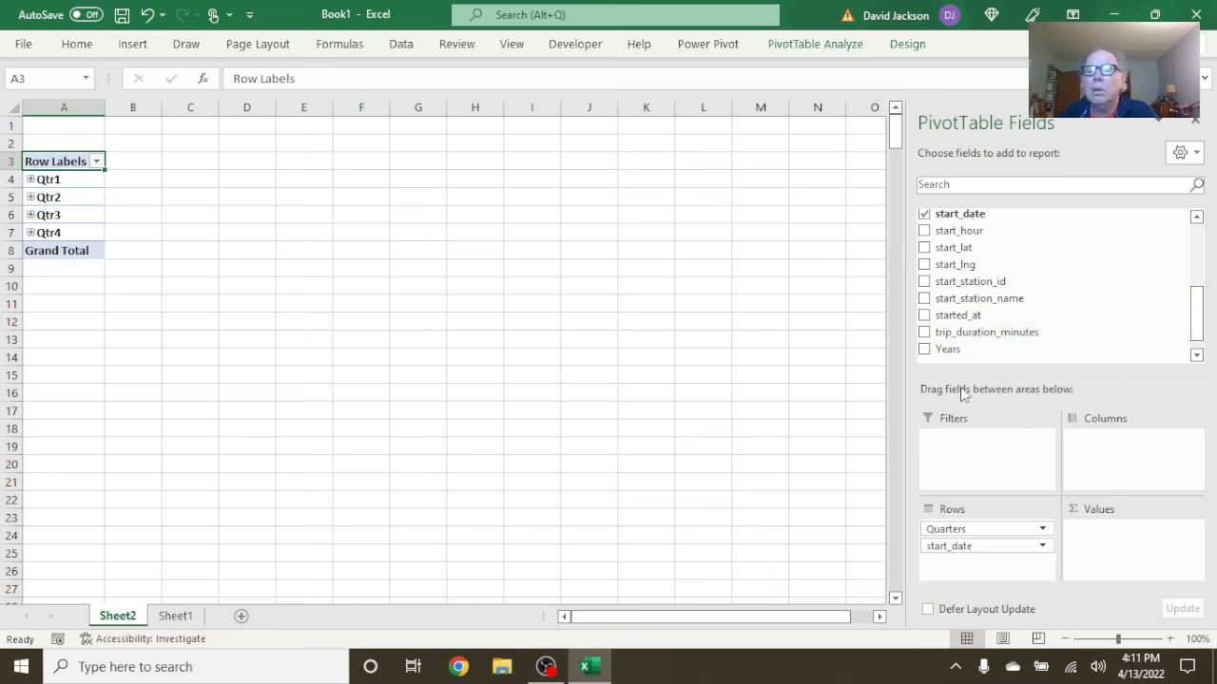
click(923, 350)
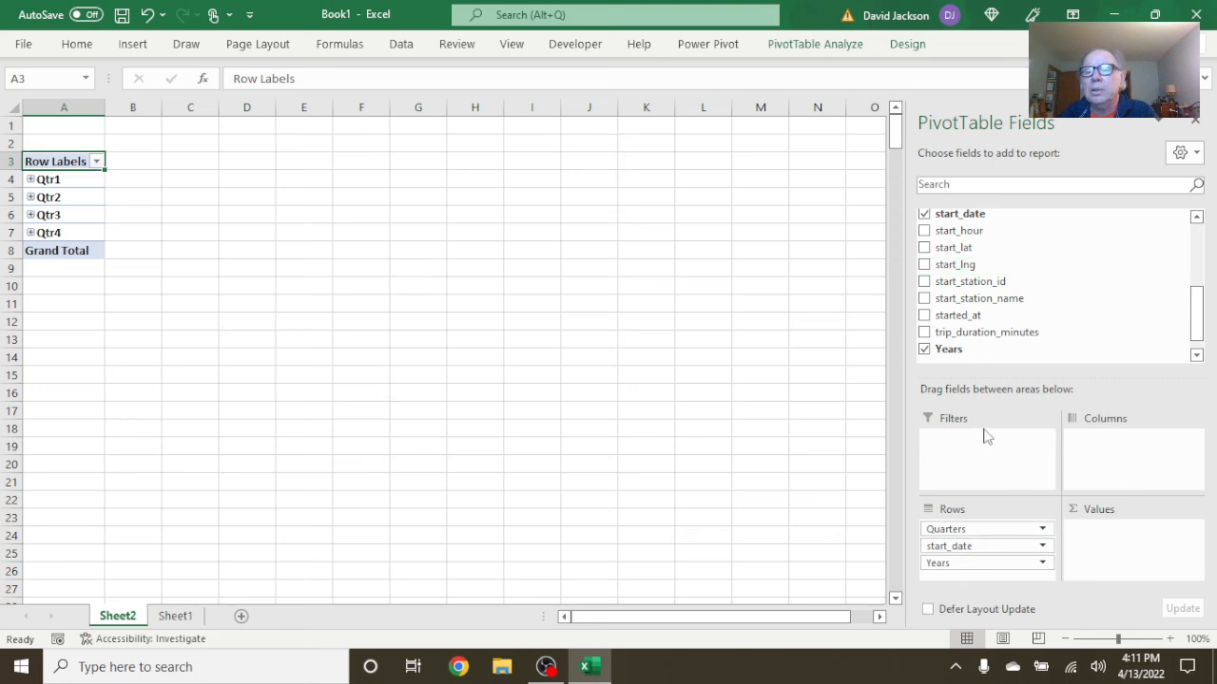
Clear the PivotTable rows by removing the Quarters, start_date and Years fields
click(1039, 532)
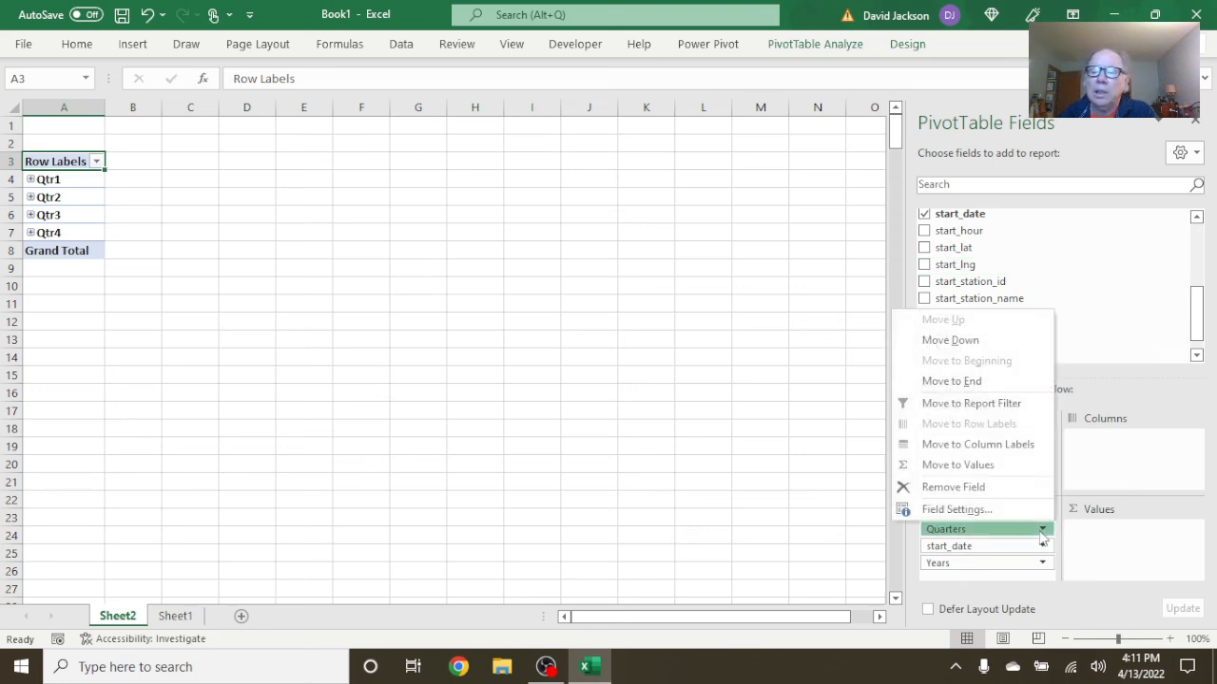
click(1004, 492)
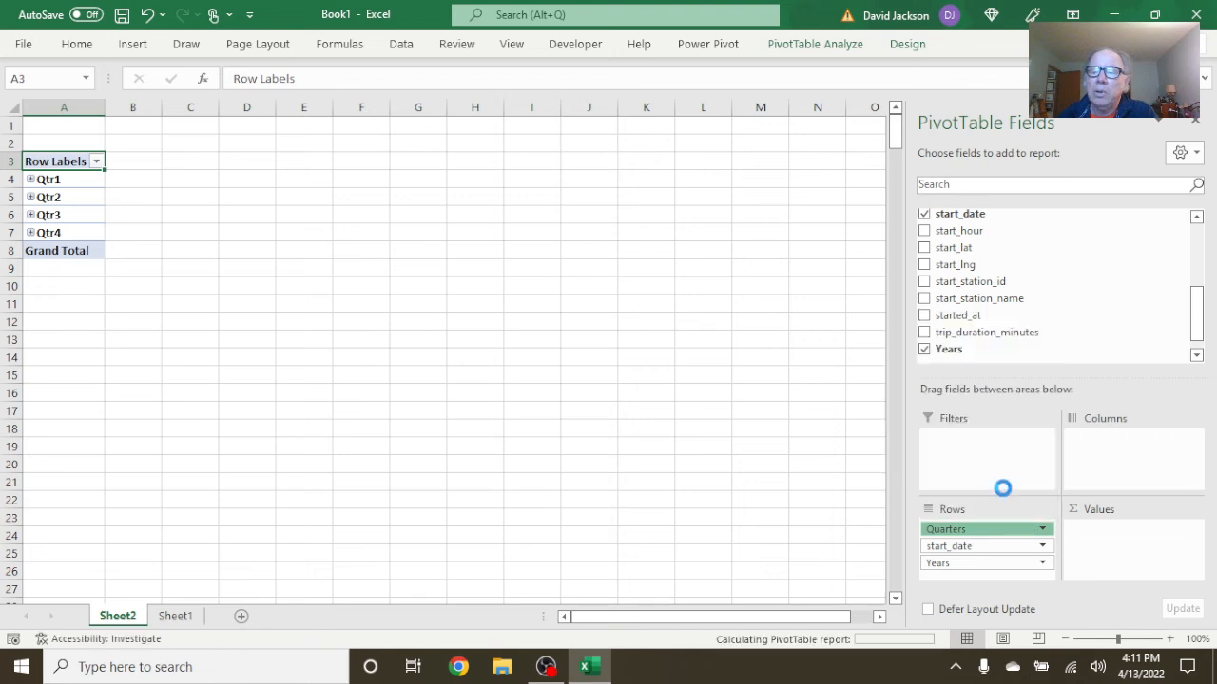
click(1042, 529)
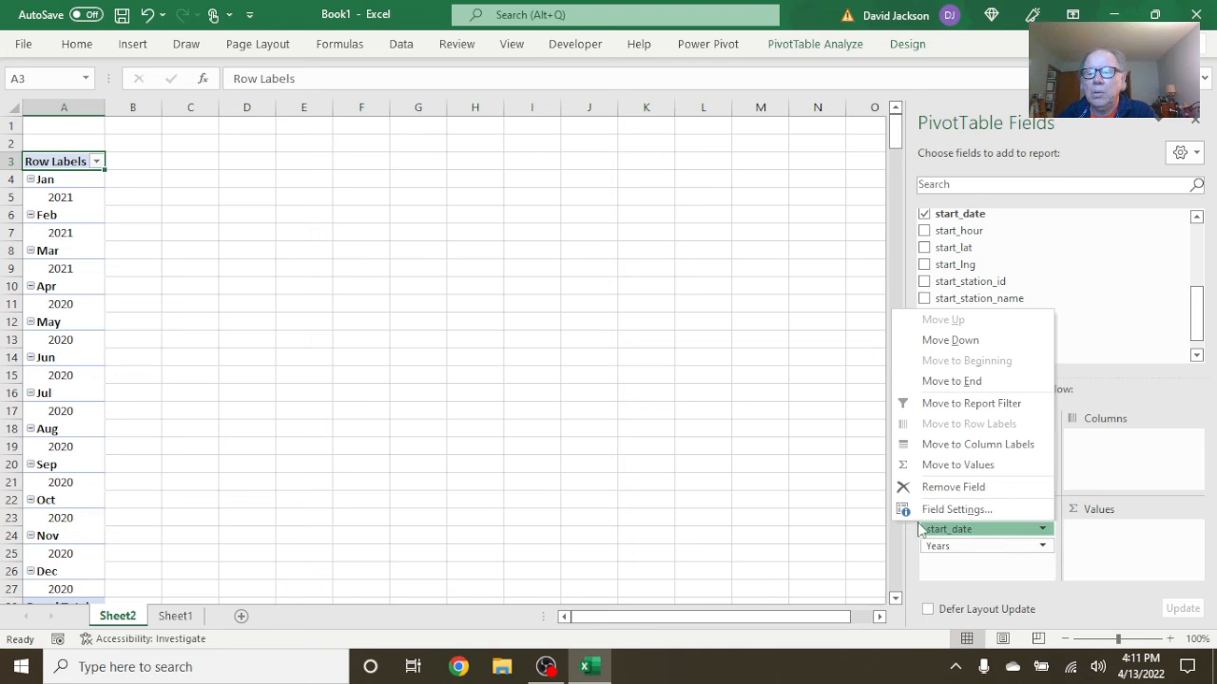
click(955, 530)
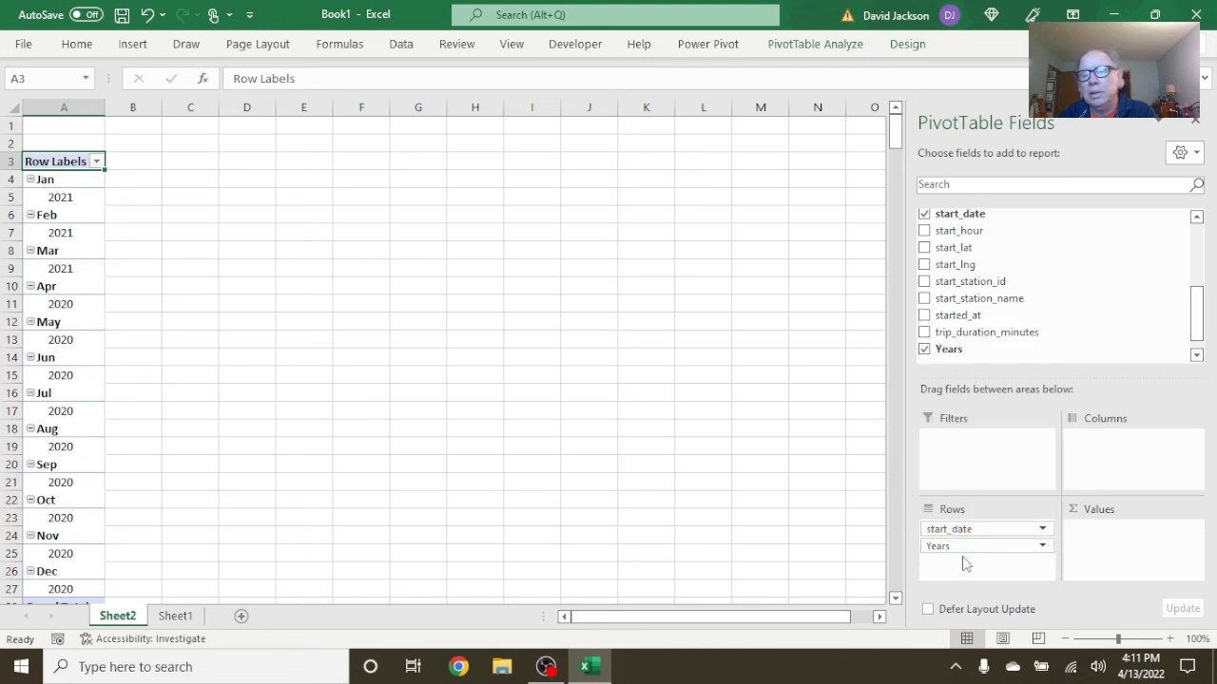
click(1043, 530)
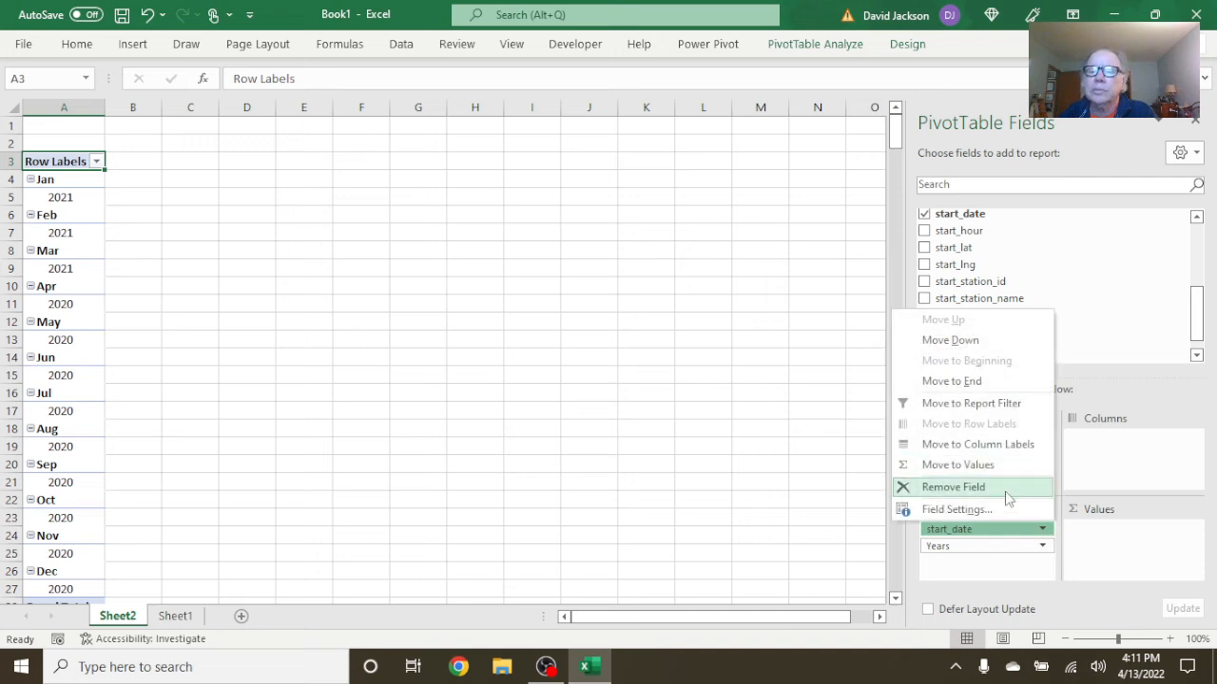
click(1005, 487)
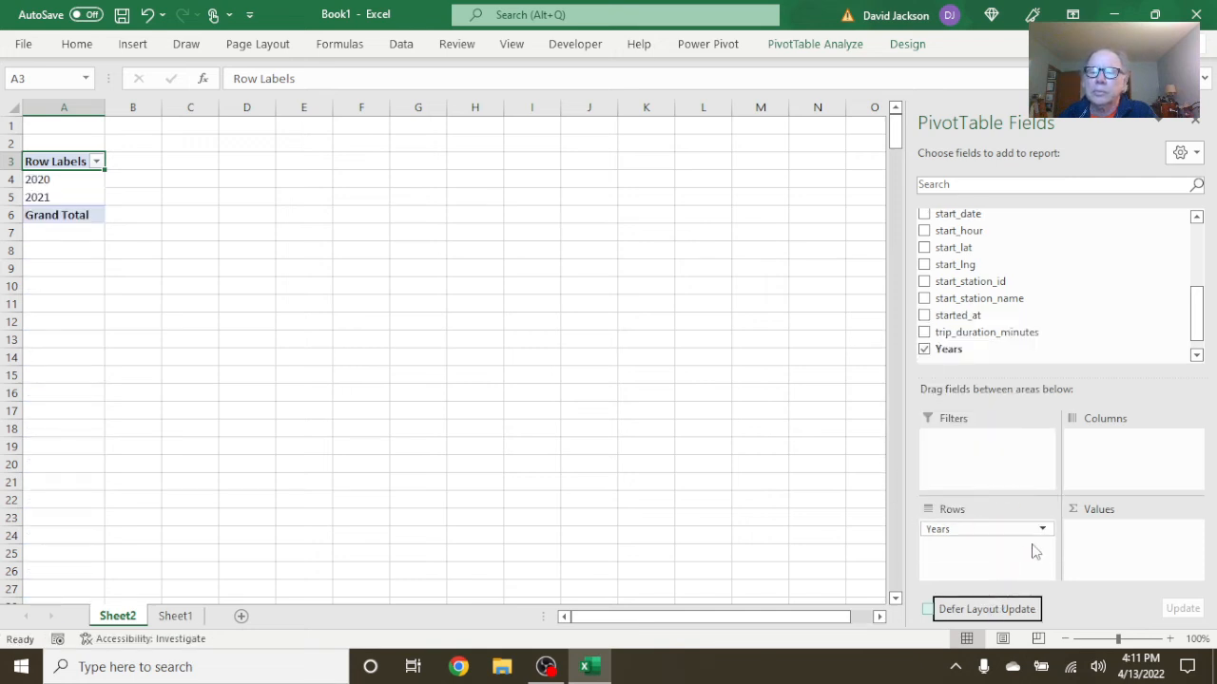
click(1043, 530)
click(981, 487)
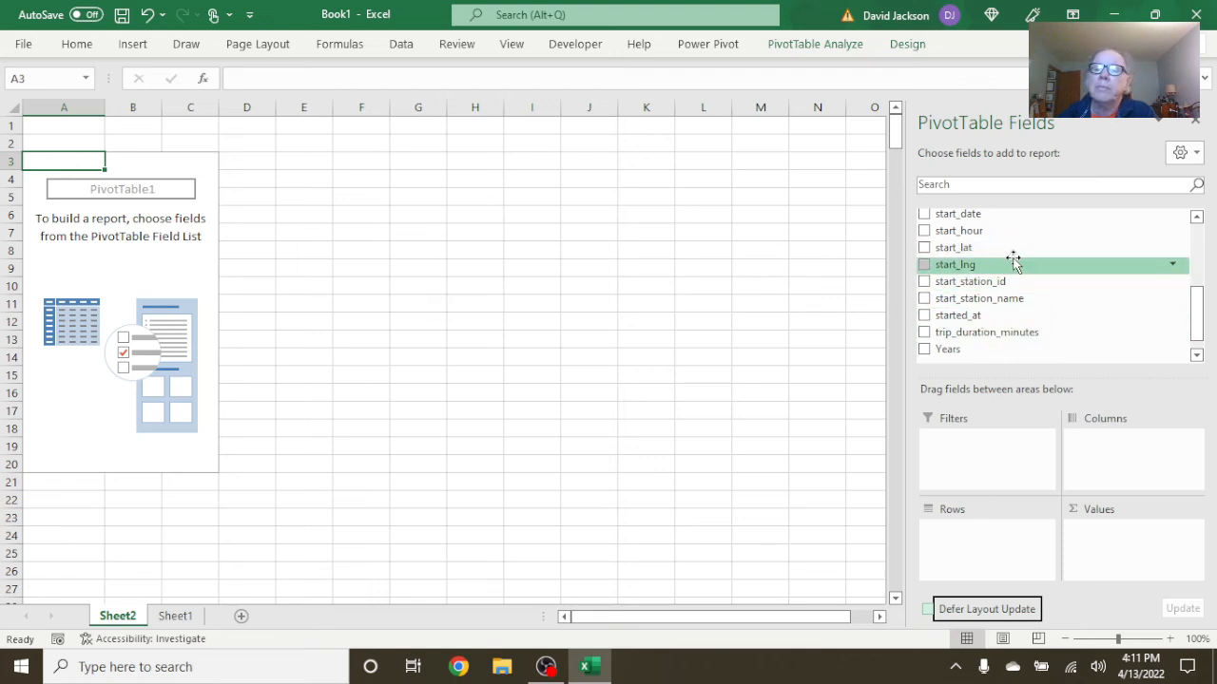
Add the start_hour field to both the rows and the values of the PivotTable
drag(1008, 232, 960, 534)
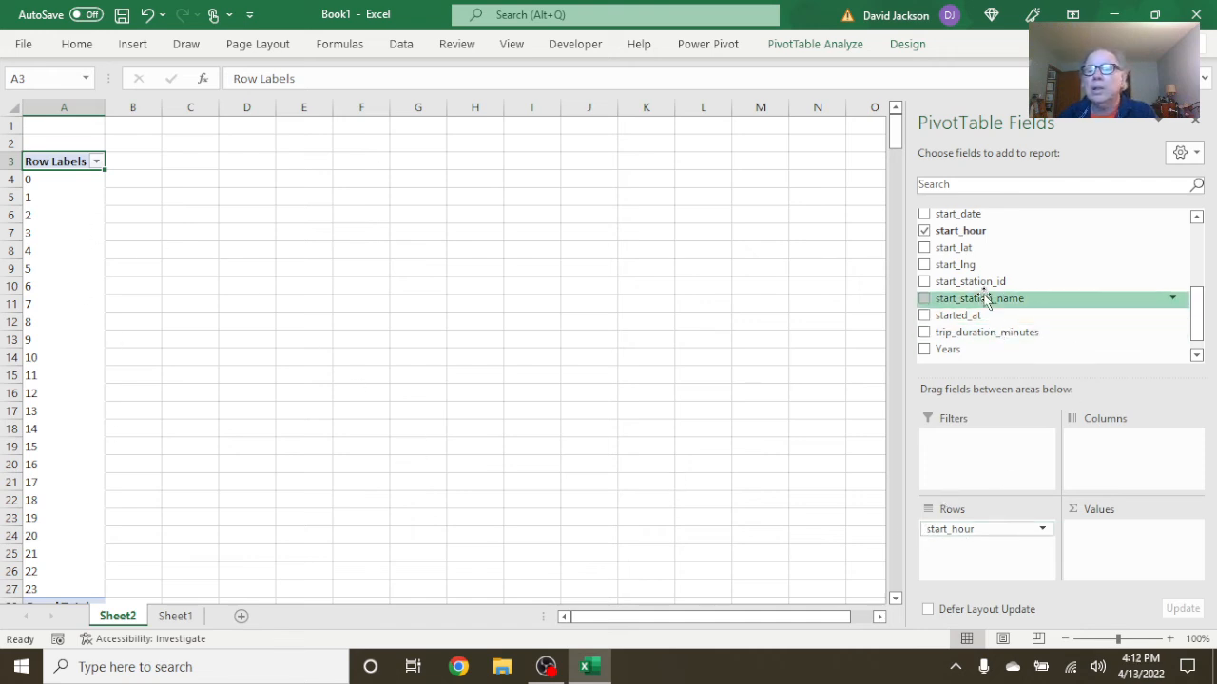
drag(954, 234, 1096, 535)
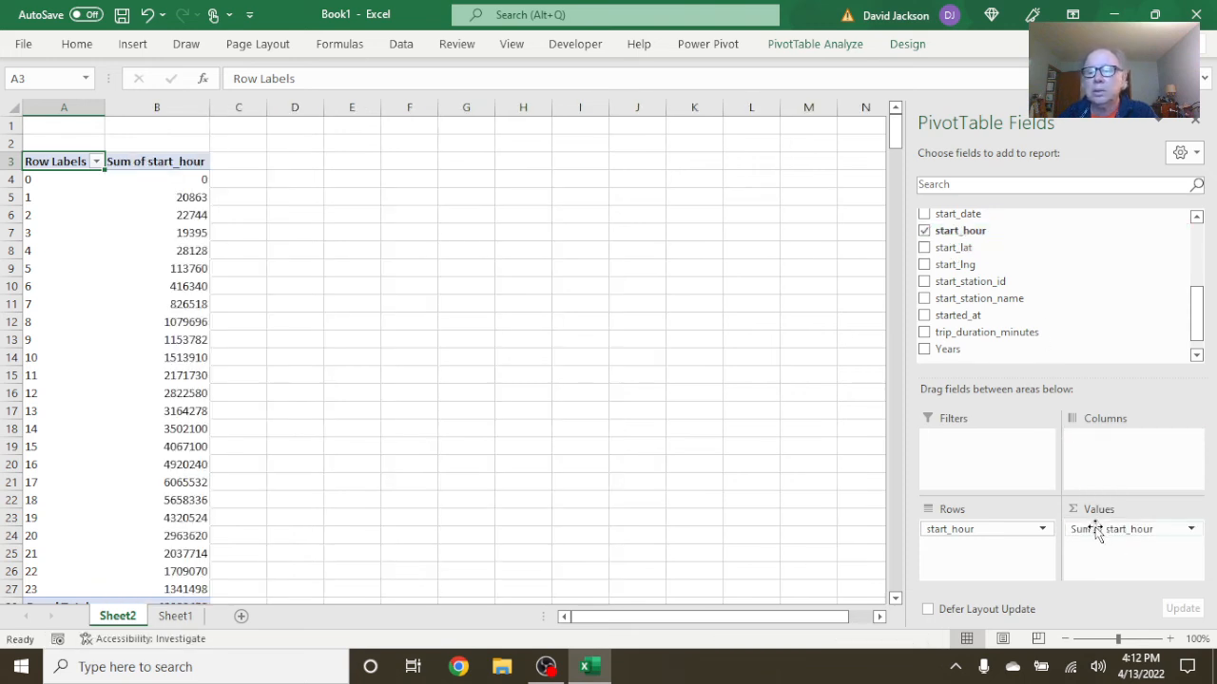
Change the summary of the start_hour values from Sum to Count
click(1189, 530)
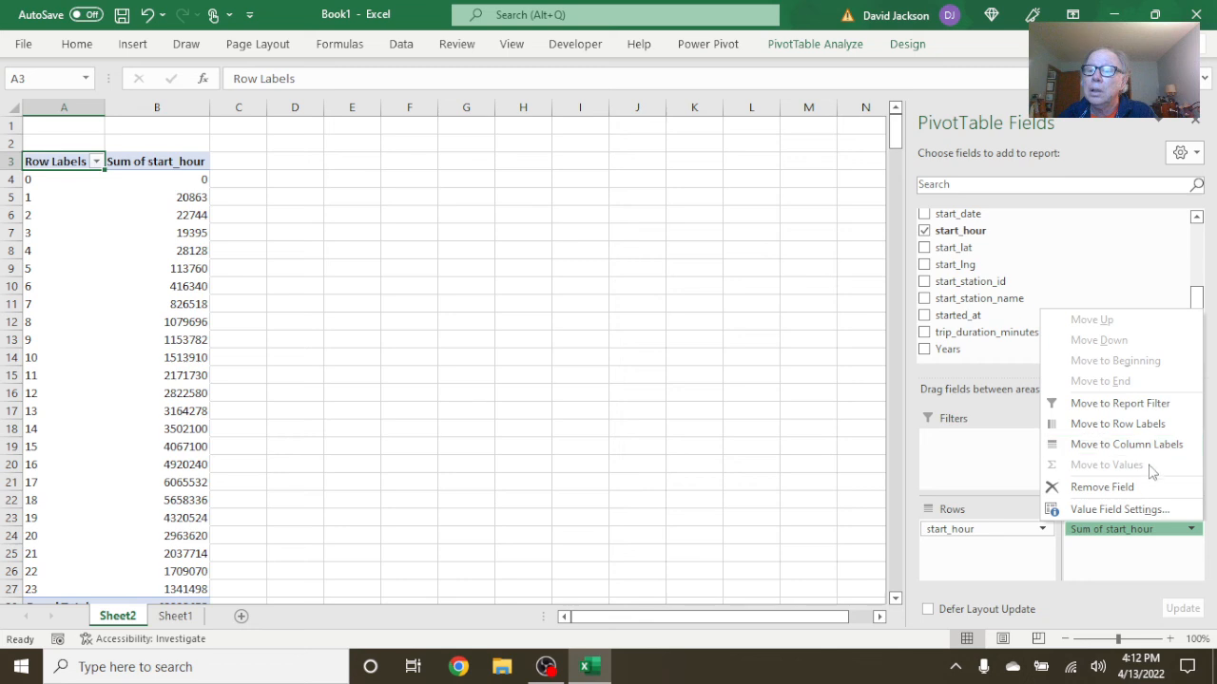
click(1142, 565)
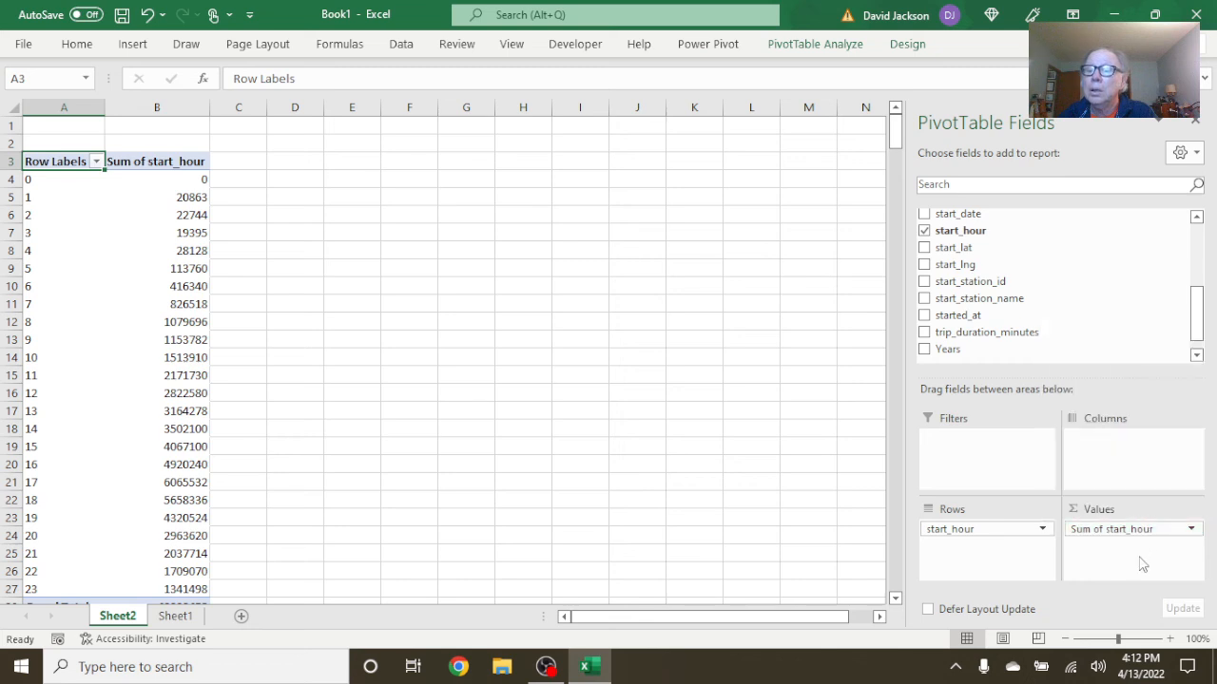
click(1105, 530)
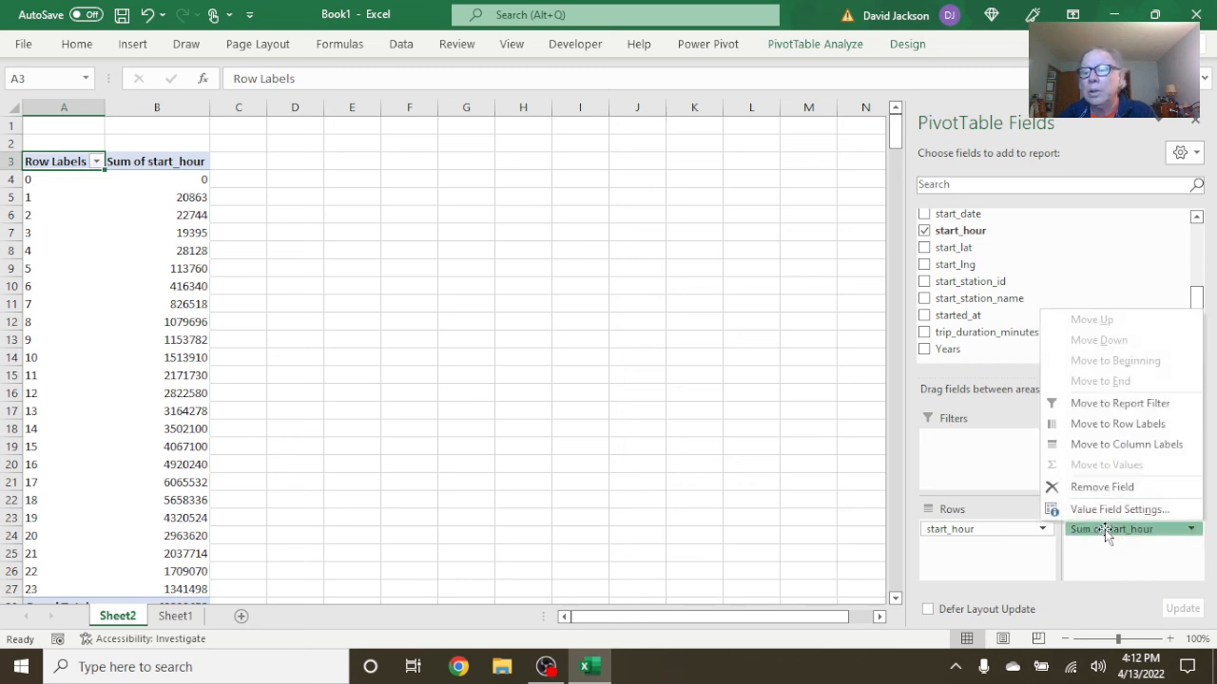
click(1113, 575)
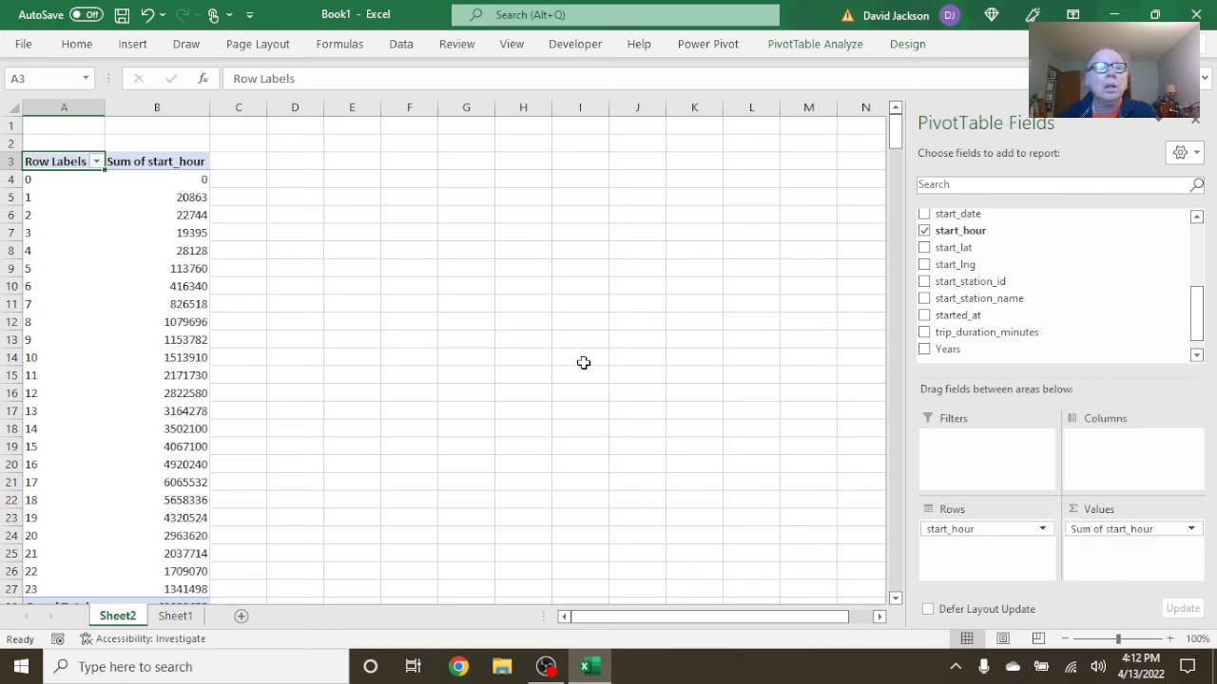
click(181, 162)
right_click(183, 161)
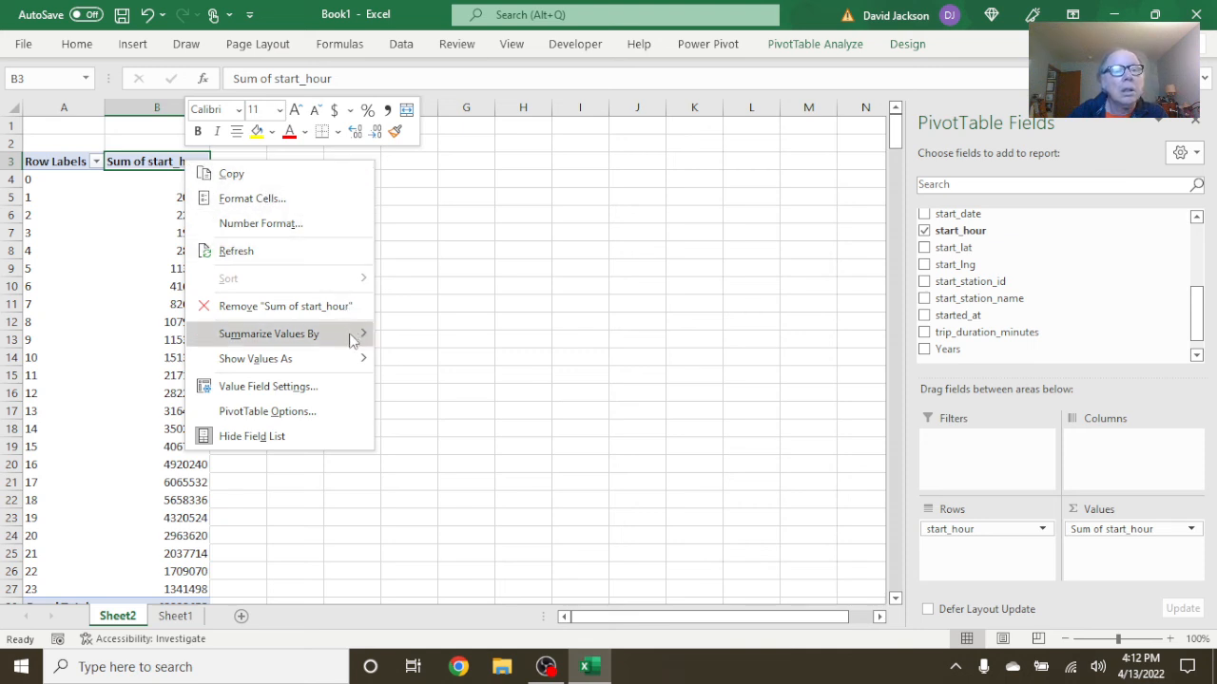
mouse_move(361, 339)
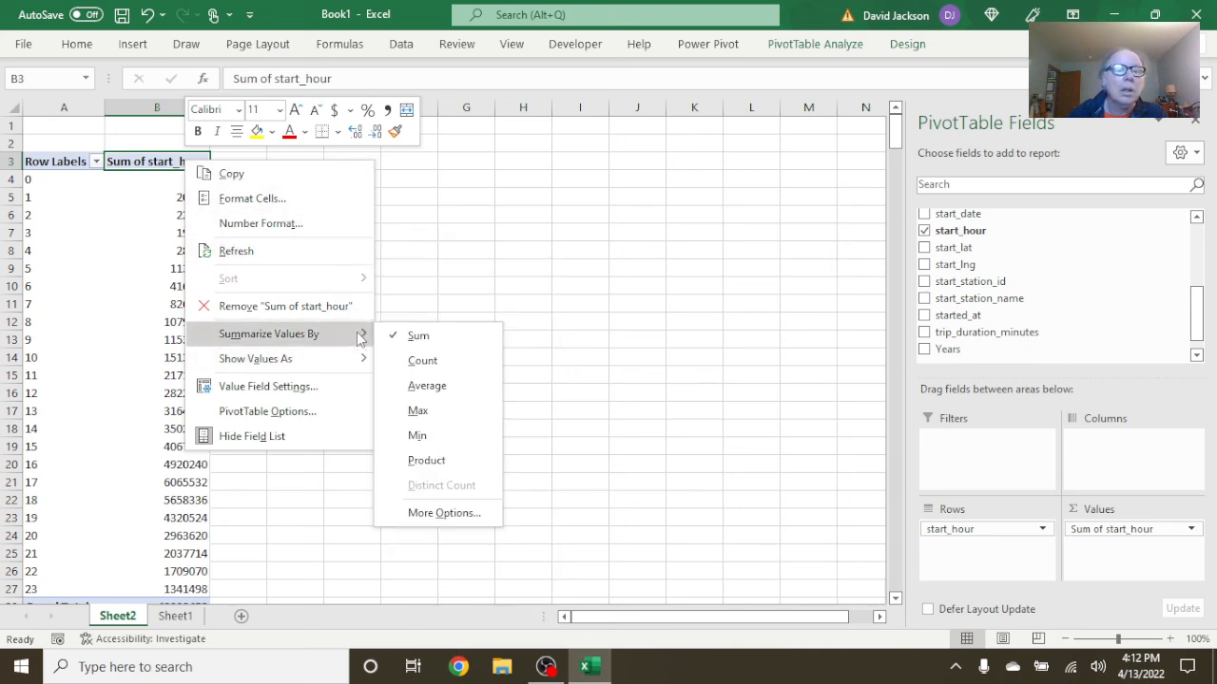
click(423, 360)
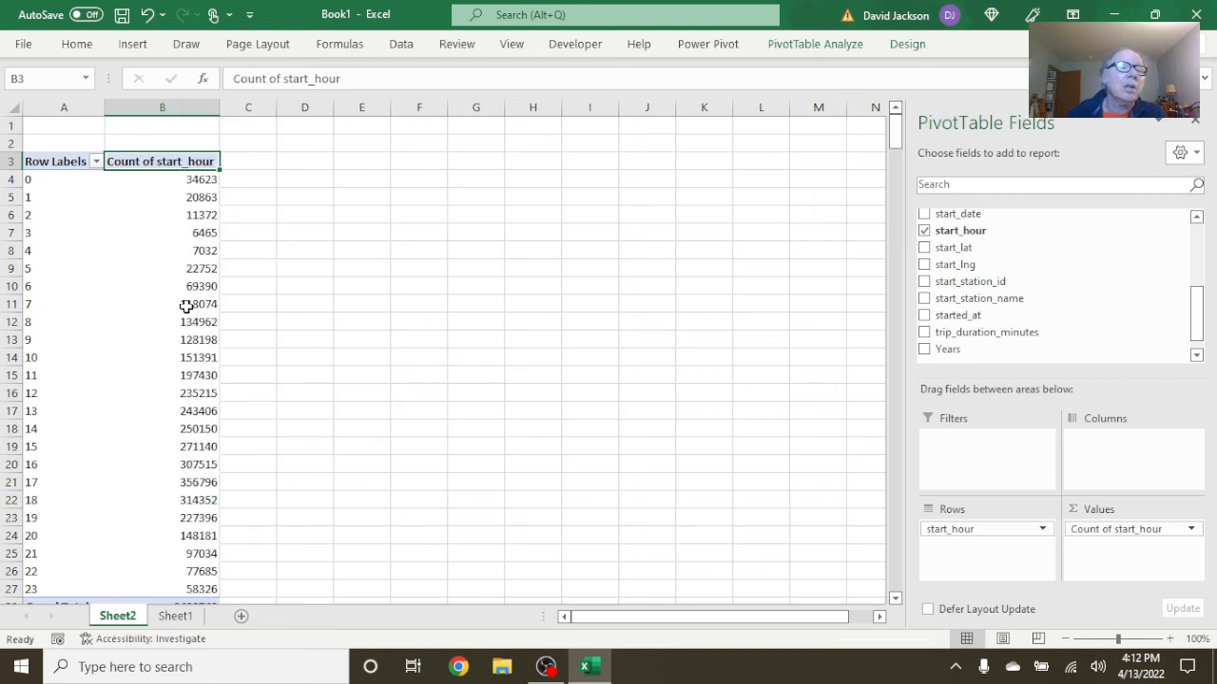
Format column B, holding the start_hour counts, with thousands separators and no decimal places
click(166, 106)
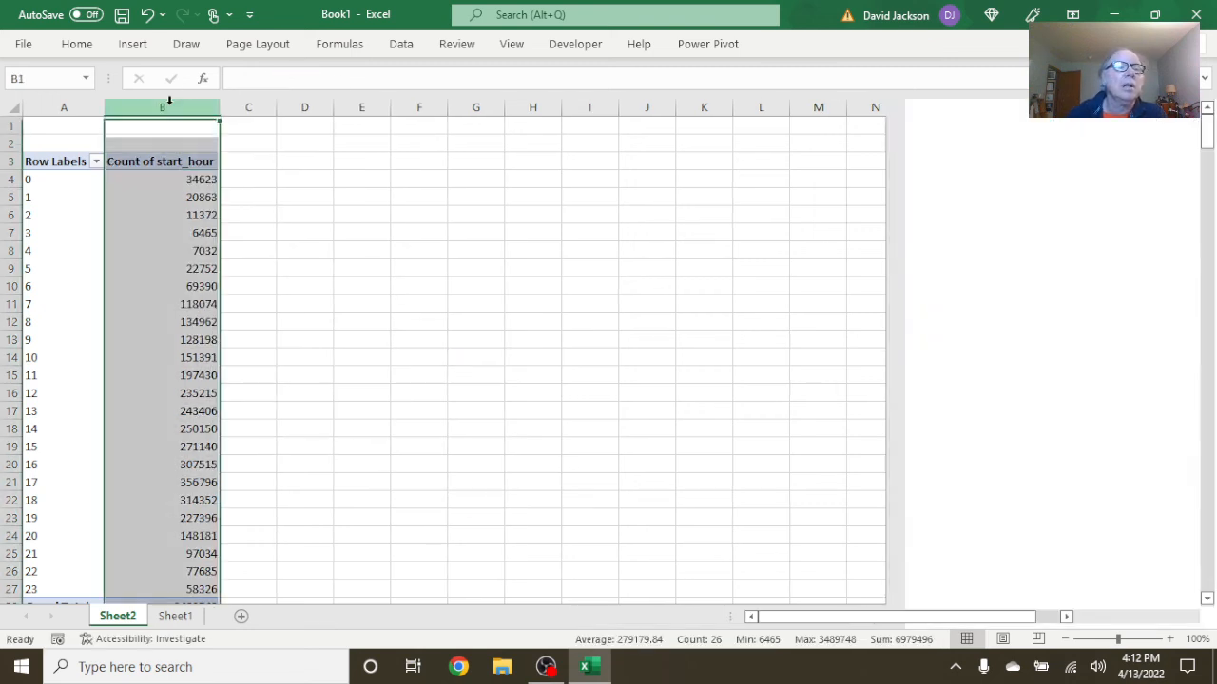
click(77, 43)
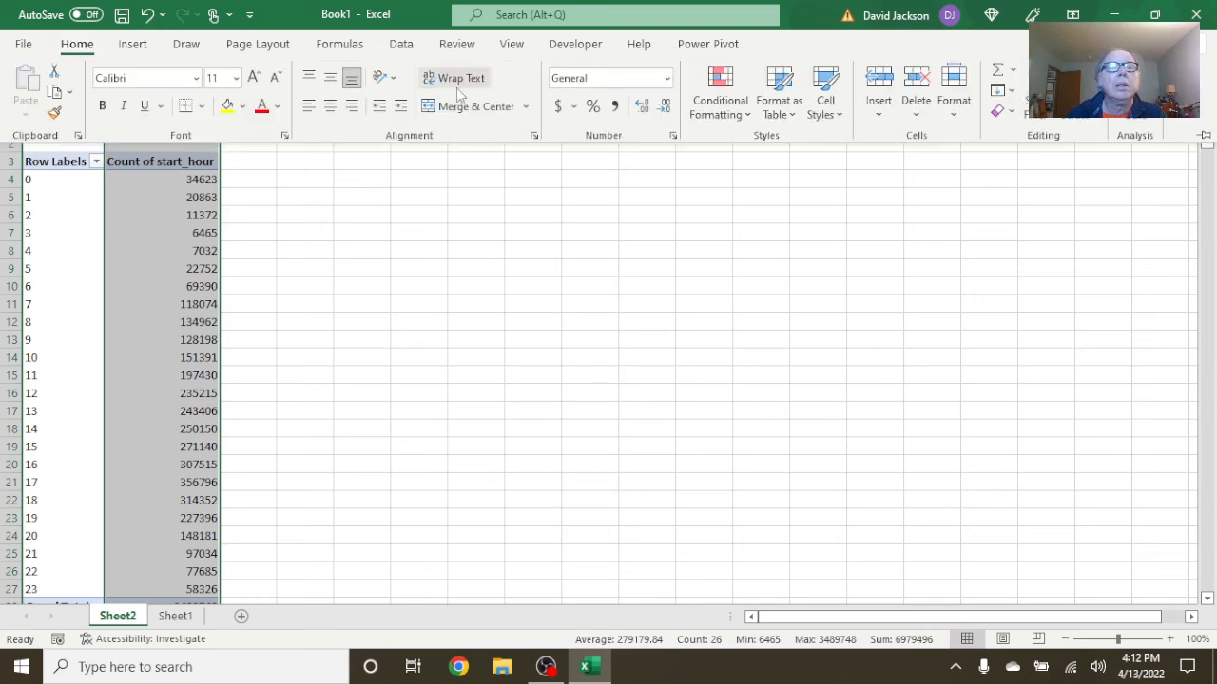
click(617, 106)
click(664, 107)
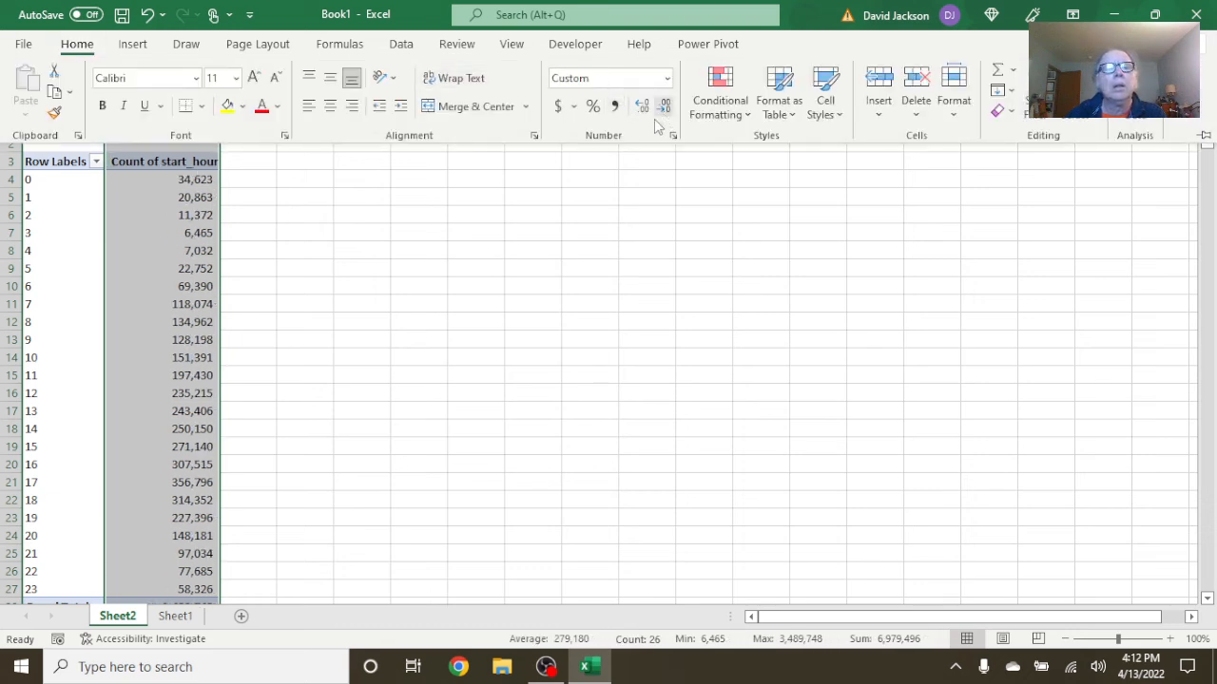
click(665, 107)
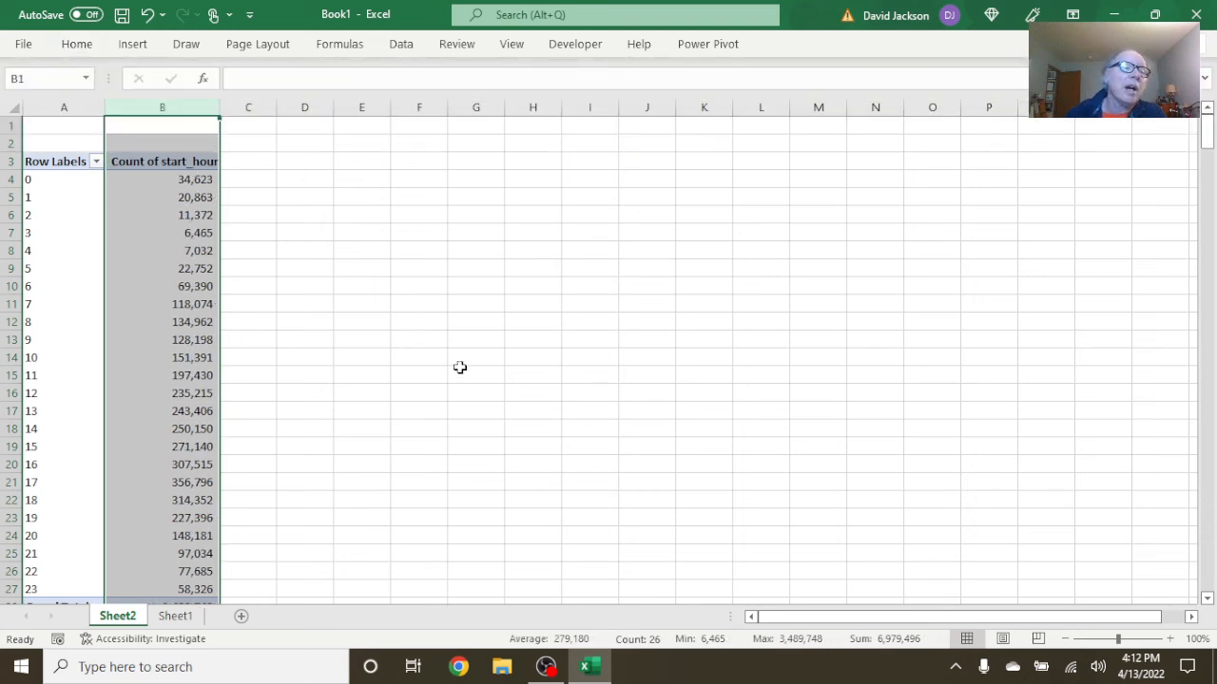
Select the PivotTable row for hour 0 and close the PivotTable field list
scroll(394, 376, down, 1)
scroll(394, 375, up, 1)
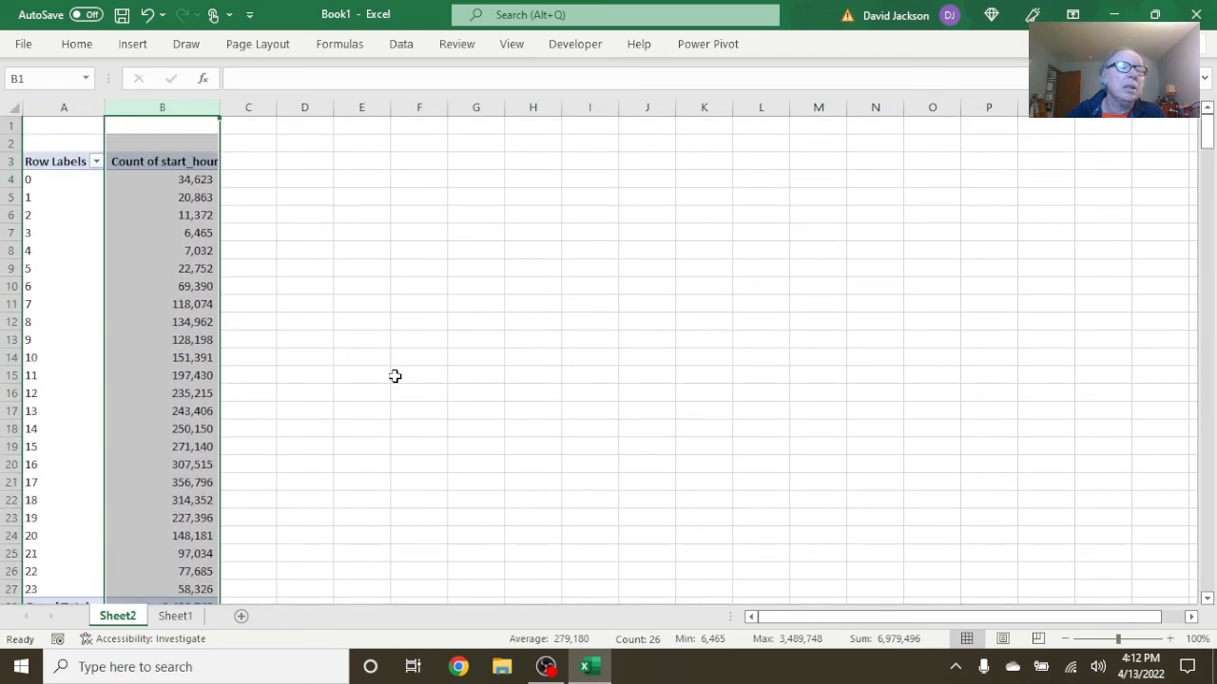
click(28, 179)
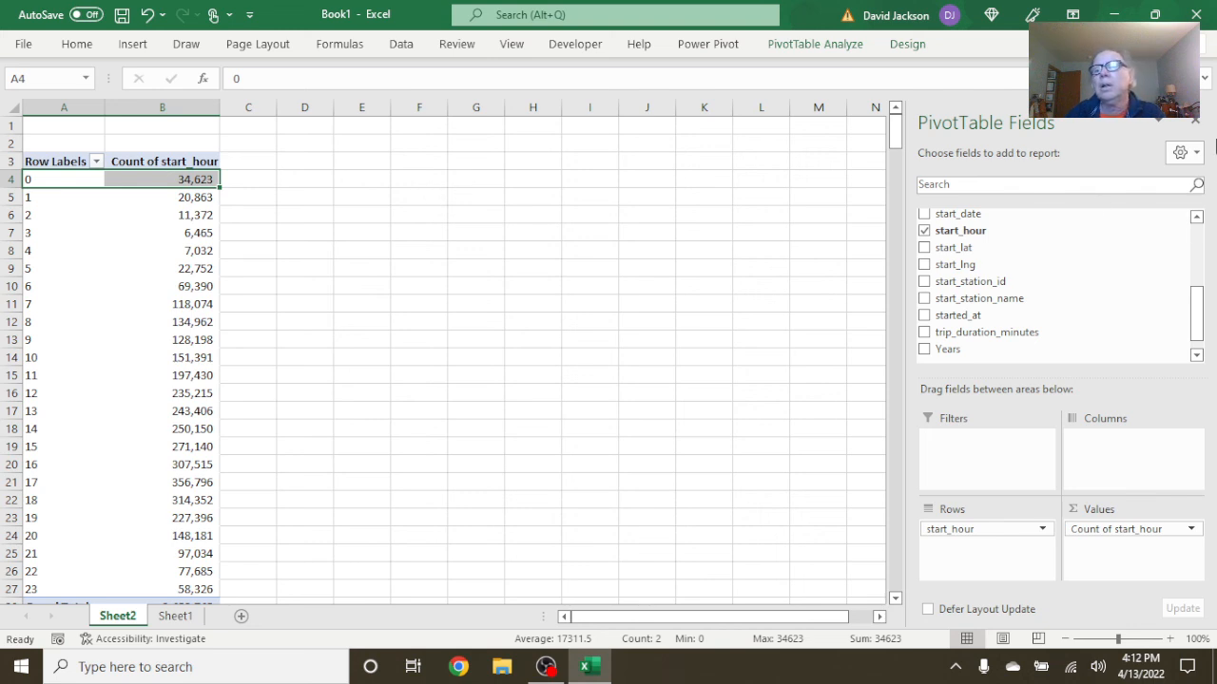
click(1196, 121)
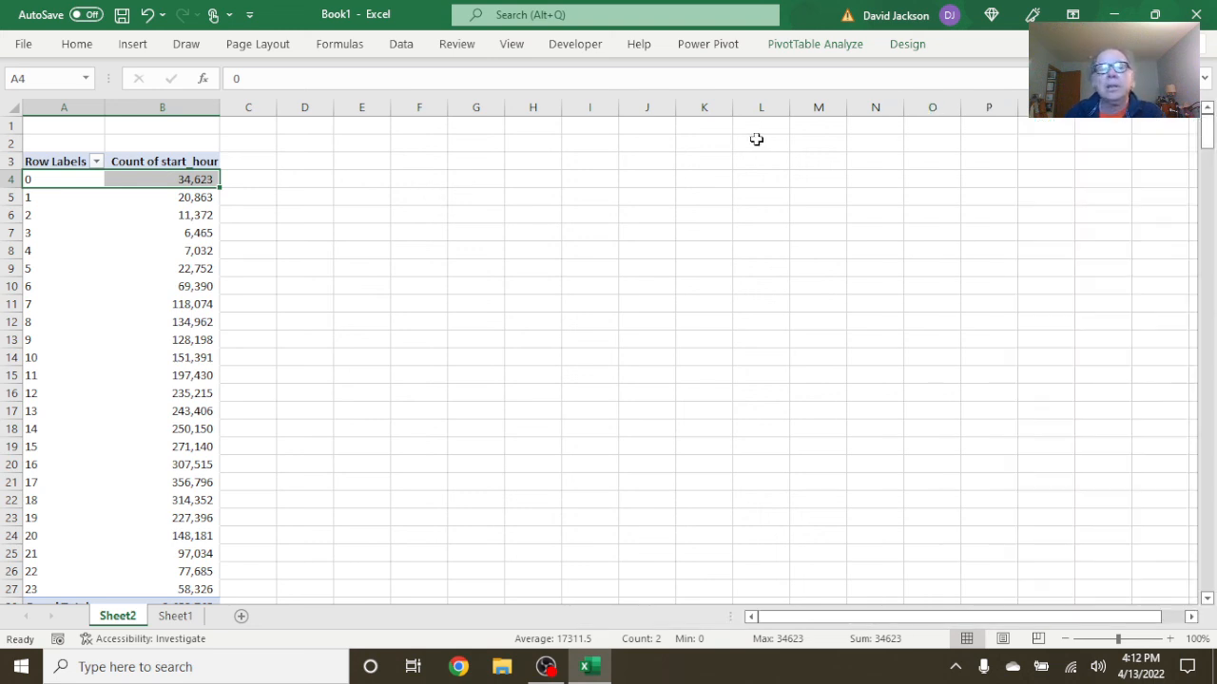
Insert a clustered column PivotChart of the start_hour counts based on the PivotTable
click(82, 179)
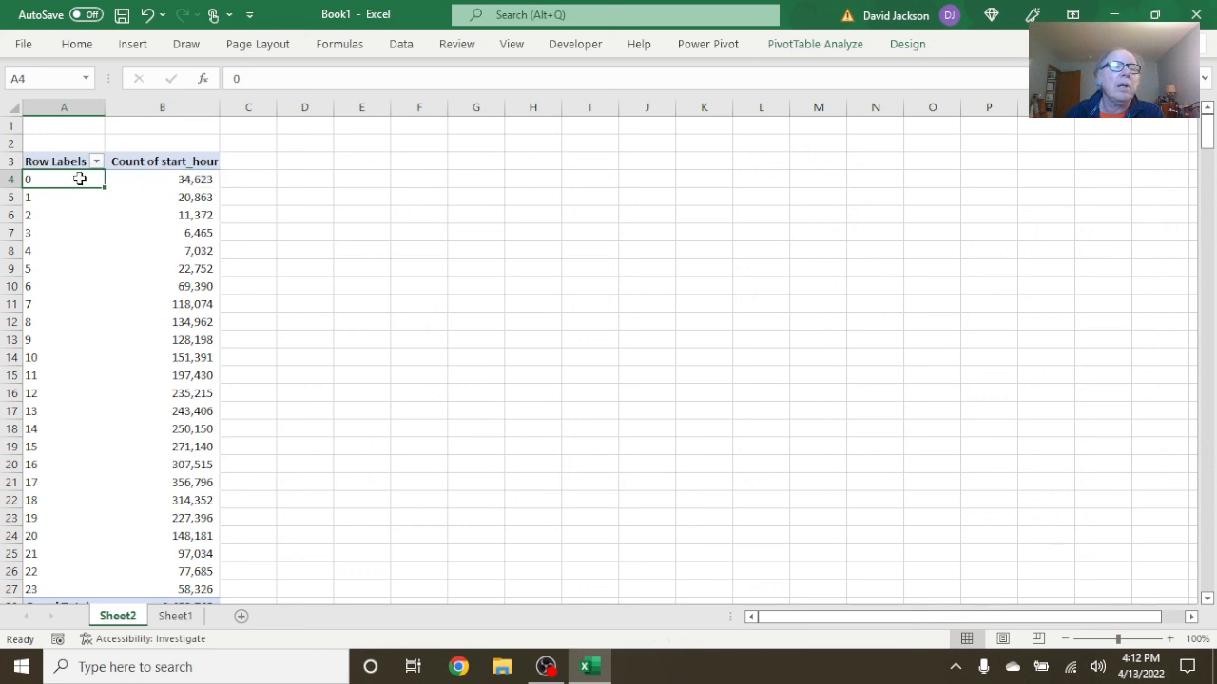
click(132, 45)
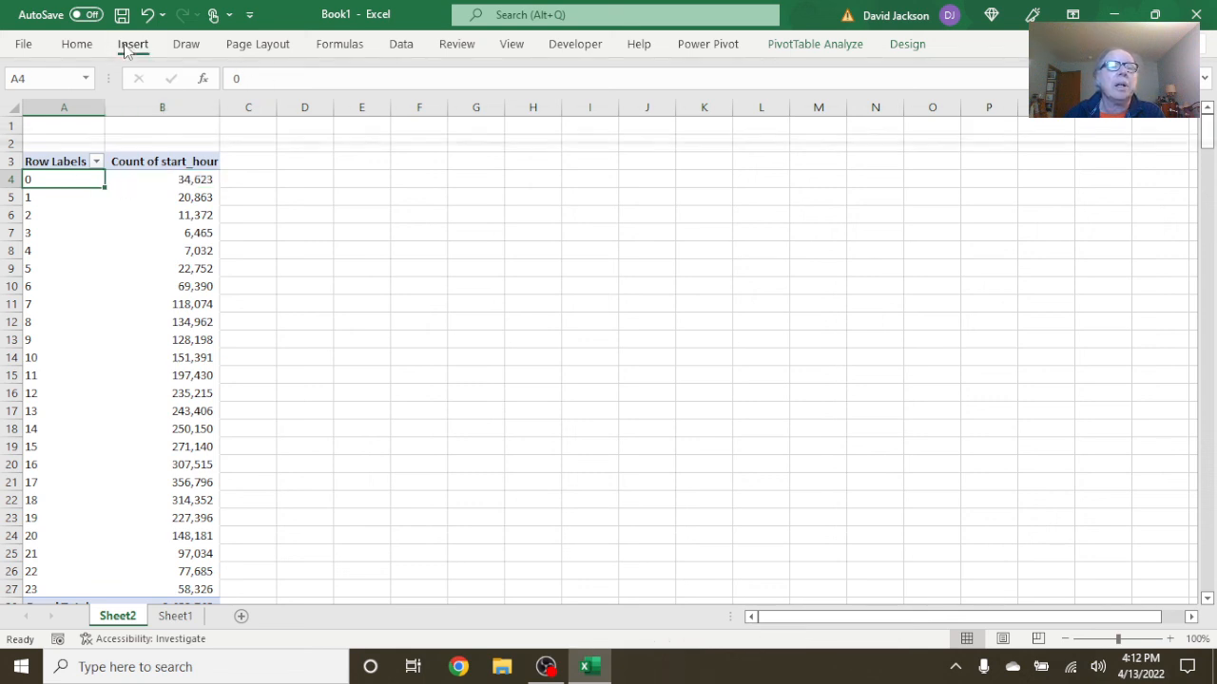
click(434, 92)
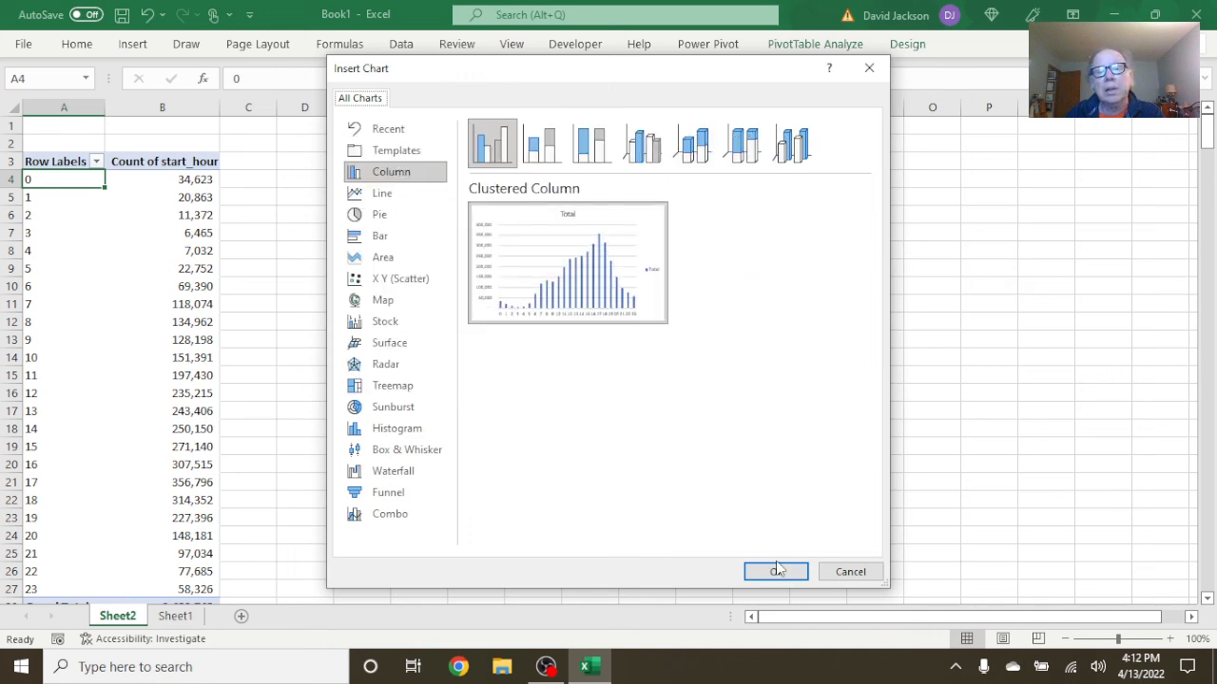
click(776, 570)
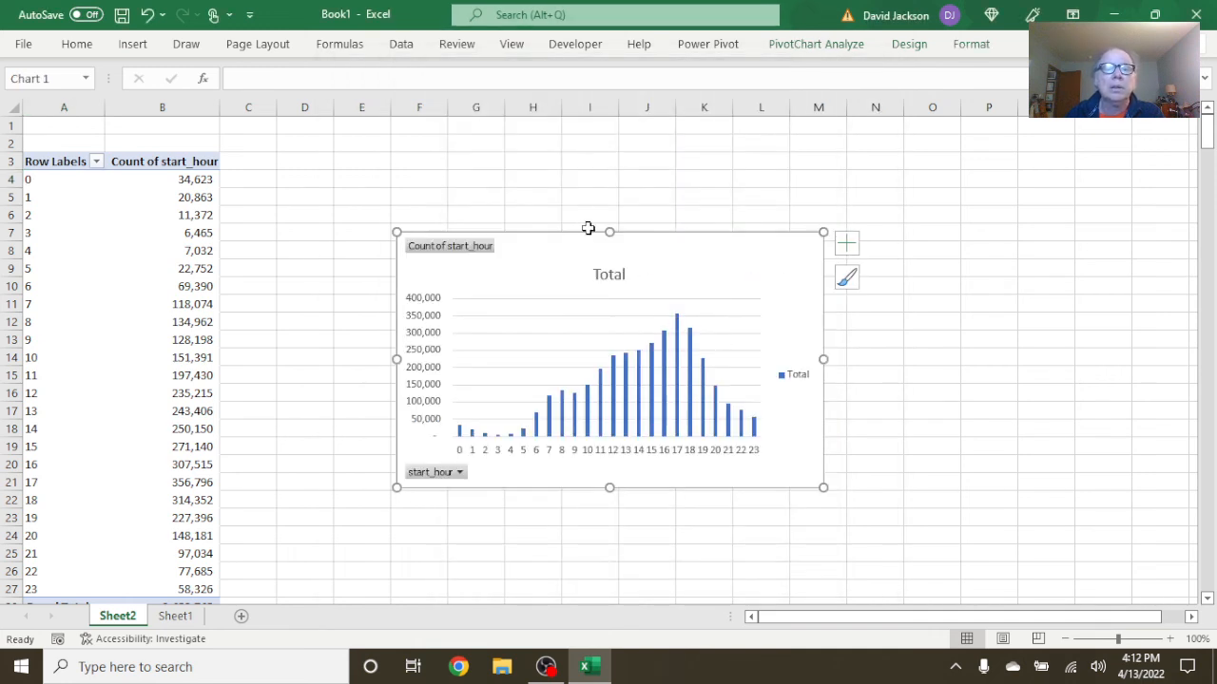
Move the PivotChart up beside the PivotTable and enlarge it to span about columns E to N and rows 3 to 23
drag(588, 228, 514, 153)
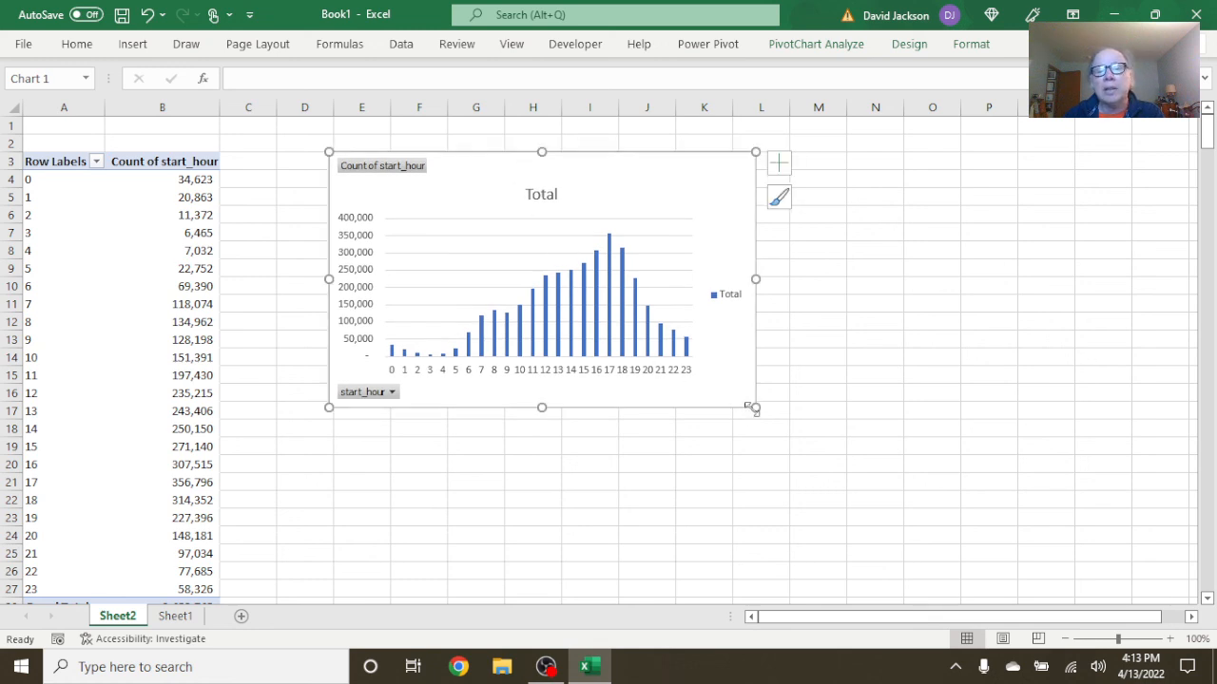
drag(753, 407, 911, 530)
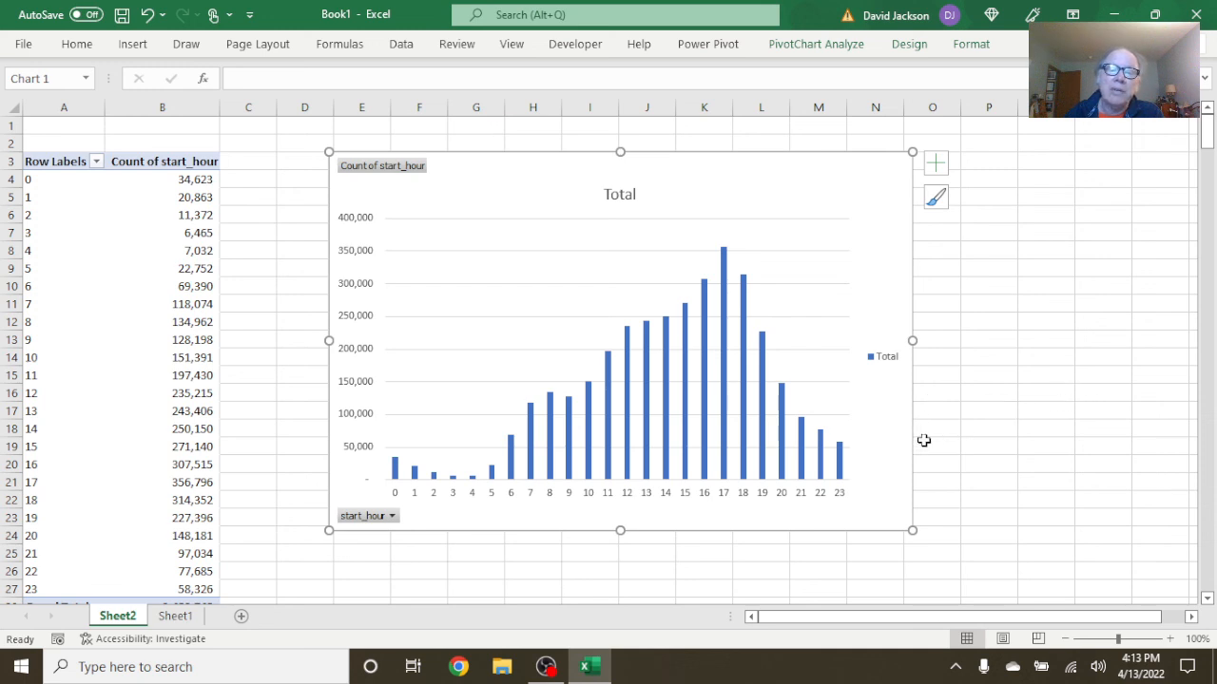